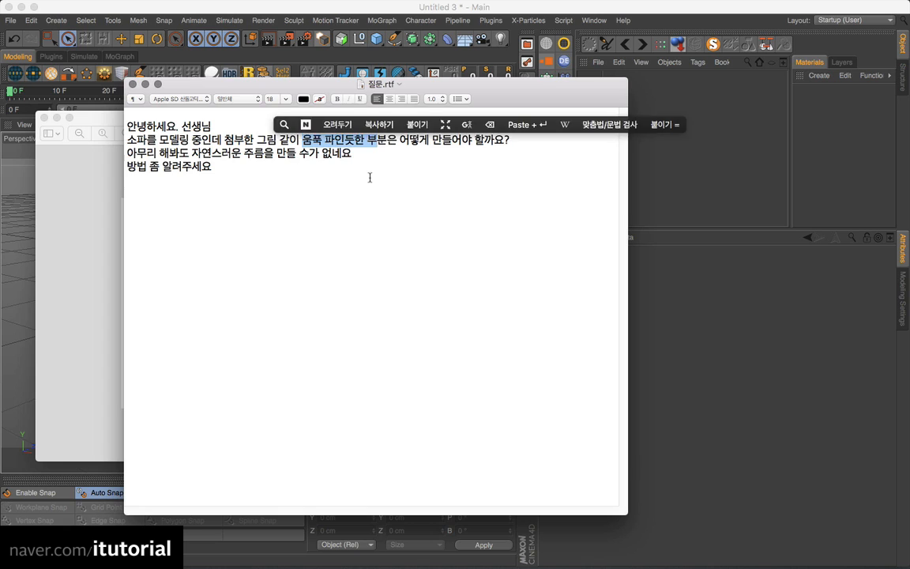
Read the sofa modeling question in 질문.rtf and examine the tufted dents in the reference picture img2.jpg.
click(368, 177)
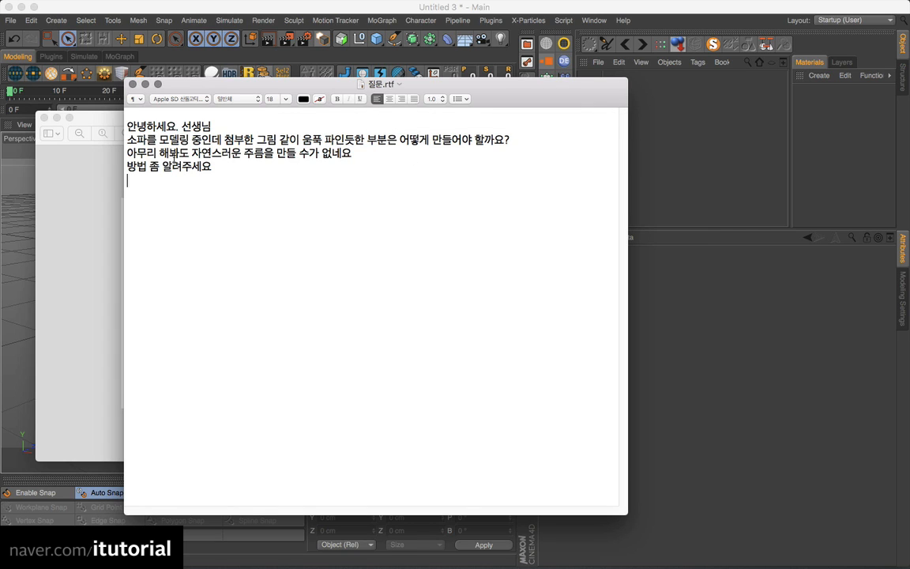
drag(252, 153, 295, 153)
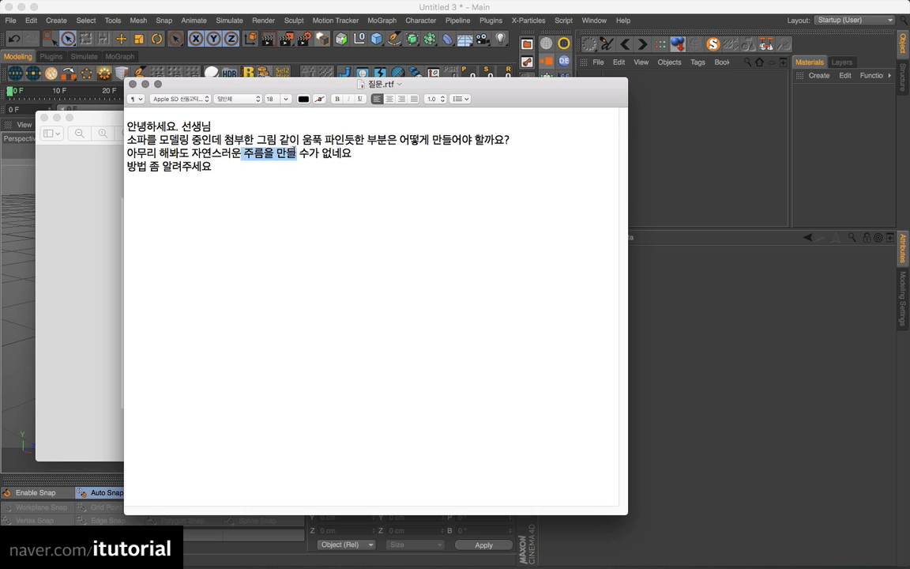
click(286, 185)
drag(276, 80, 315, 99)
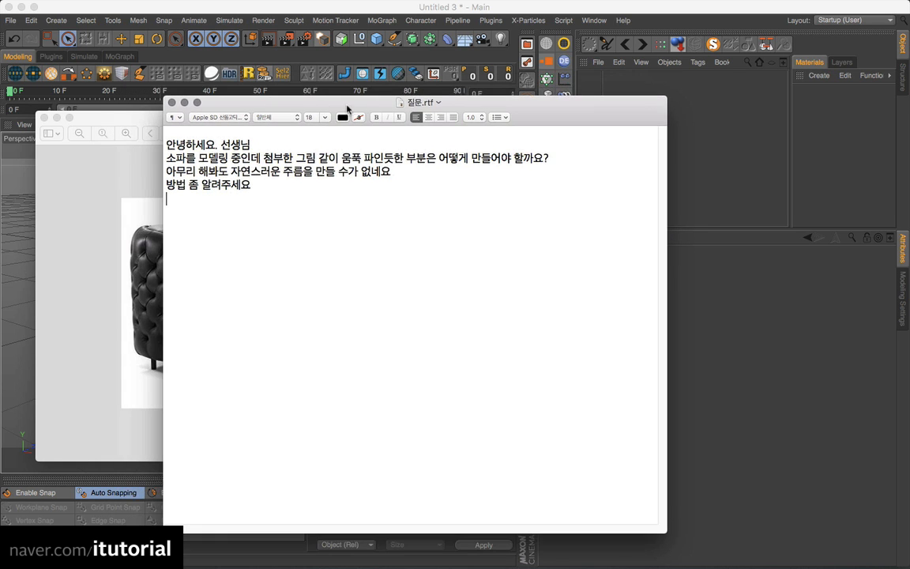
click(126, 113)
drag(205, 111, 275, 77)
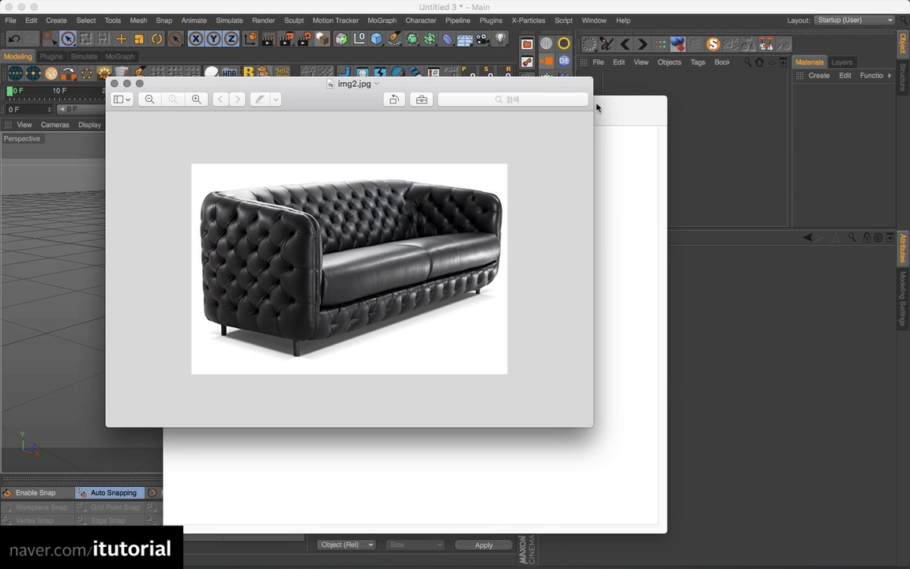
key(super+shift+4)
drag(320, 92, 323, 97)
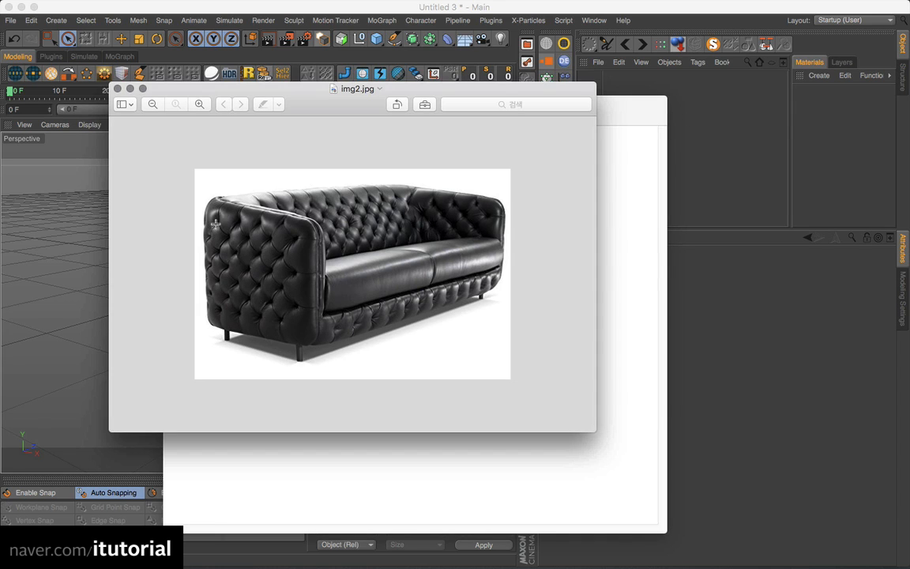
Switch to Cinema 4D, add a cube and resize it into a slab about 261 cm in X and 48 cm in Z.
click(693, 162)
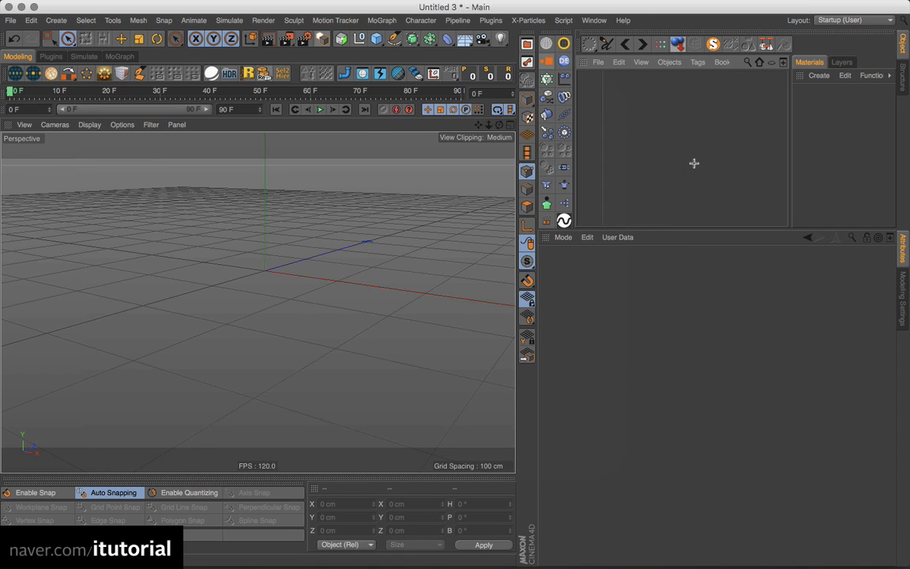
click(341, 39)
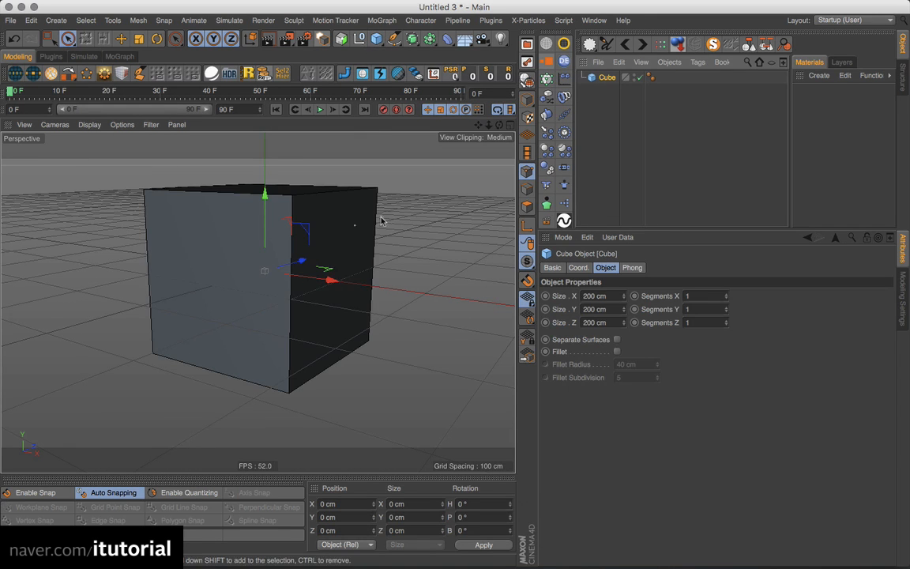
alt+drag(337, 249, 324, 257)
click(527, 100)
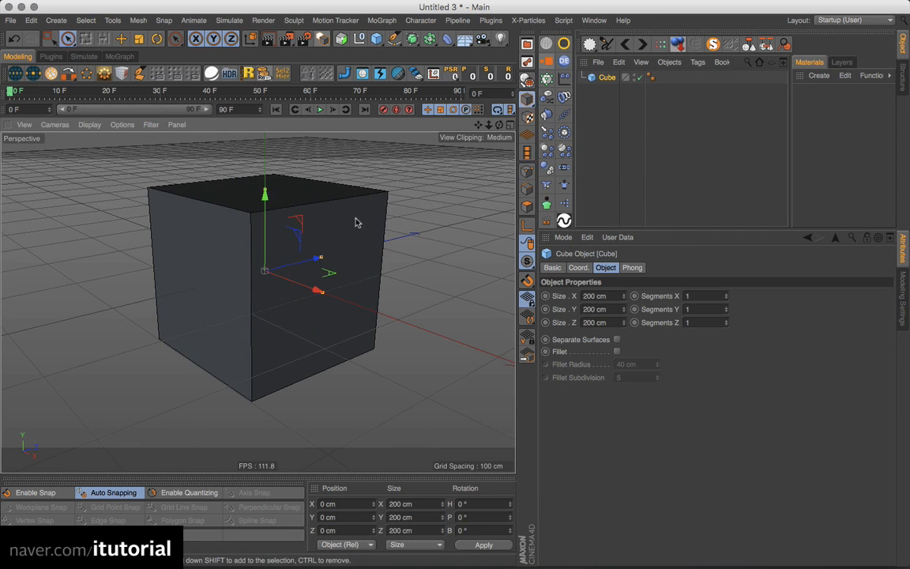
alt+drag(366, 219, 362, 229)
drag(313, 256, 275, 270)
mouse_move(324, 286)
mouse_down()
mouse_move(353, 297)
mouse_move(291, 291)
mouse_move(332, 299)
mouse_up()
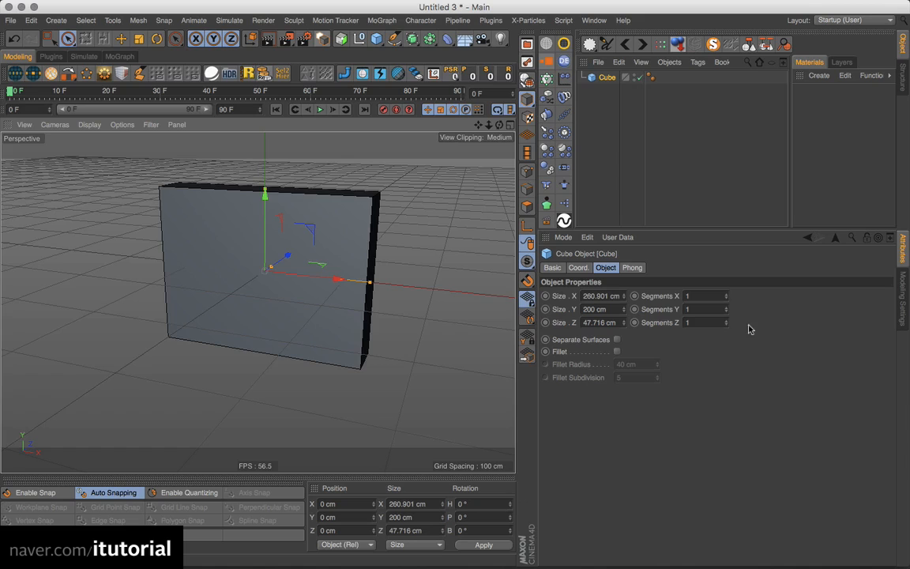
Set the slab's X segments to 7.
alt+drag(442, 282, 402, 299)
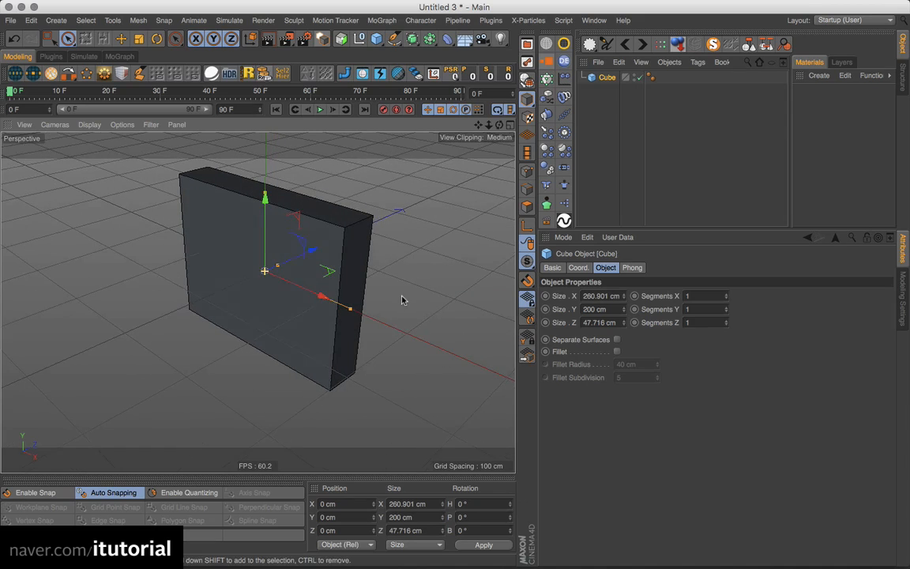
click(727, 294)
click(727, 295)
click(726, 294)
click(727, 294)
click(727, 295)
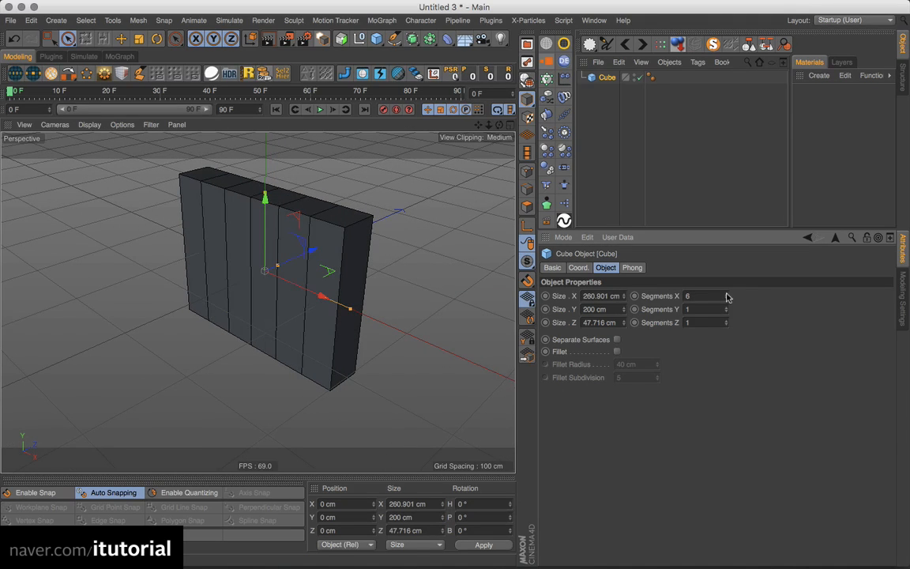
click(727, 295)
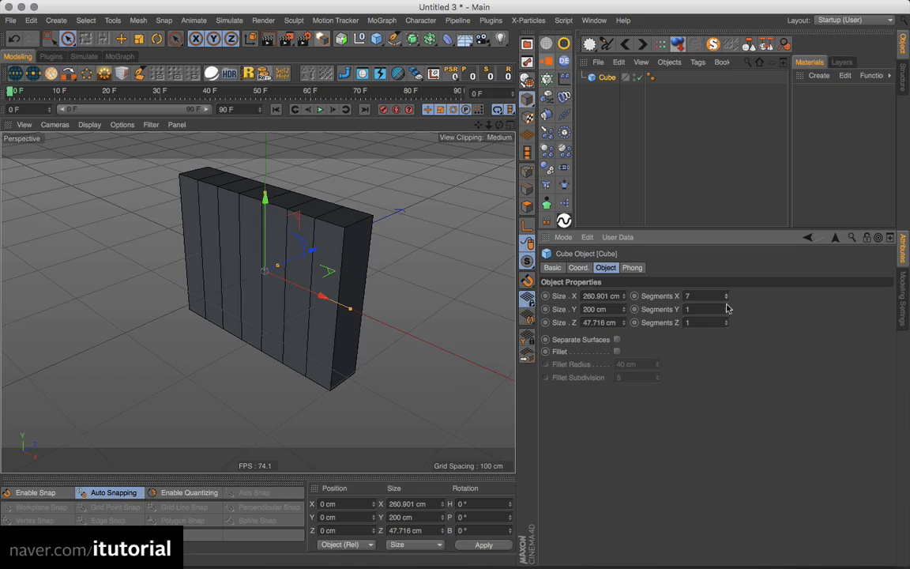
Set the slab's Y segments to 6.
click(727, 307)
click(727, 307)
click(726, 307)
click(727, 306)
click(727, 306)
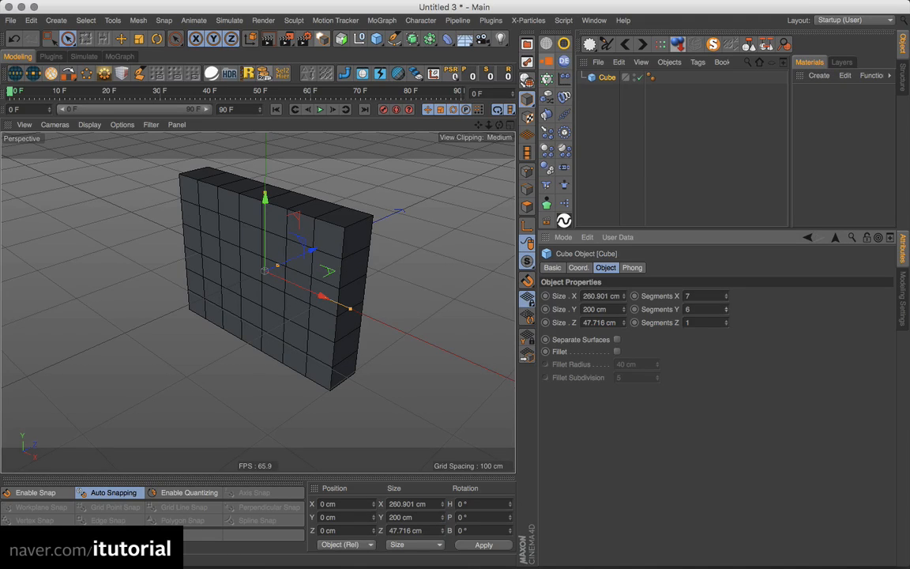
Try making the slab editable and selecting every other point in the upper interior row, and undo back to the parametric cube.
alt+drag(380, 252, 341, 260)
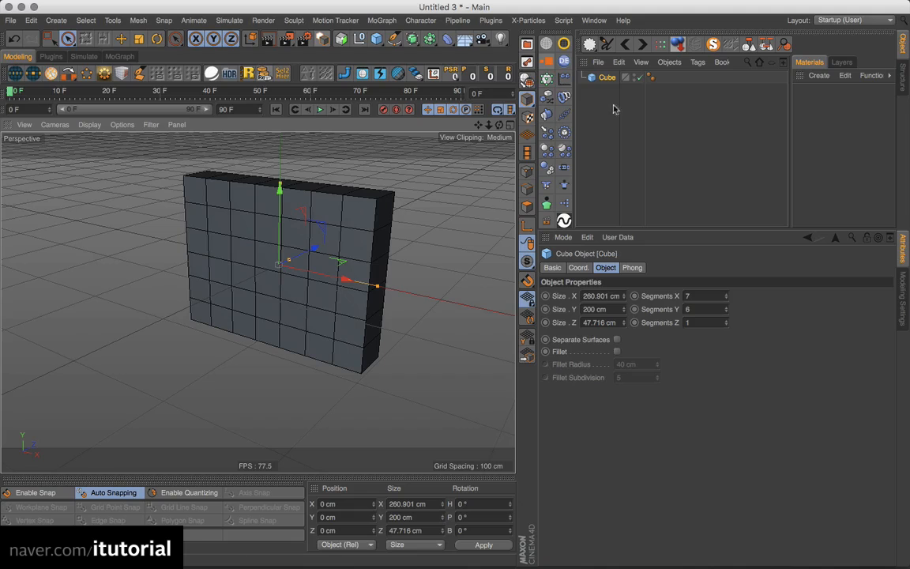
key(c)
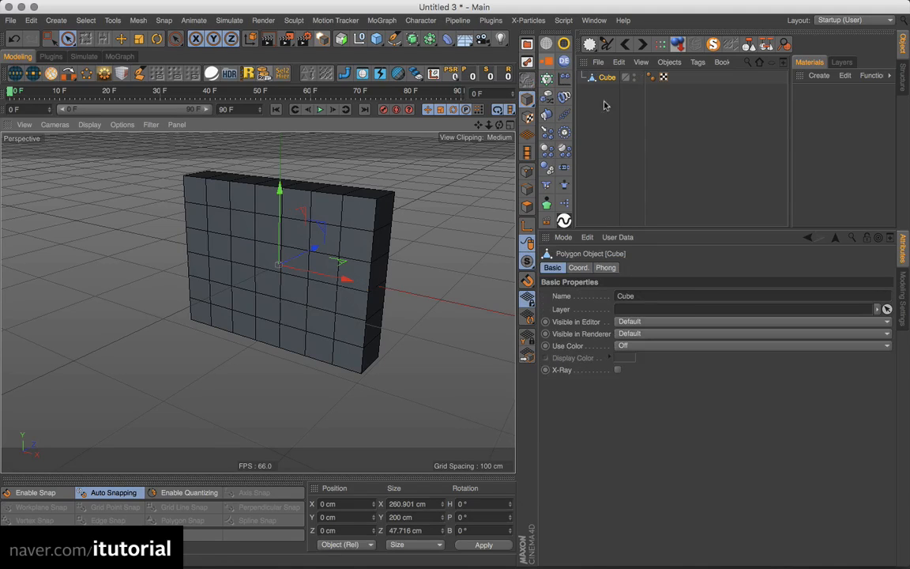
click(531, 172)
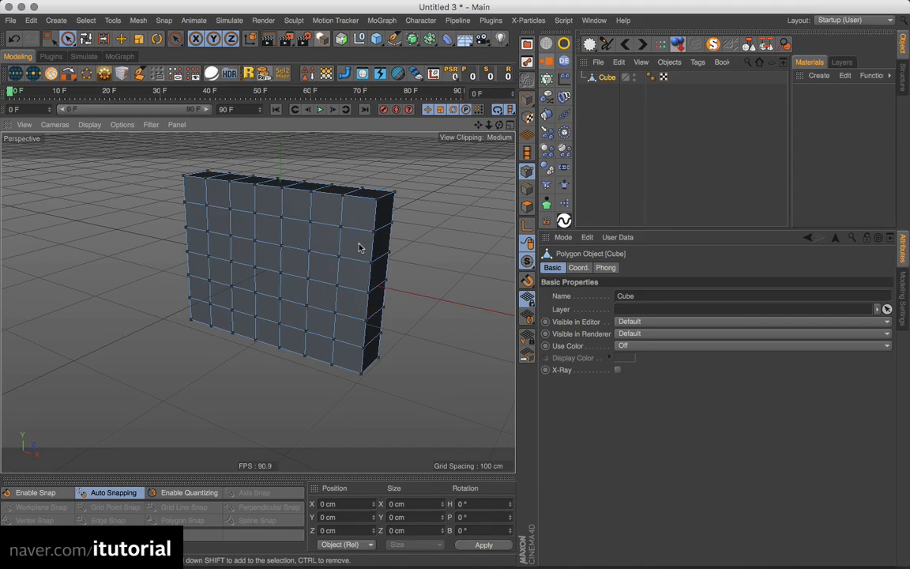
alt+drag(299, 234, 300, 224)
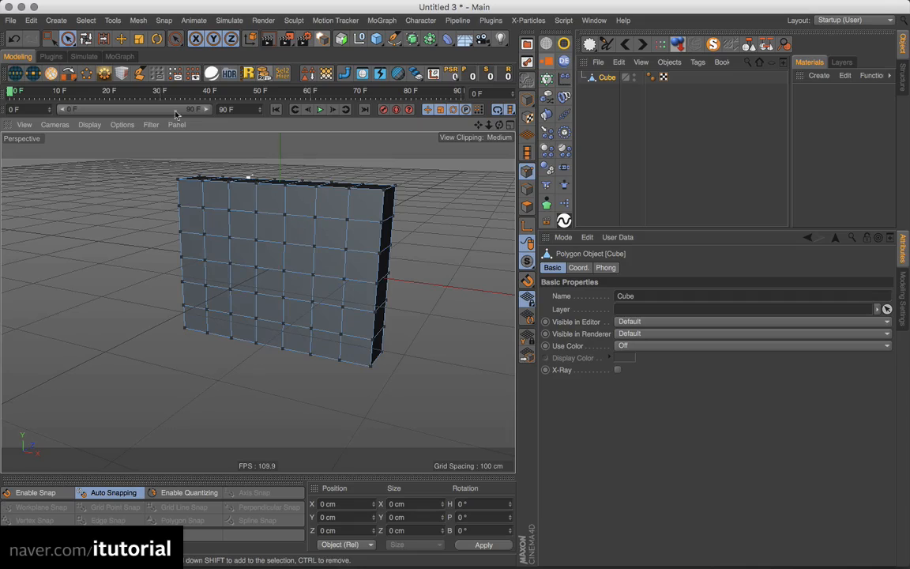
click(68, 39)
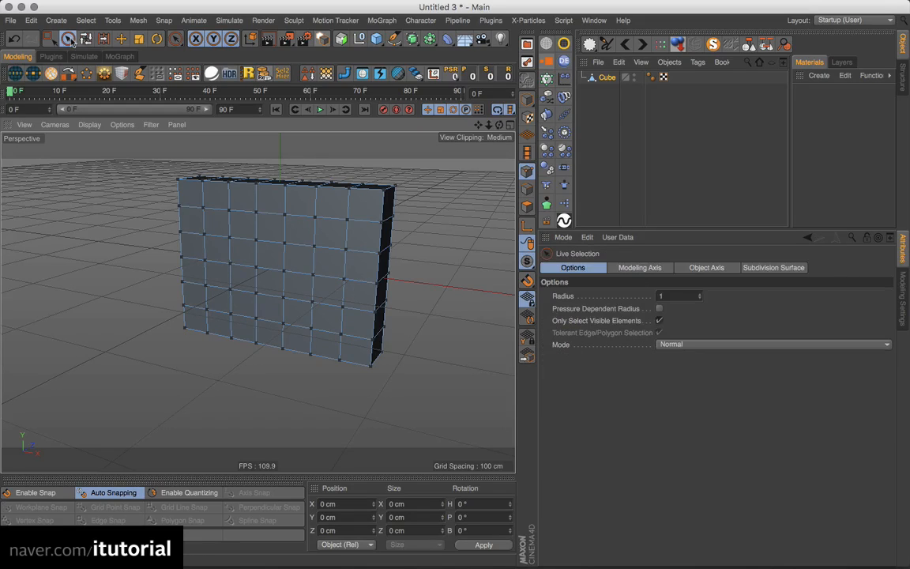
click(203, 207)
shift+click(257, 212)
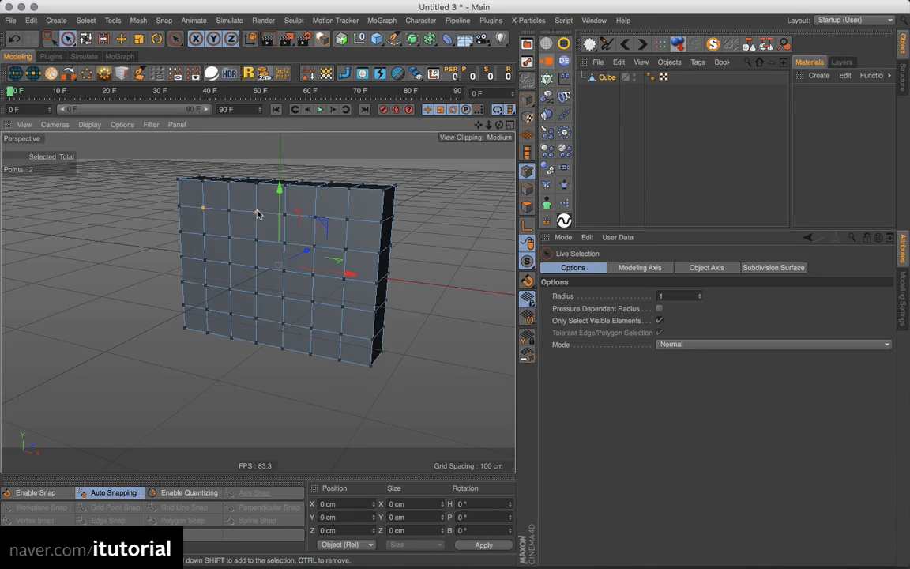
shift+click(314, 220)
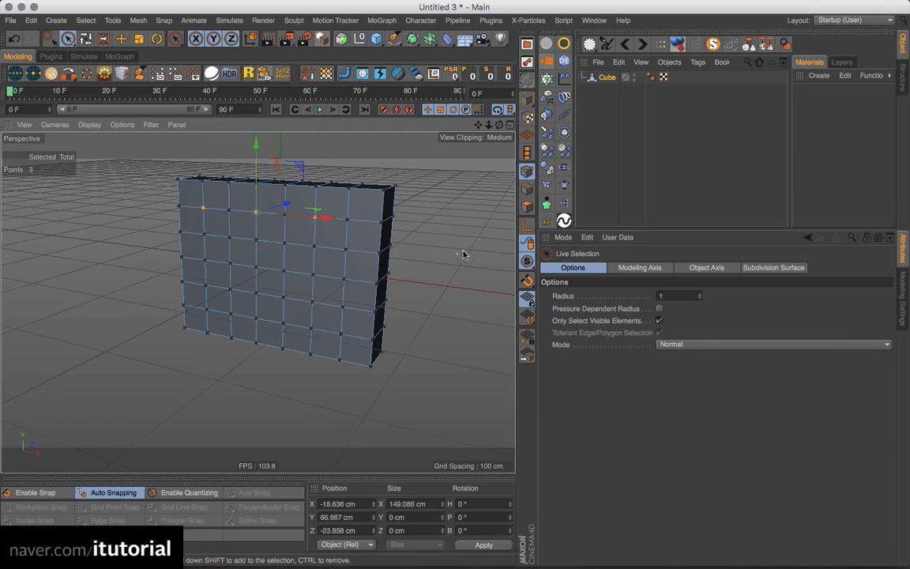
key(super+z)
key(super+z)
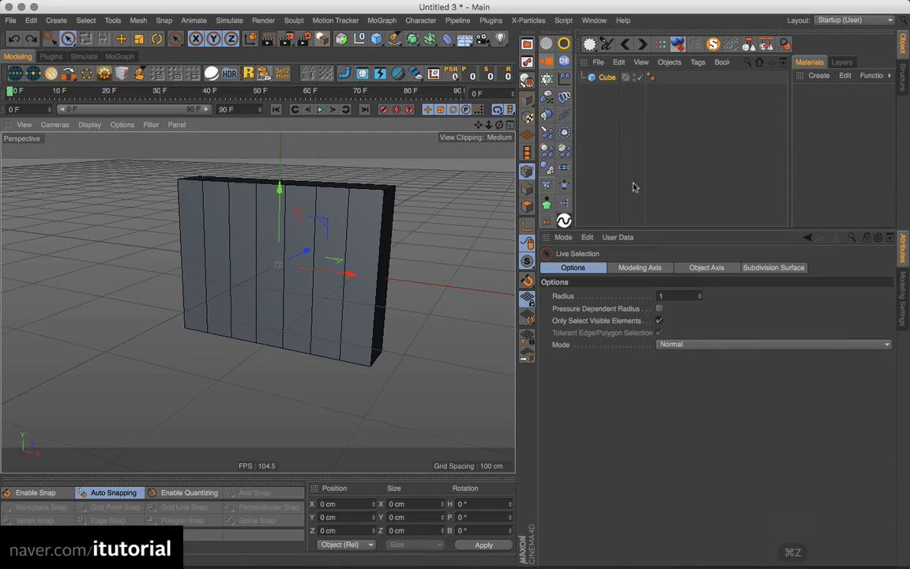
Set the parametric cube's segments to 8 in X and 6 in Y.
click(549, 79)
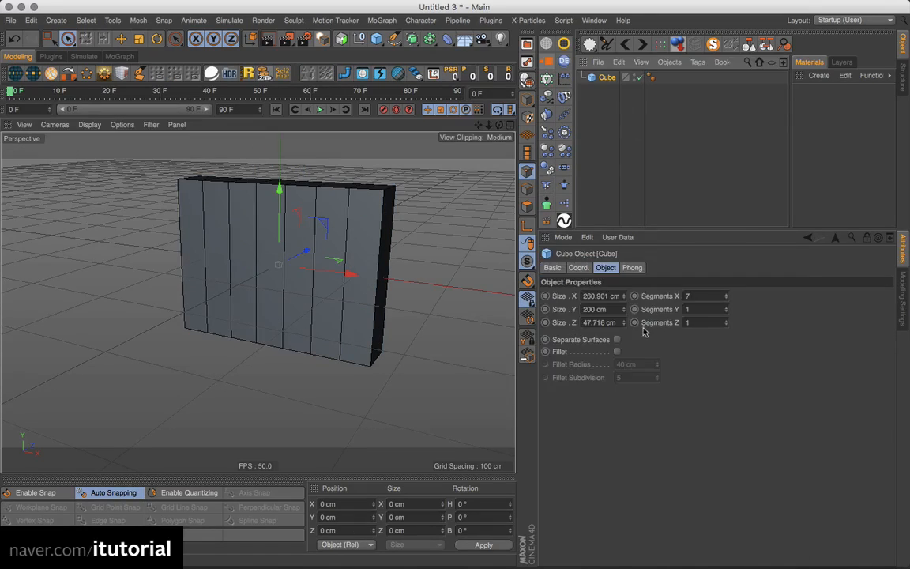
click(726, 293)
click(726, 308)
click(726, 308)
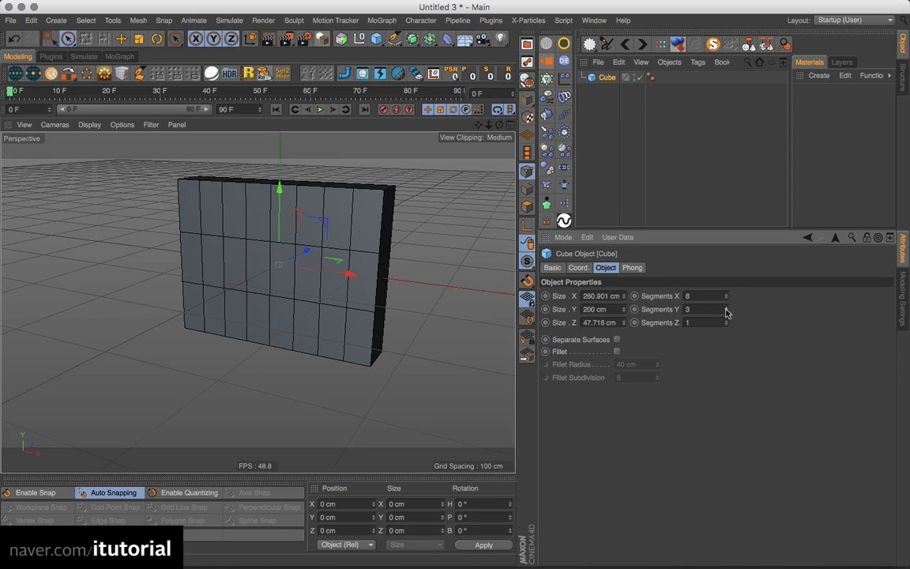
click(726, 308)
click(725, 308)
click(726, 308)
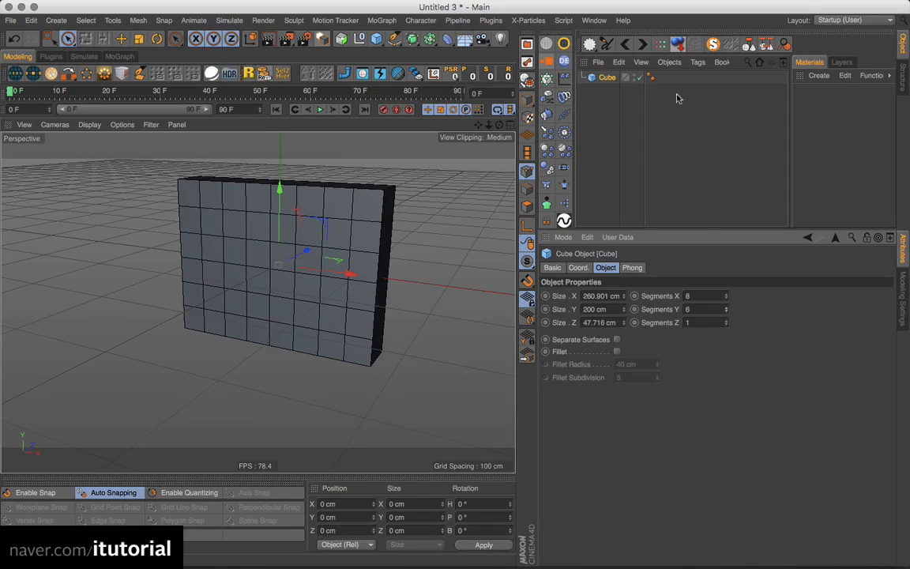
Make the cube editable and select alternating interior points across its front face in a staggered checkerboard pattern.
key(c)
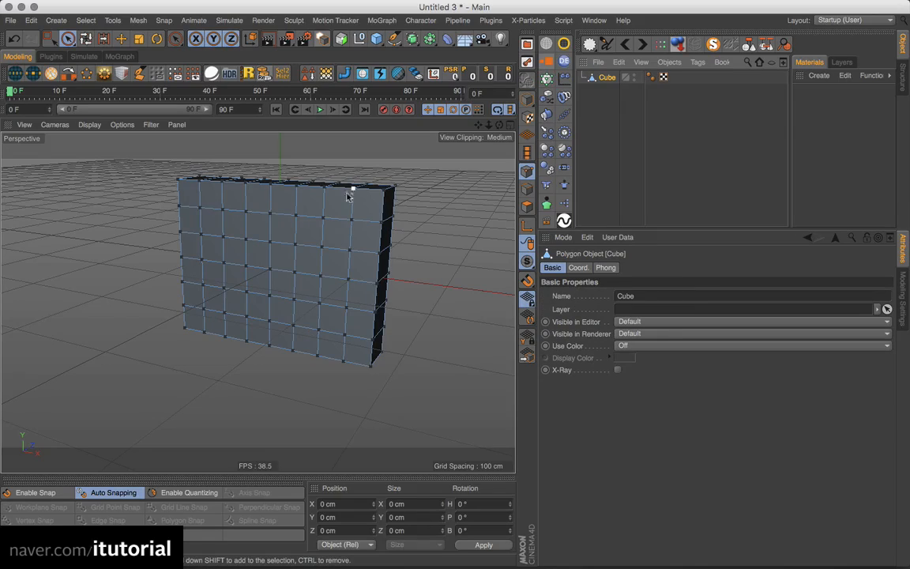
click(200, 209)
shift+click(247, 211)
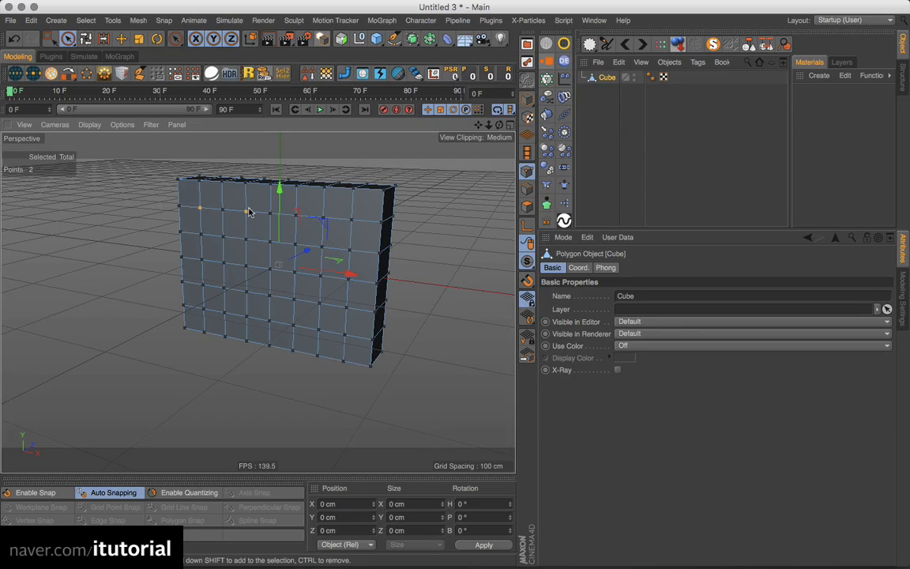
shift+click(296, 214)
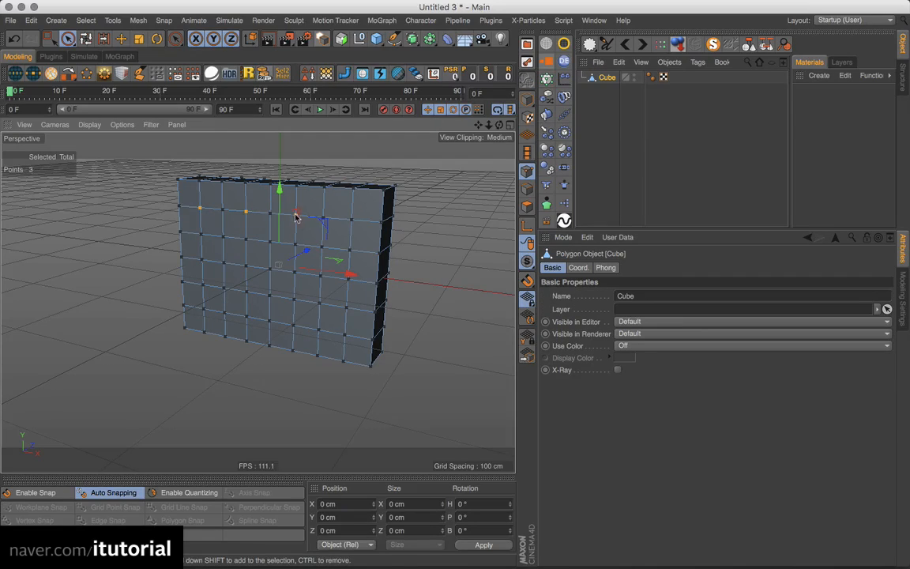
shift+click(350, 220)
shift+click(321, 248)
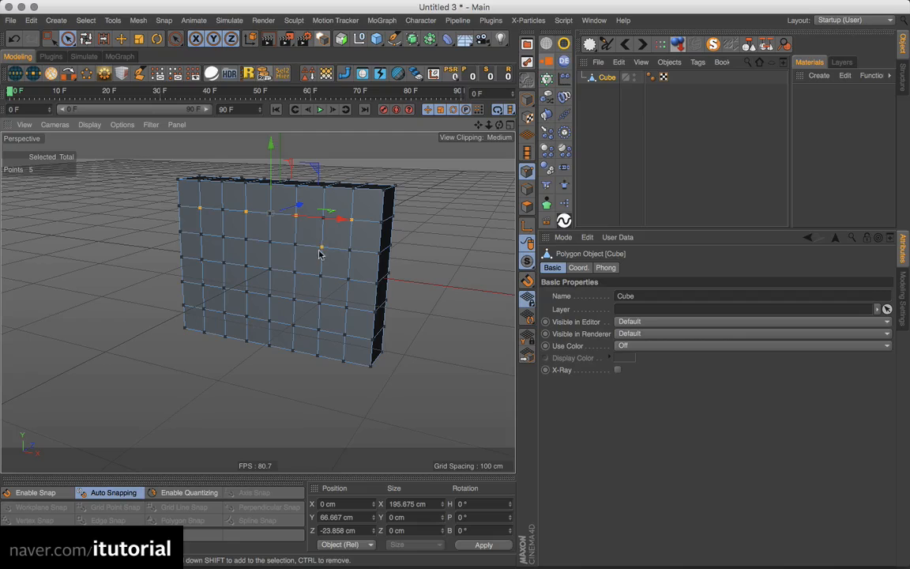
shift+click(269, 241)
shift+click(222, 237)
shift+click(200, 261)
shift+click(247, 264)
shift+click(294, 272)
shift+click(346, 281)
shift+click(269, 296)
shift+click(203, 309)
shift+click(246, 321)
shift+click(345, 336)
mouse_move(345, 278)
alt+mouse_down()
mouse_move(257, 266)
mouse_move(370, 256)
mouse_move(345, 270)
alt+mouse_up()
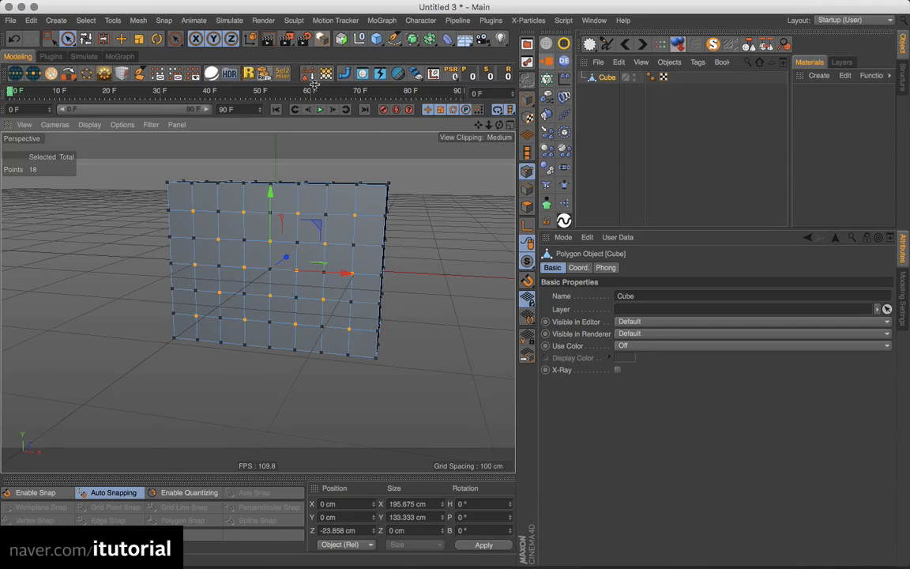
Store the selected front-face points in a point selection tag on the cube, and deselect all points.
click(280, 73)
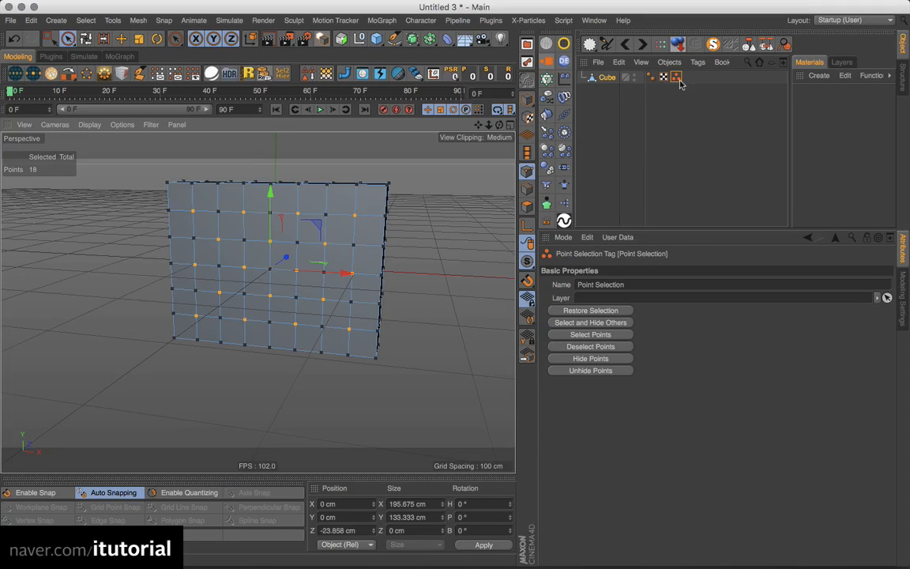
click(662, 98)
click(607, 77)
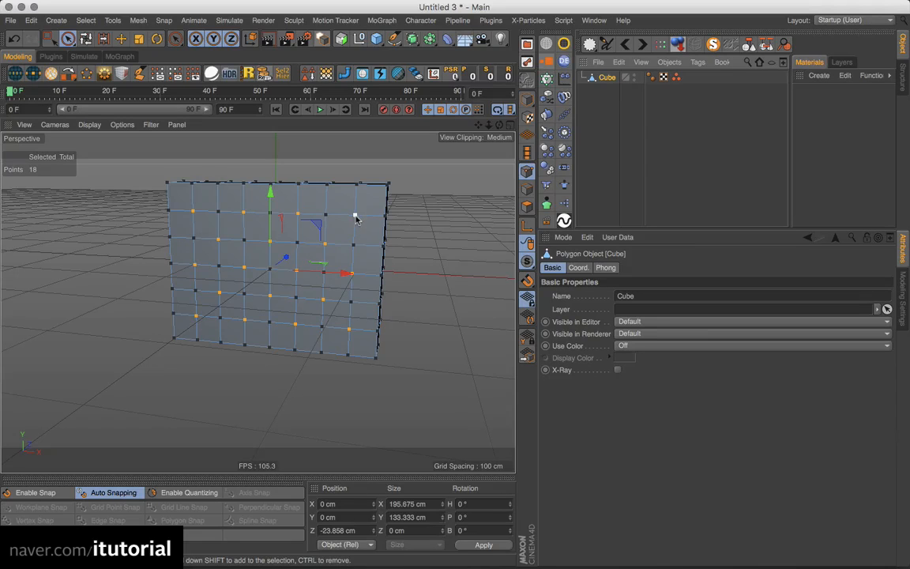
alt+drag(357, 215, 368, 207)
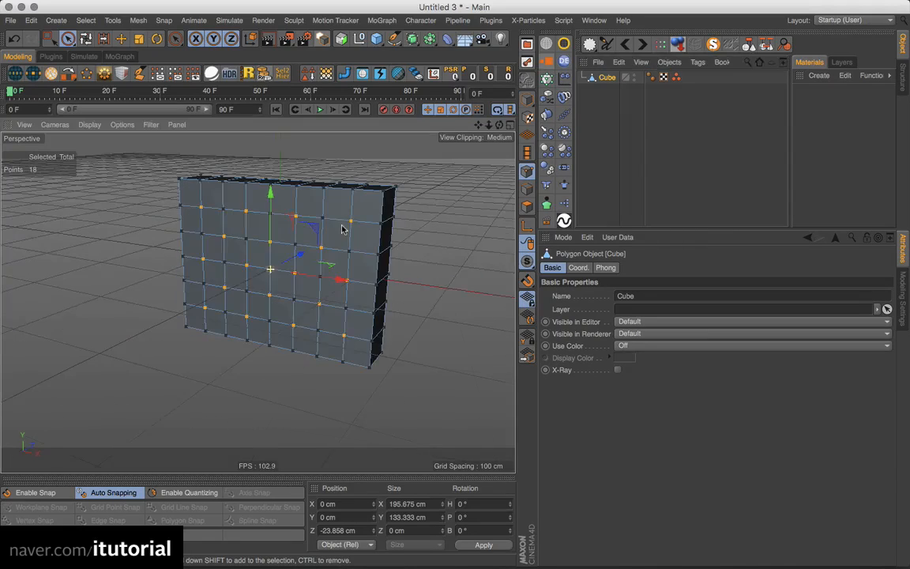
click(421, 199)
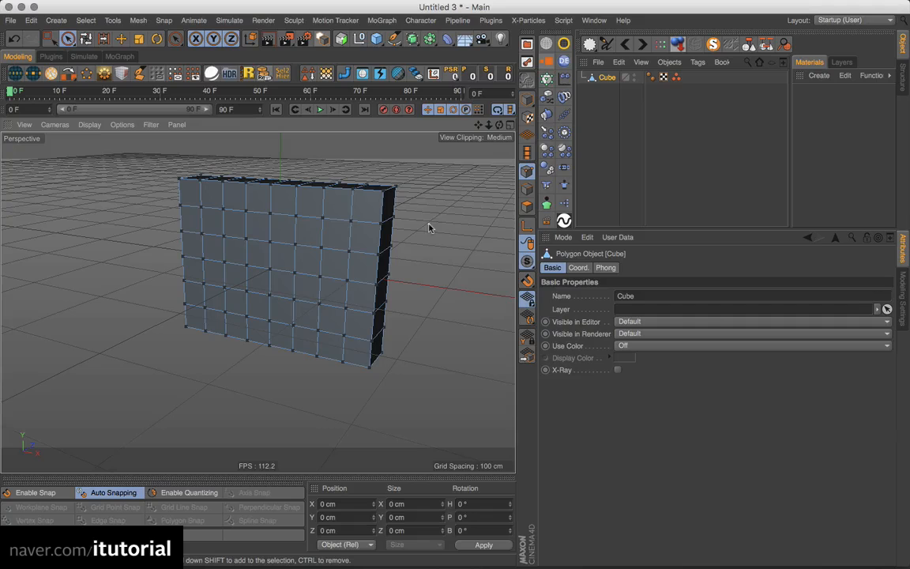
Switch to Preview and examine the tufting creases on the sofa in img2.jpg.
key(super+Tab)
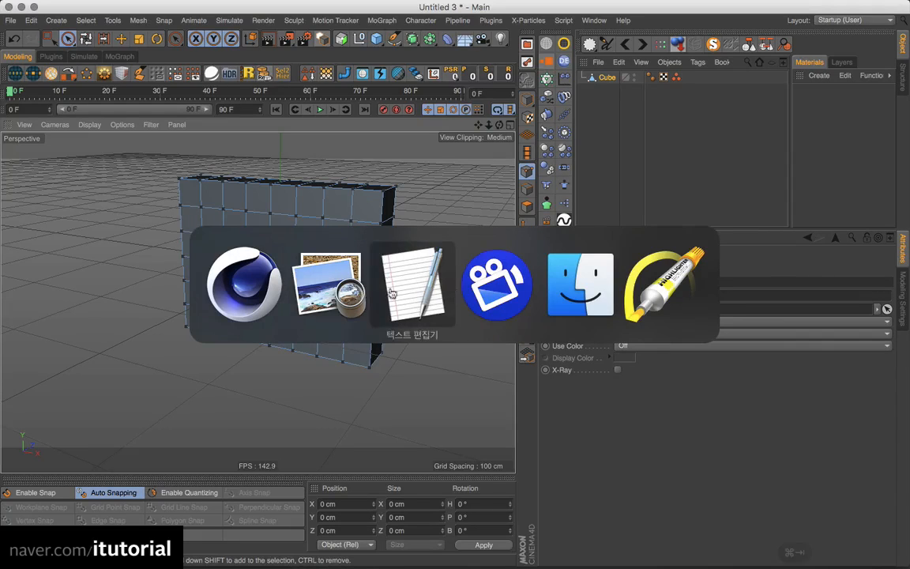
click(320, 293)
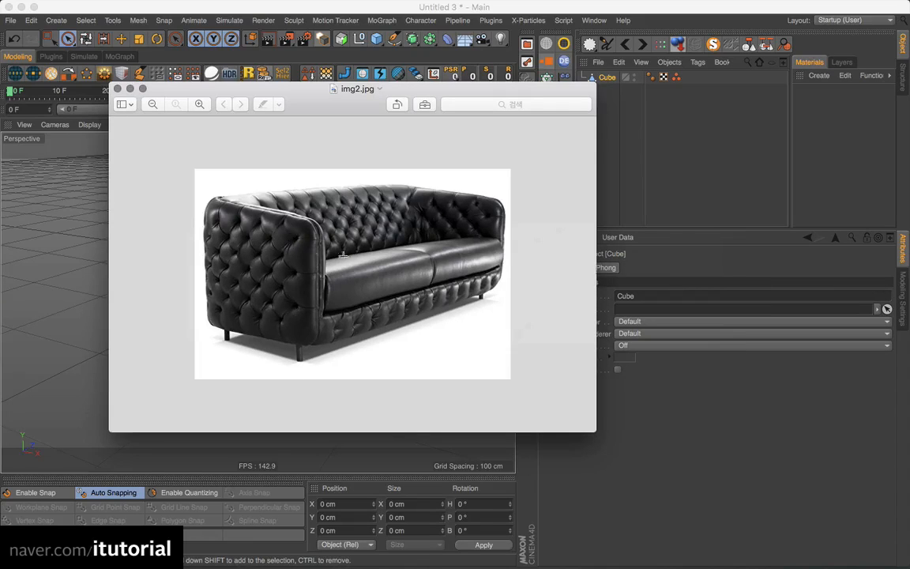
Switch back to Cinema 4D and add a cone with 8 rotation segments and 1 height segment.
click(655, 182)
drag(376, 38, 562, 60)
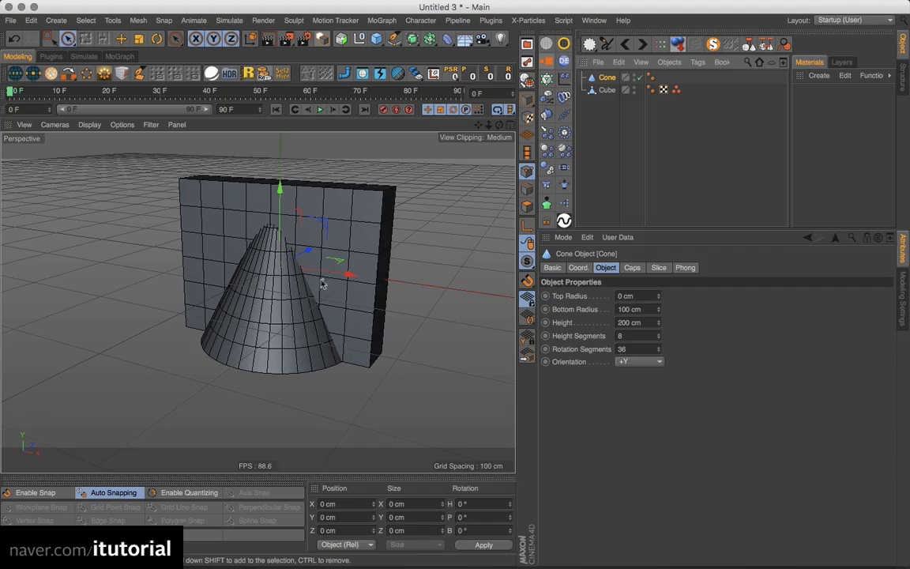
double_click(635, 348)
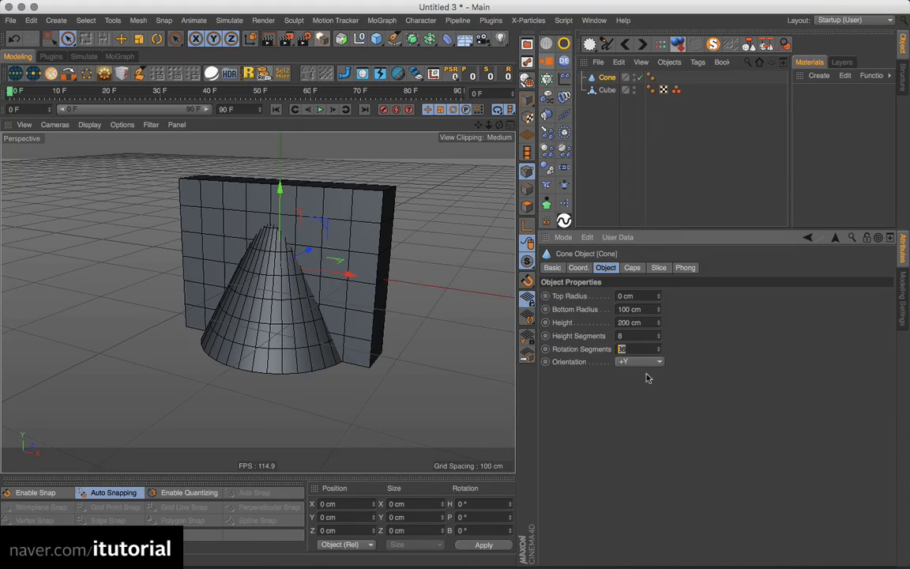
key(Return)
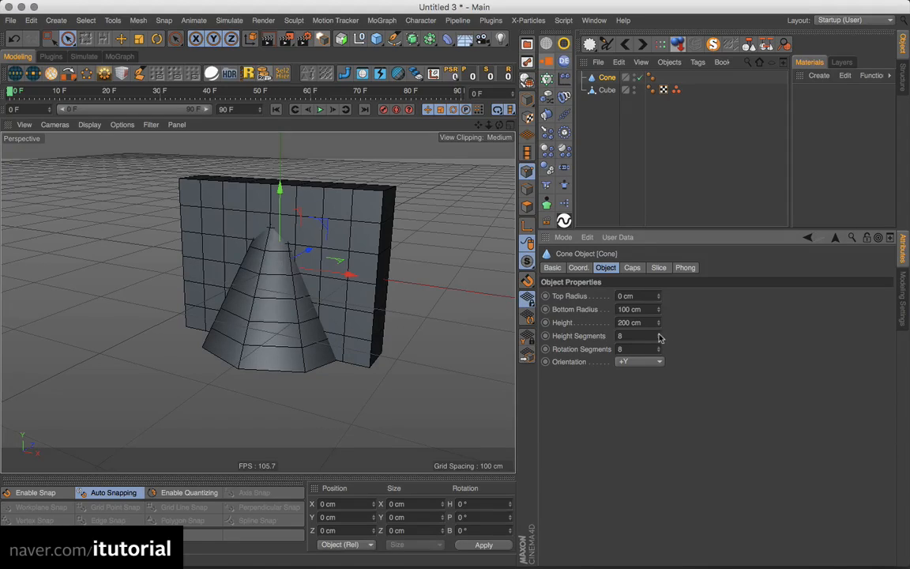
drag(659, 338, 660, 363)
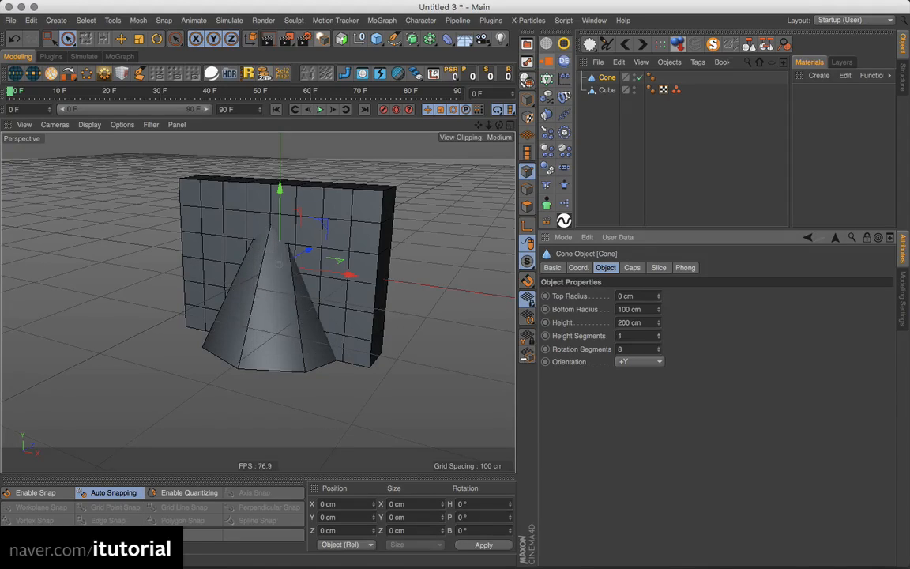
Scale the cone down to about 45.3 cm high, move it in front of the slab's lower corner, and narrow its bottom radius to about 10.65 cm.
click(138, 39)
drag(428, 184, 240, 347)
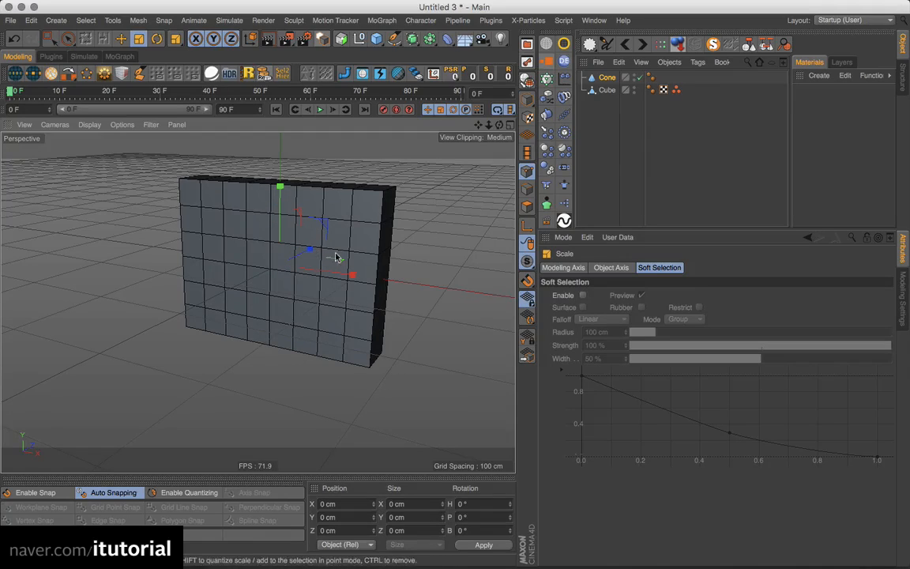
click(121, 39)
drag(316, 273, 216, 300)
click(607, 76)
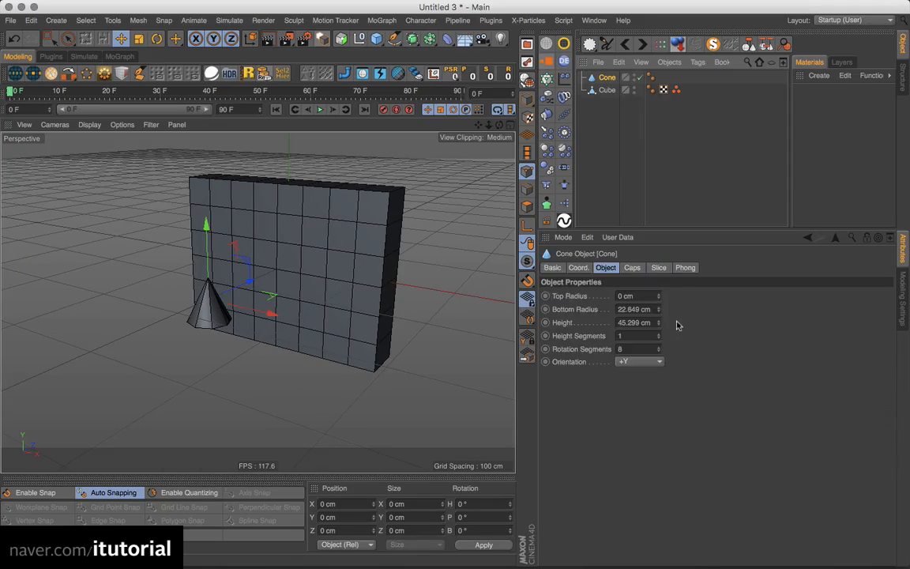
drag(658, 309, 658, 335)
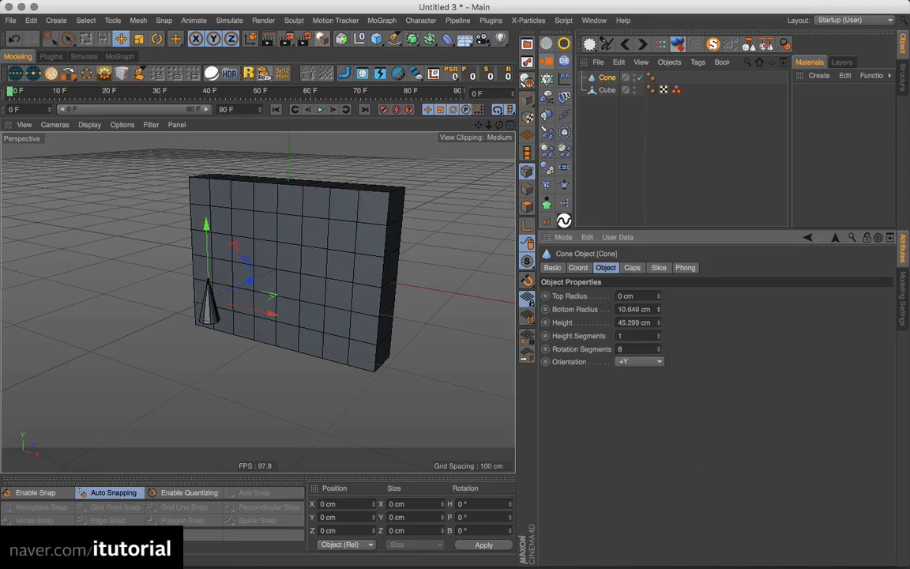
Put the cone in a Cloner set to Object mode, with the cube as the object to clone onto.
alt+drag(271, 329, 260, 284)
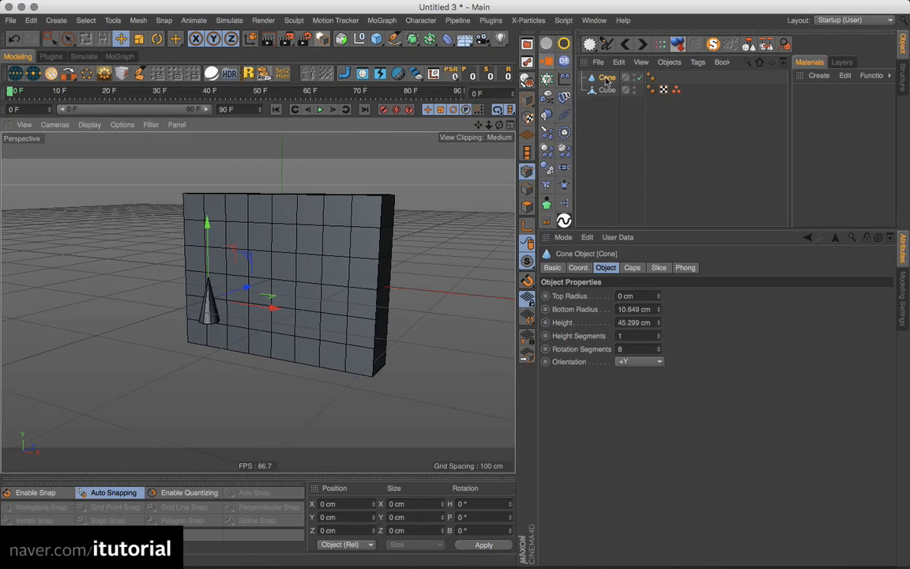
alt+click(547, 80)
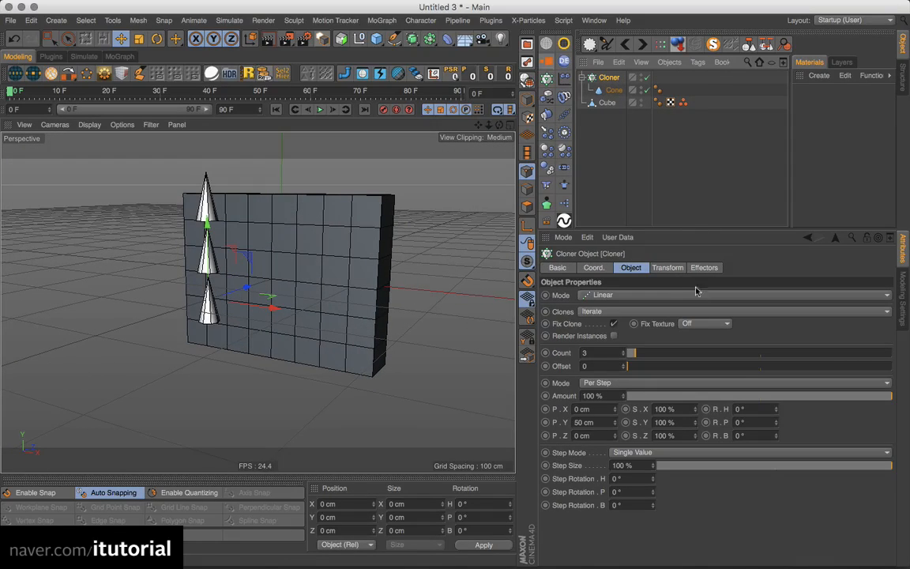
click(628, 295)
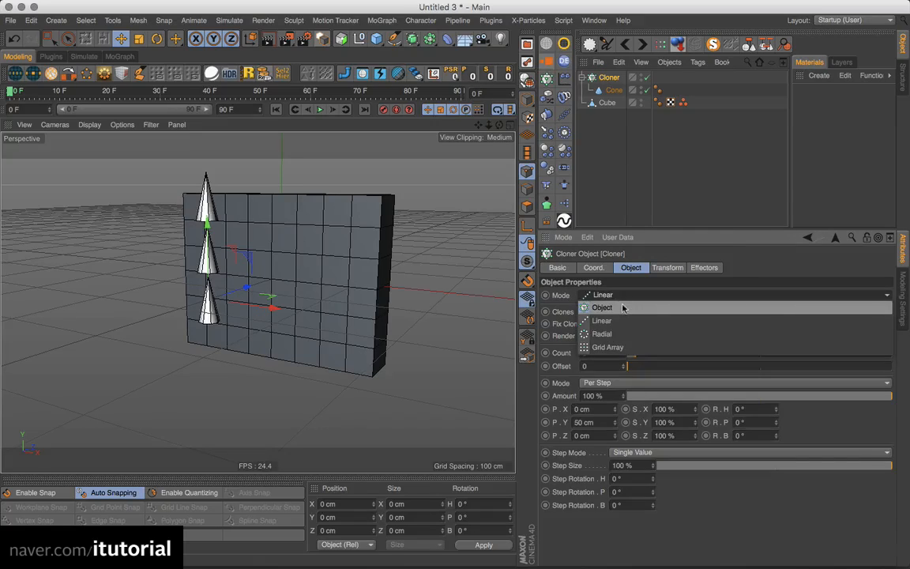
click(623, 307)
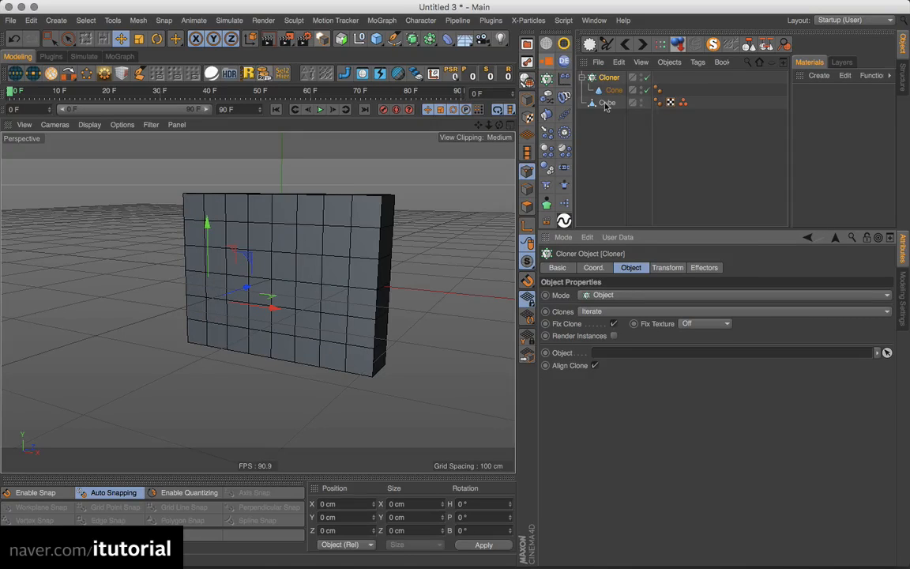
mouse_move(605, 104)
mouse_down()
mouse_move(572, 292)
mouse_move(605, 352)
mouse_up()
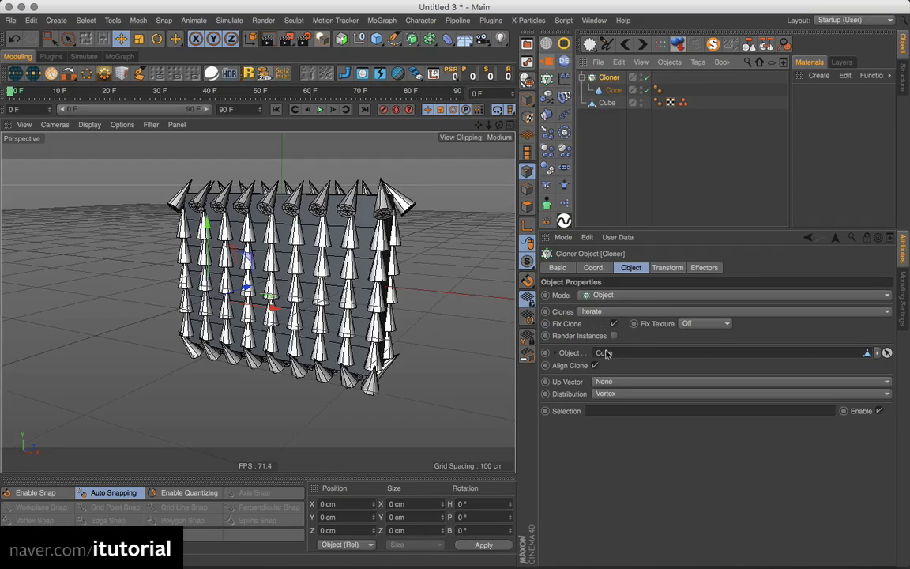
Restrict the Cloner's cones to the points stored in the cube's point selection tag.
alt+drag(314, 274, 443, 292)
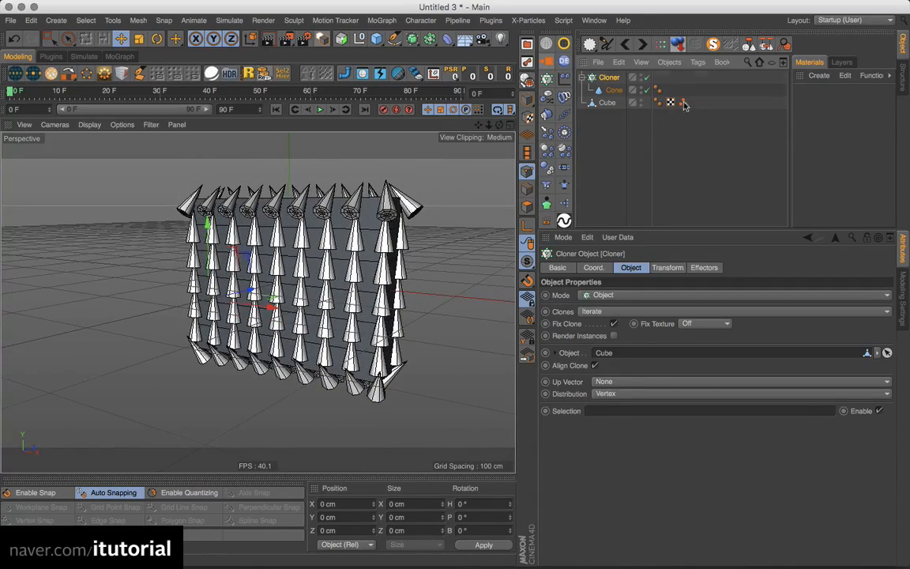
drag(684, 105, 589, 410)
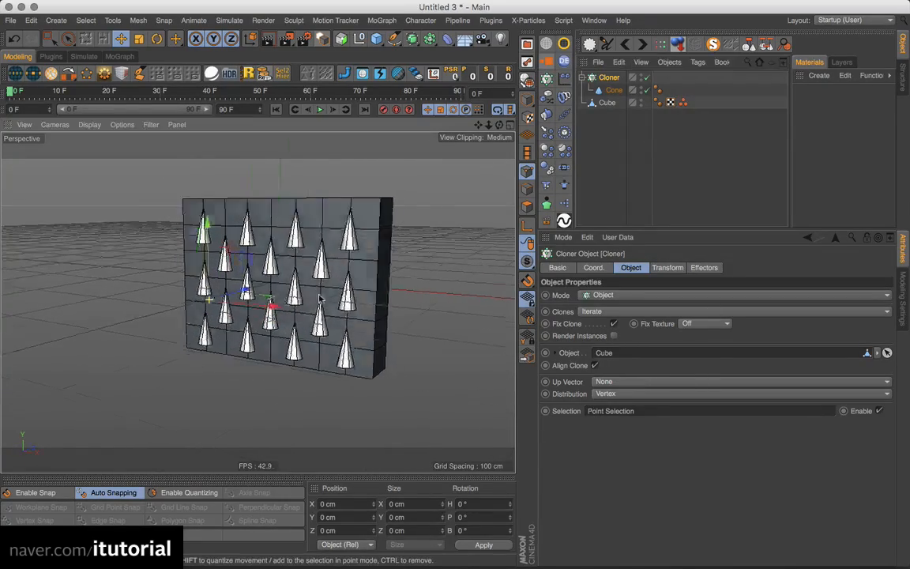
alt+drag(320, 298, 387, 287)
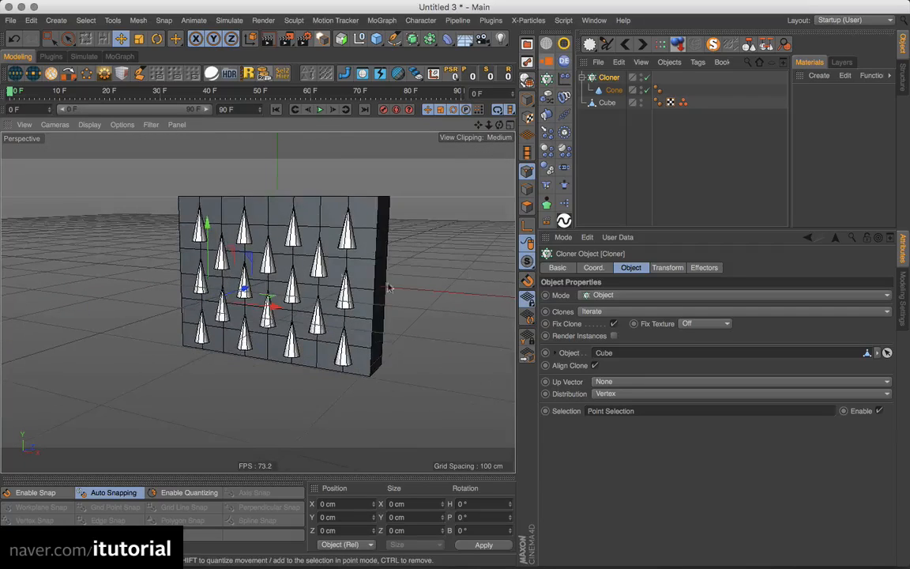
click(614, 90)
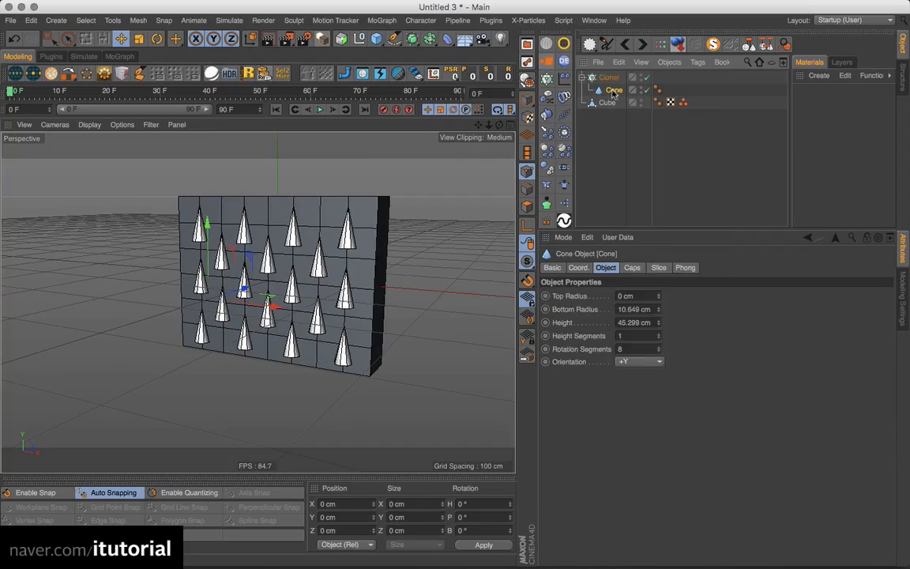
click(659, 363)
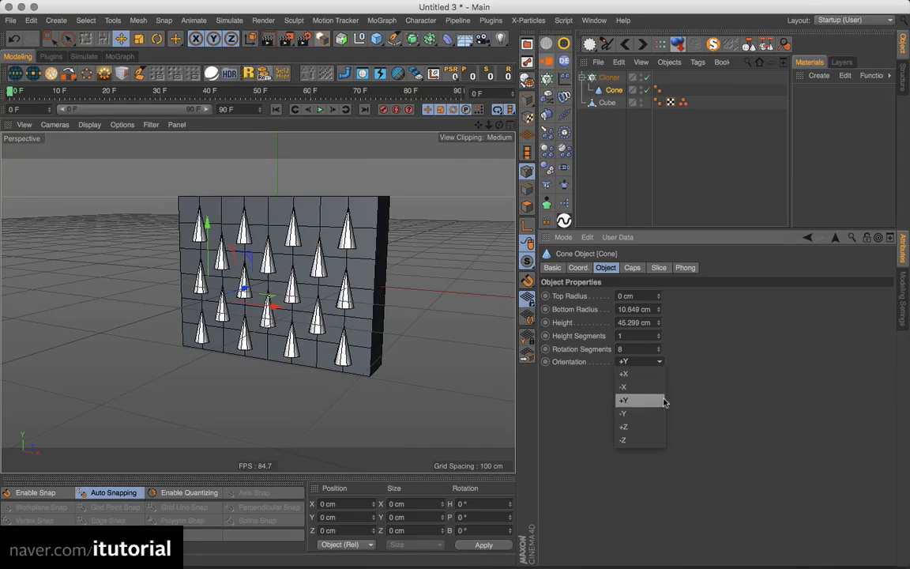
click(655, 400)
Set the Cloner's transform pitch rotation (R.P) to 90° so the cones point into the slab's front face.
click(609, 77)
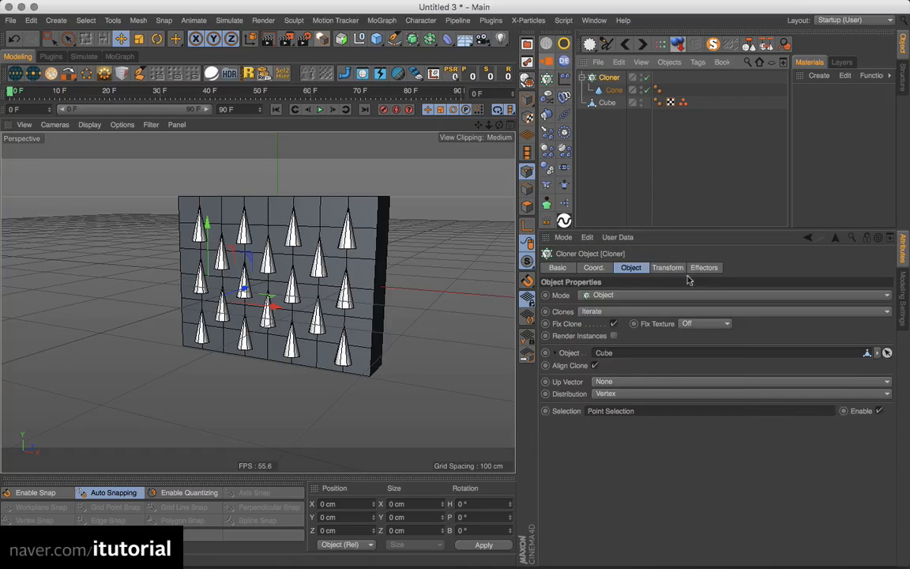
click(667, 267)
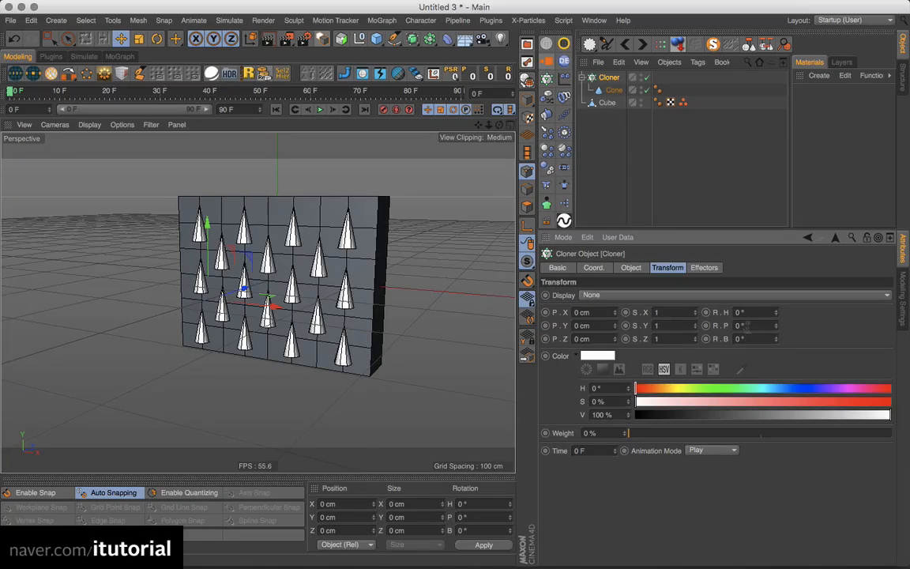
click(747, 325)
key(Return)
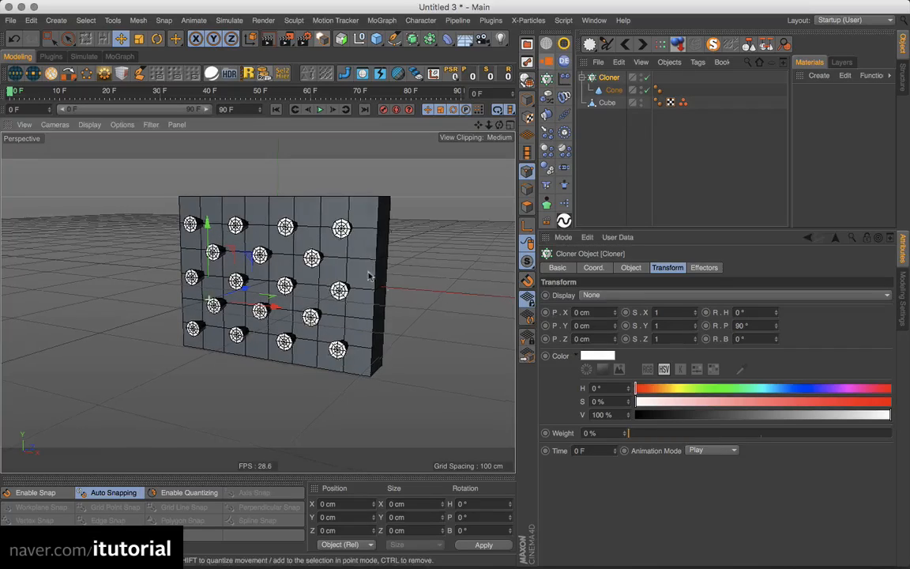
alt+drag(369, 274, 252, 280)
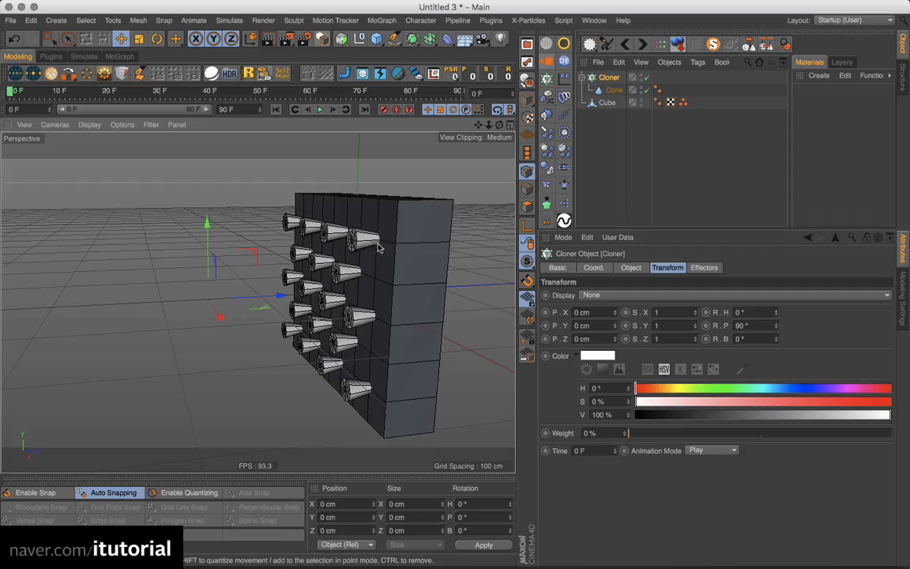
alt+drag(281, 263, 438, 284)
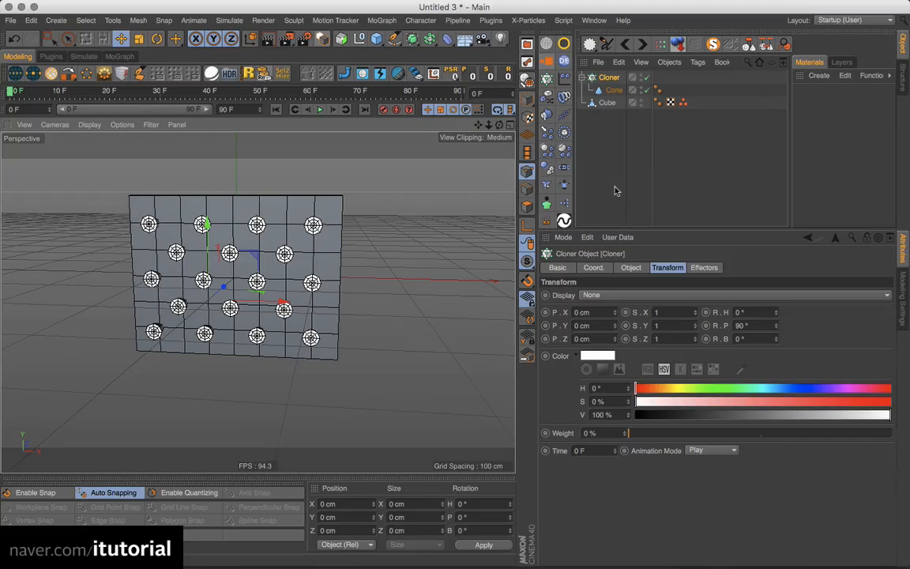
Add a Boole that subtracts the Cloner's cones from the cube, placing the cube first and the Cloner second inside it.
click(582, 76)
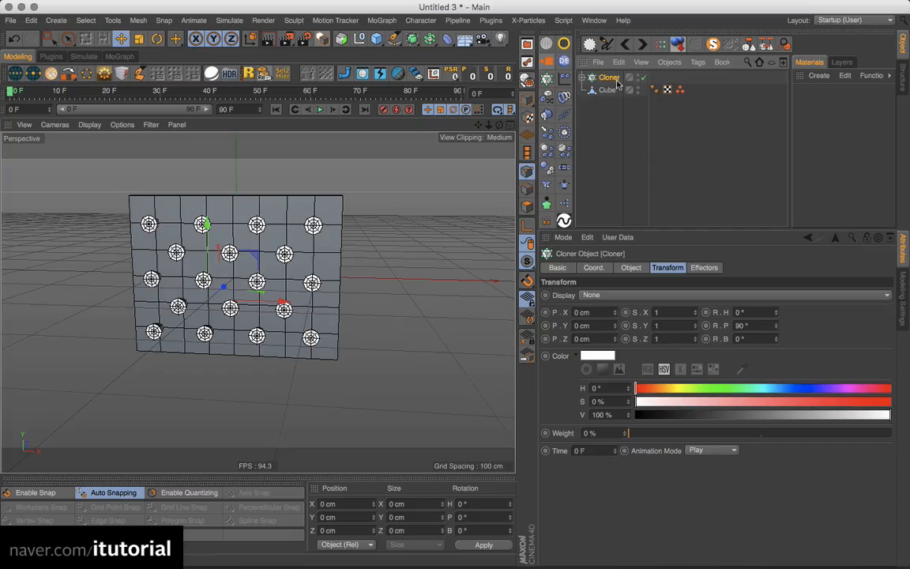
click(637, 63)
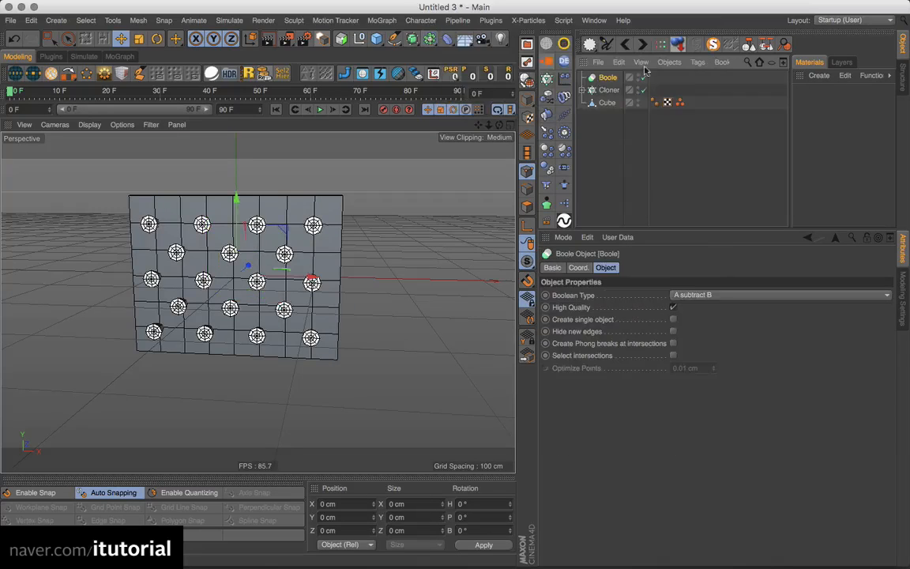
mouse_move(607, 102)
mouse_down()
mouse_move(609, 76)
mouse_move(618, 97)
mouse_up()
click(607, 77)
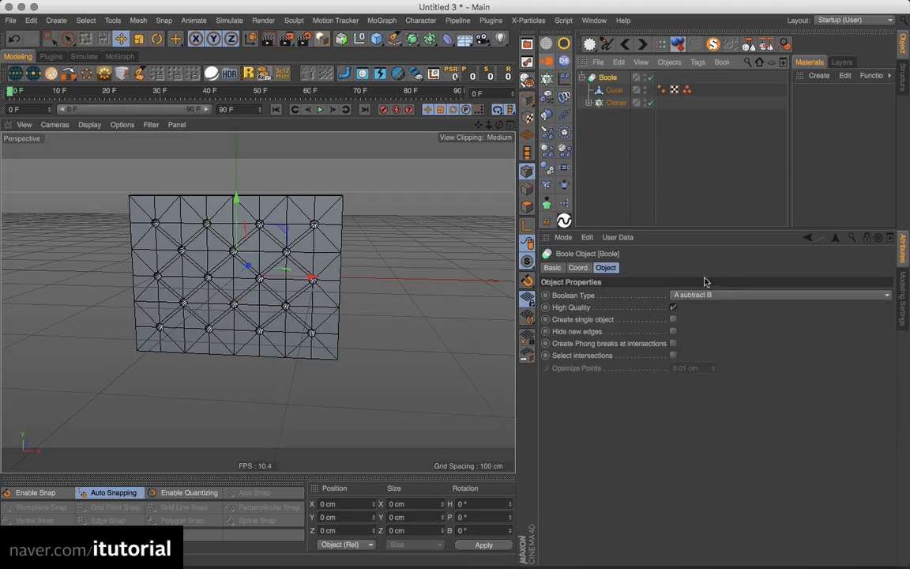
Make the Boole a child of a new Subdivision Surface to smooth the perforated slab.
scroll(257, 263, up, 5)
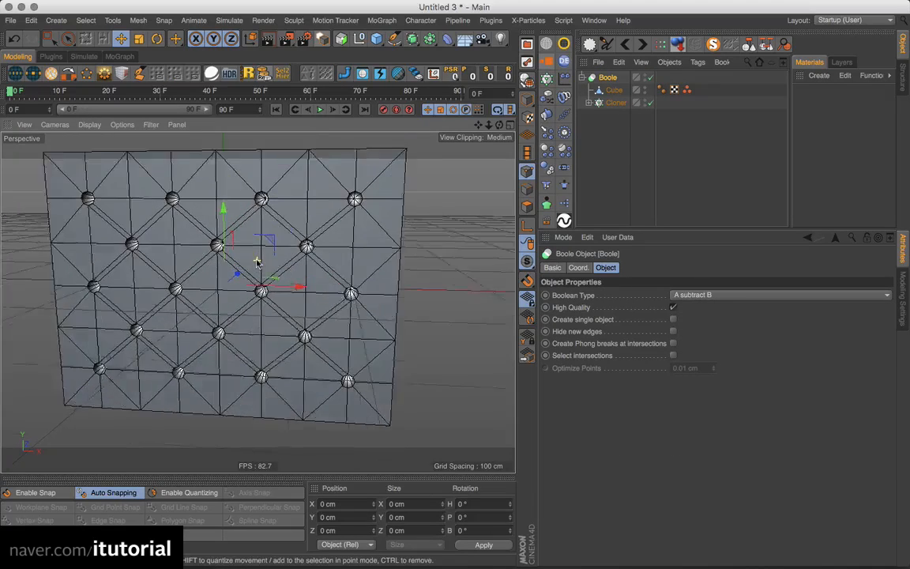
mouse_move(256, 263)
alt+mouse_down()
mouse_move(269, 226)
mouse_move(286, 237)
mouse_move(248, 248)
mouse_move(362, 252)
mouse_move(312, 268)
mouse_move(253, 263)
alt+mouse_up()
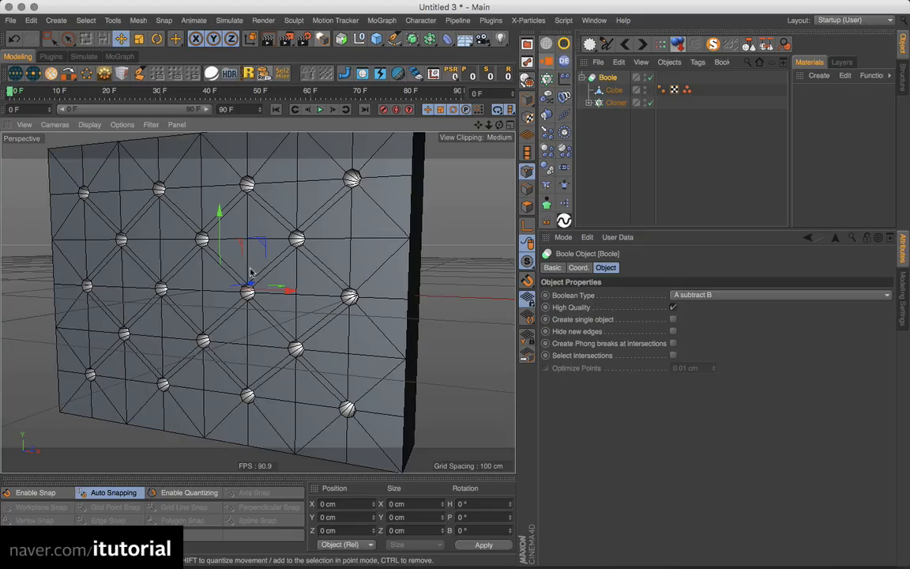
scroll(251, 272, down, 3)
alt+drag(252, 267, 314, 256)
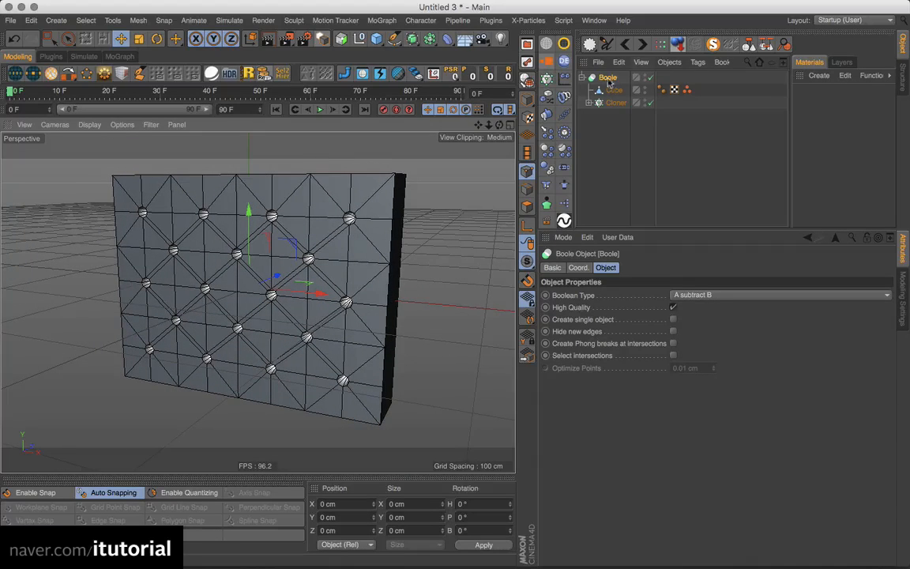
alt+click(412, 40)
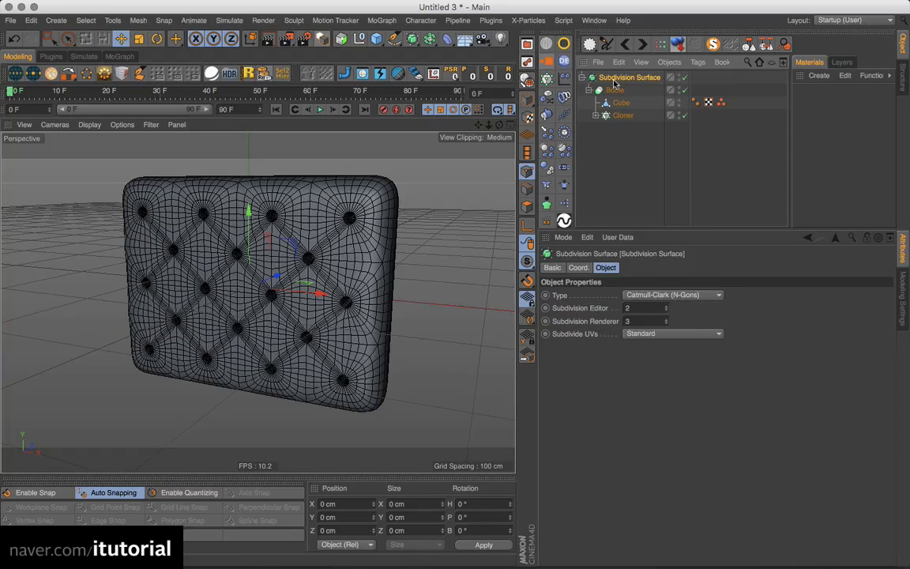
alt+drag(321, 244, 319, 240)
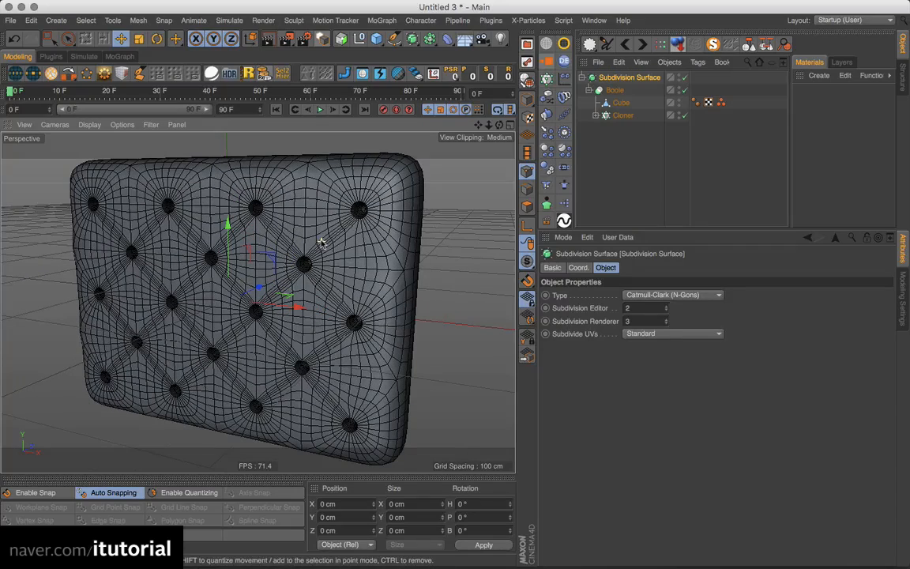
Set the perspective view's display to smooth shading without mesh lines.
click(89, 124)
click(93, 143)
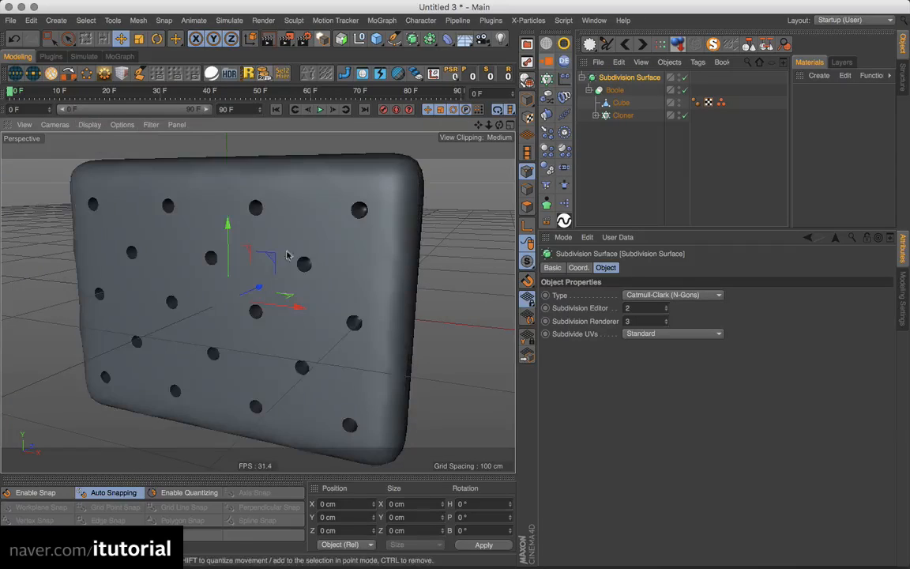
mouse_move(274, 237)
alt+mouse_down()
mouse_move(392, 240)
mouse_move(269, 260)
mouse_move(301, 272)
alt+mouse_up()
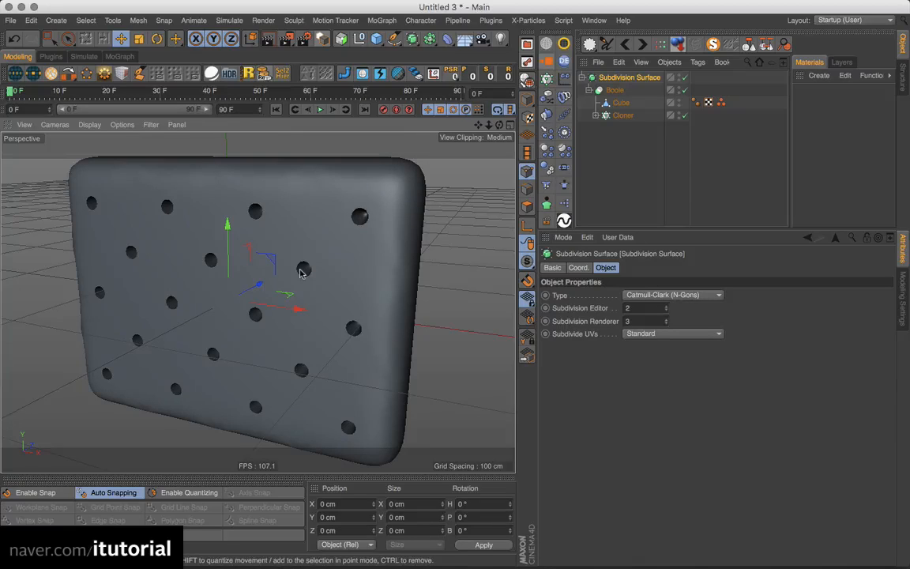
Enable Create single object on the Boole so the cone holes blend into the slab as tufted dents.
click(612, 91)
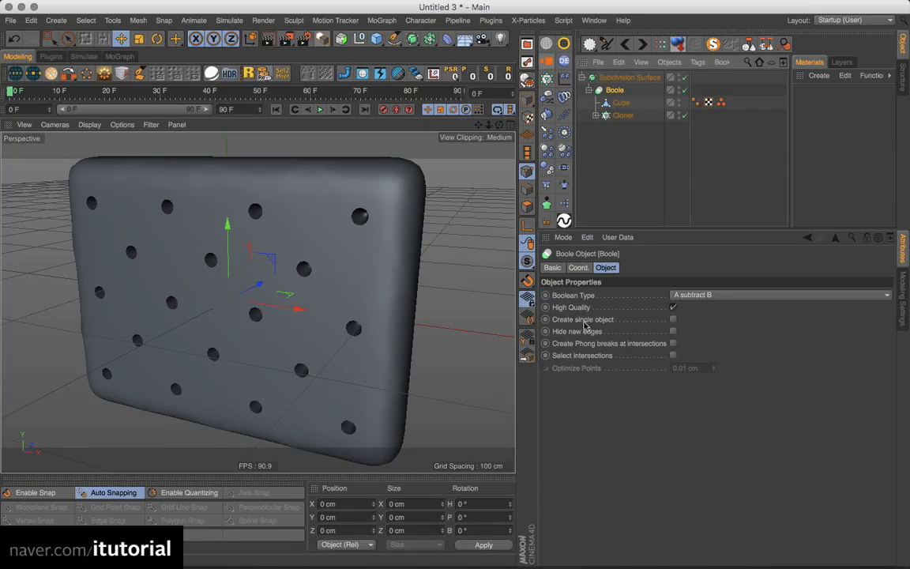
click(672, 319)
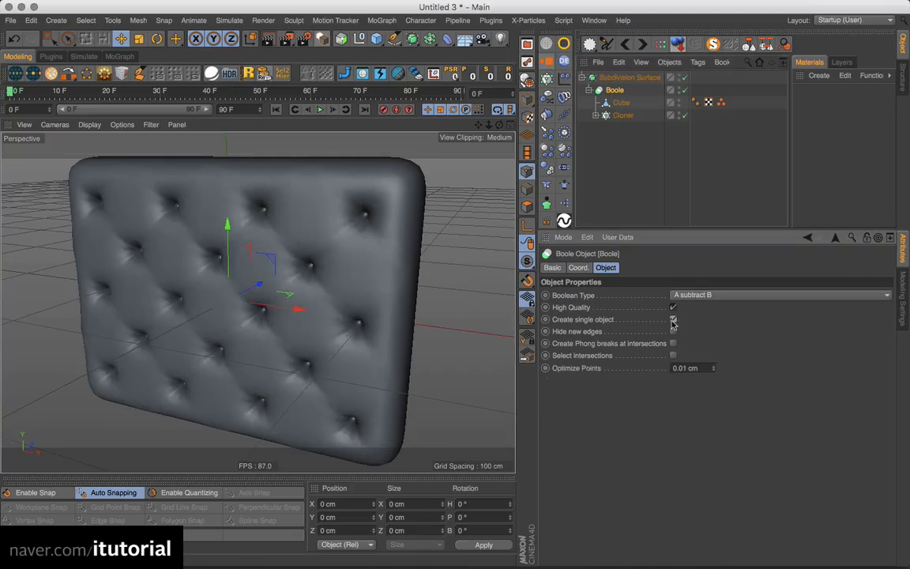
alt+drag(287, 282, 307, 276)
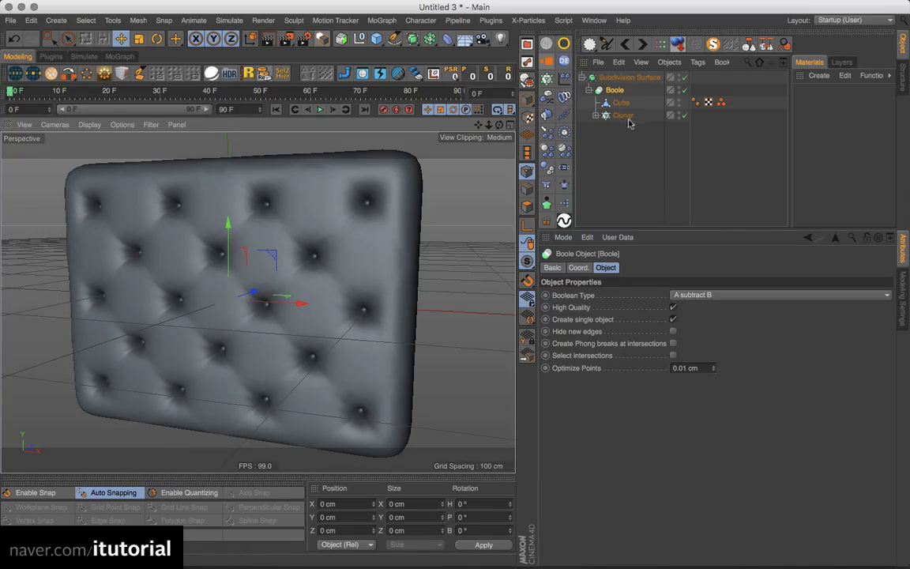
Set the Cloner's transform position on Z to -1 cm so the cloned cones shift relative to the slab.
click(596, 116)
click(617, 116)
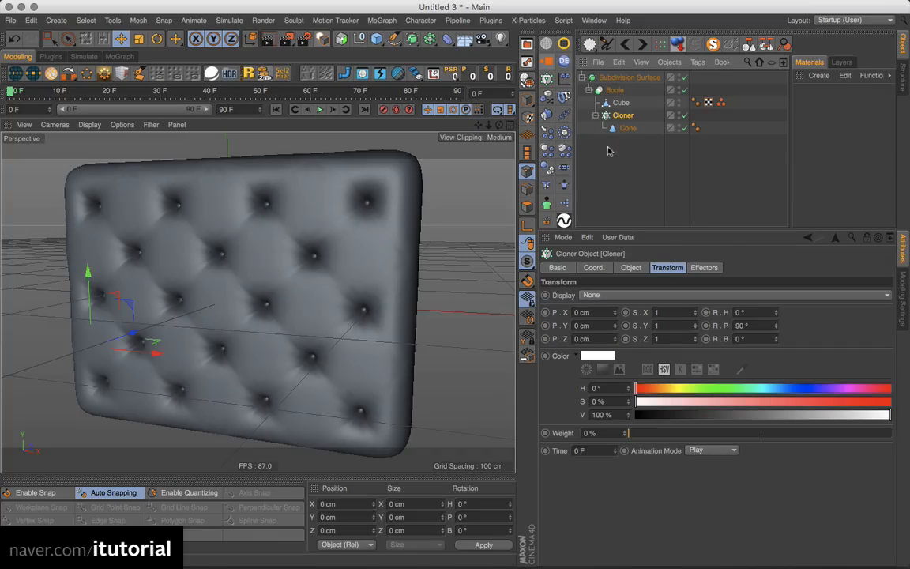
click(615, 340)
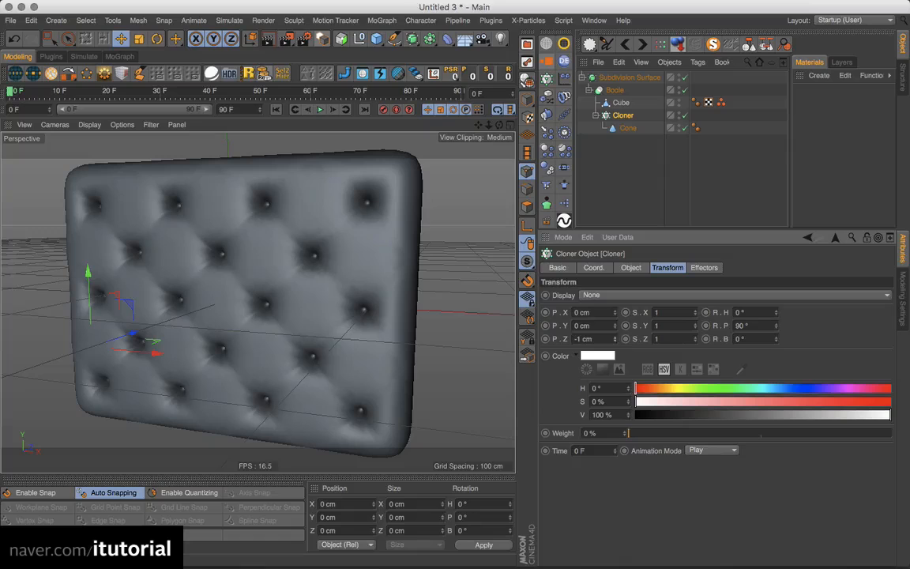
click(623, 128)
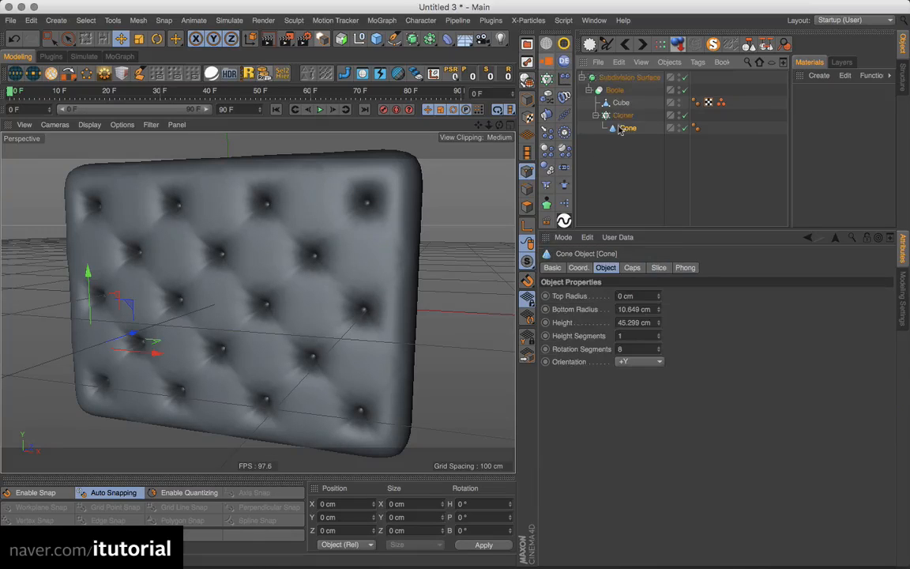
click(632, 117)
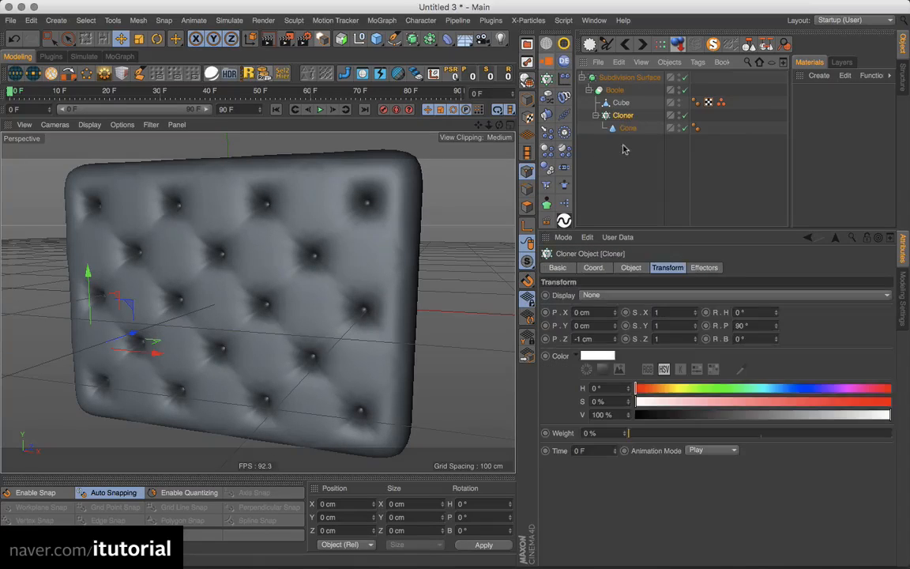
Show the cloned cones' wireframe outlines and lower the Cloner's Z transform offset to about -1.7 cm.
click(546, 45)
scroll(284, 250, up, 5)
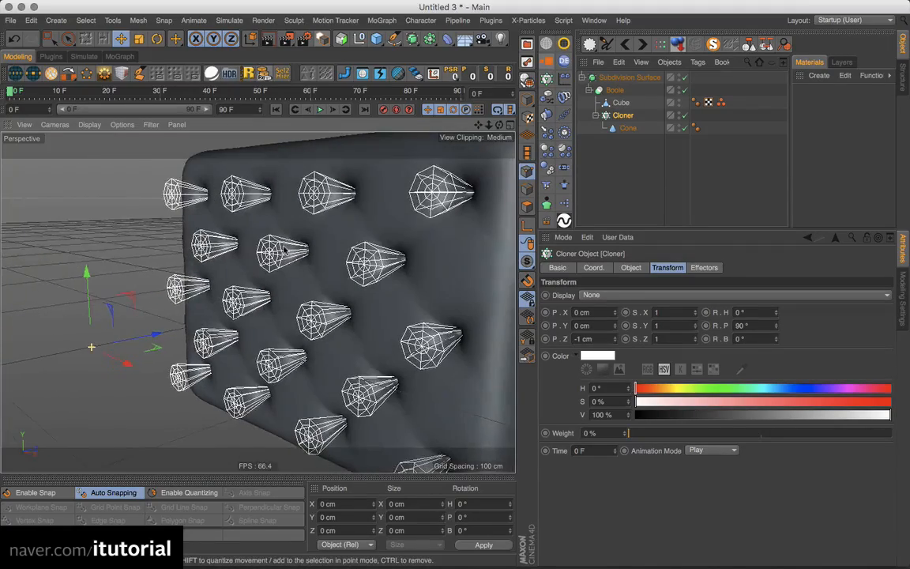
scroll(340, 253, down, 2)
alt+middle_drag(371, 243, 328, 244)
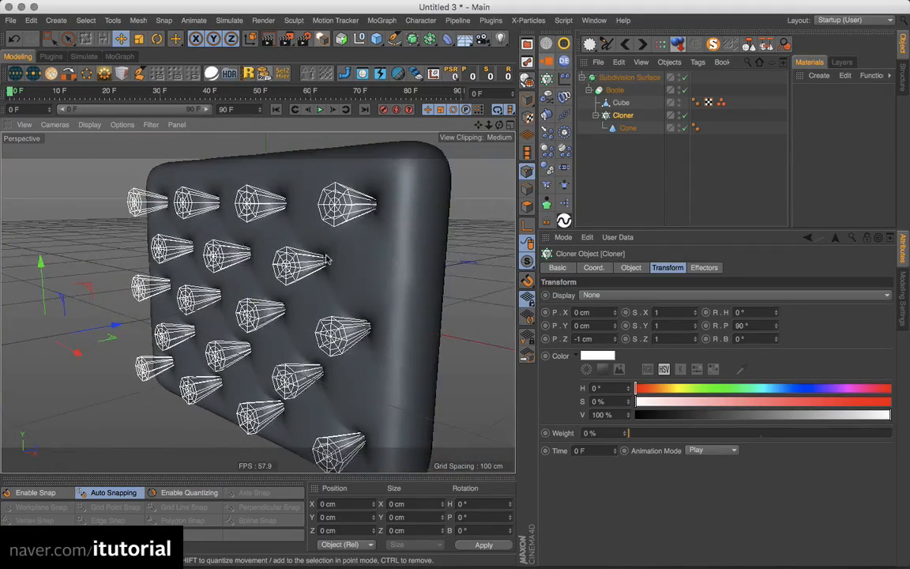
alt+drag(327, 260, 346, 256)
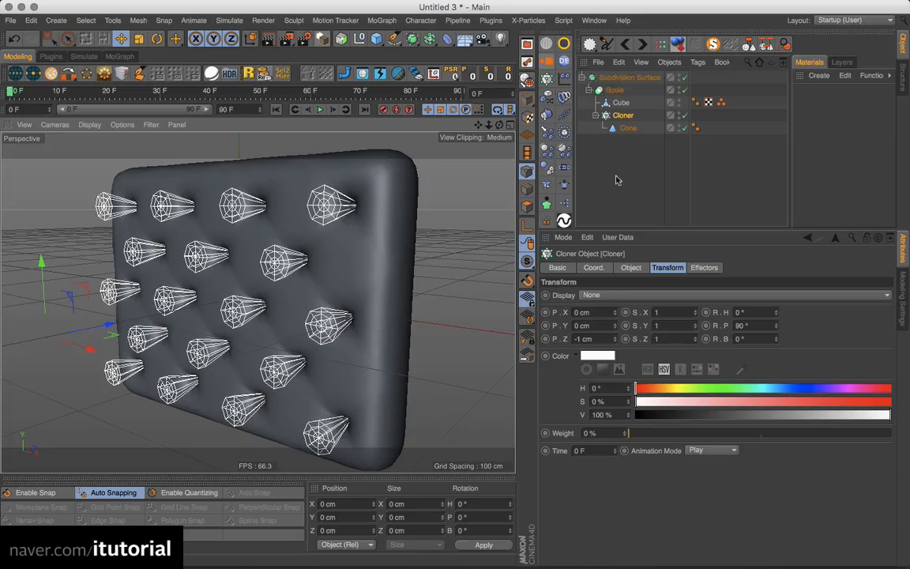
click(623, 117)
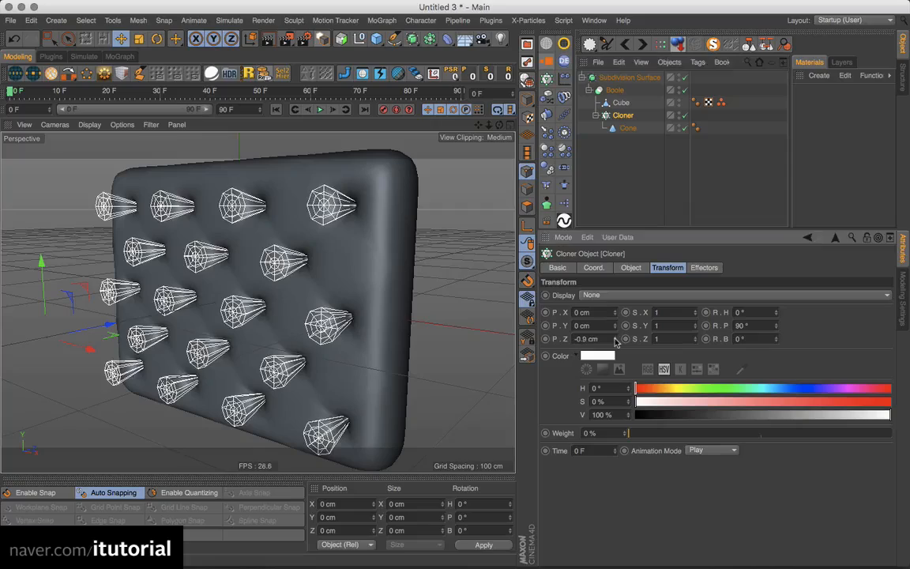
drag(616, 341, 617, 351)
alt+drag(316, 292, 341, 277)
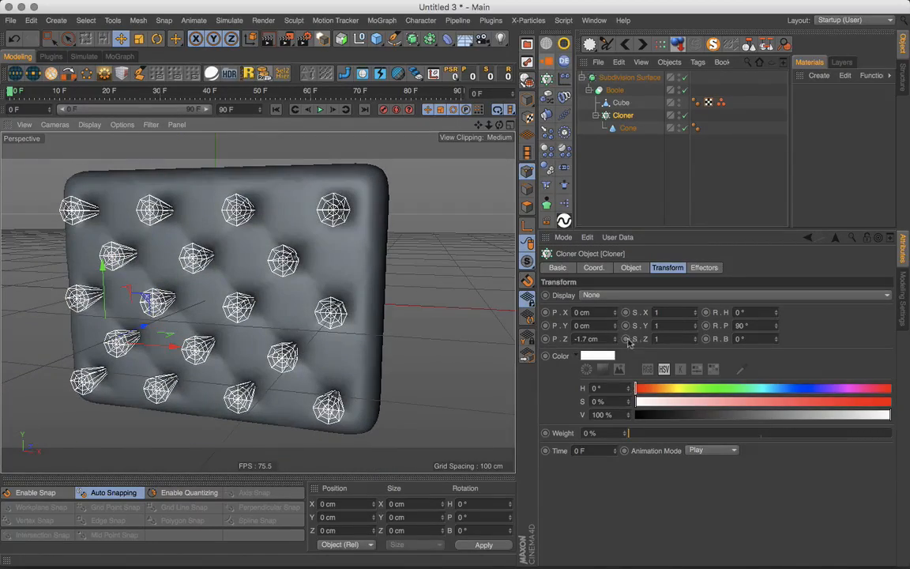
drag(616, 338, 616, 346)
Try 10 rotation segments on the Cone, then restore it to 8.
click(628, 127)
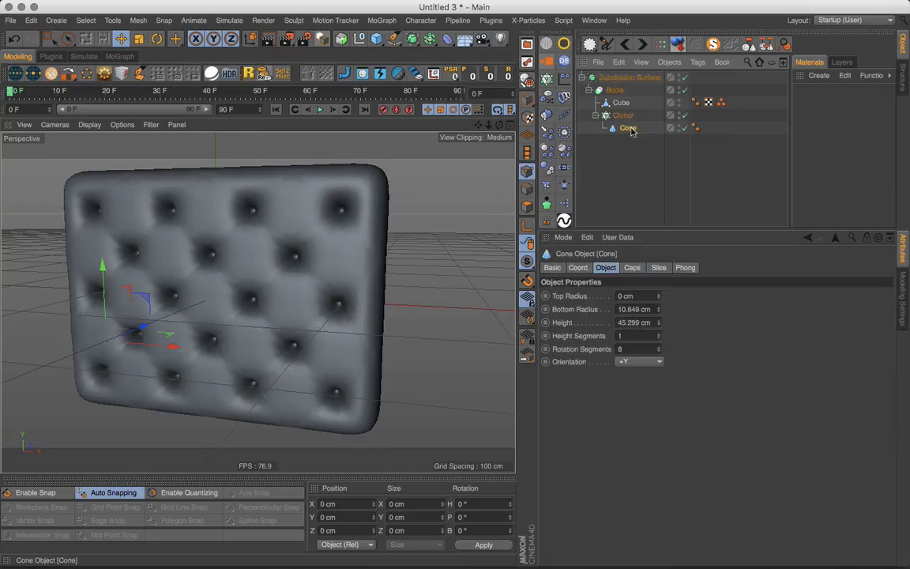
click(659, 348)
click(659, 348)
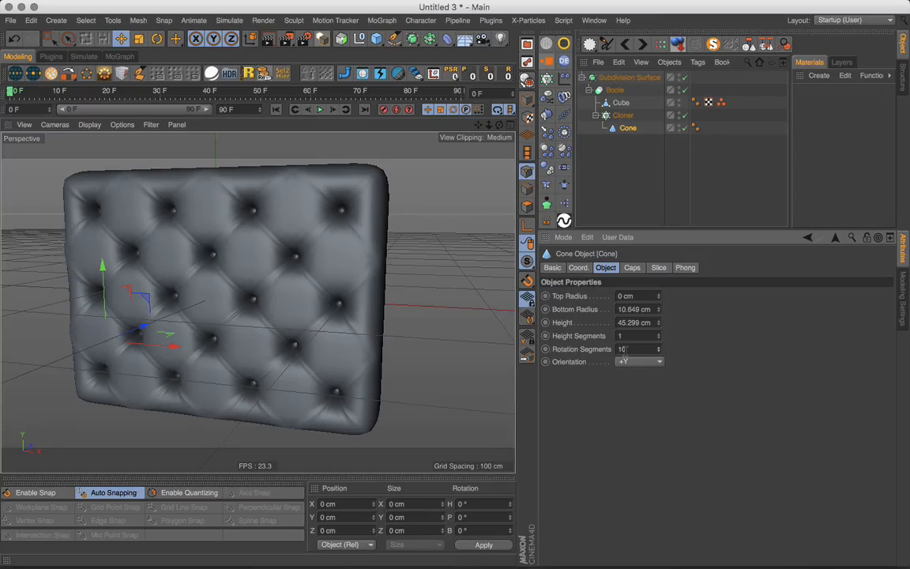
click(659, 352)
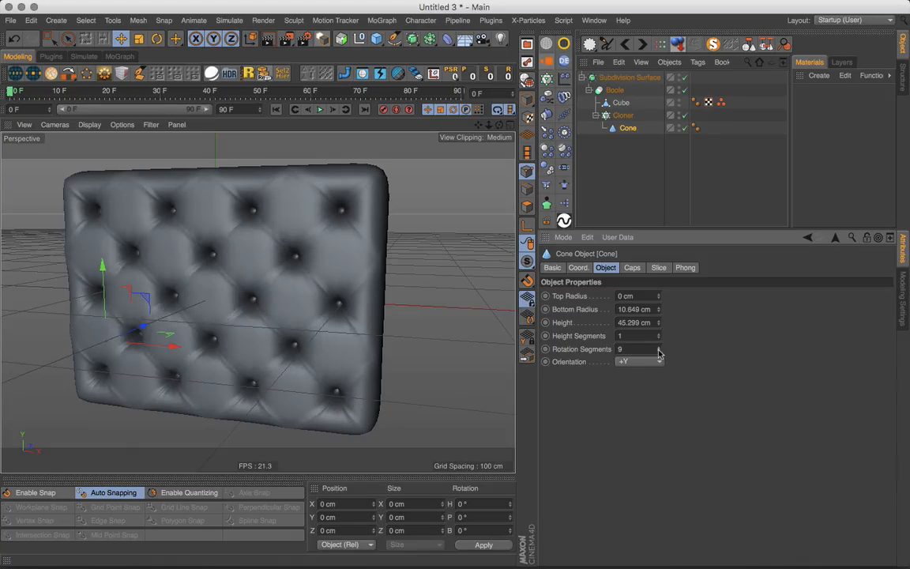
click(659, 352)
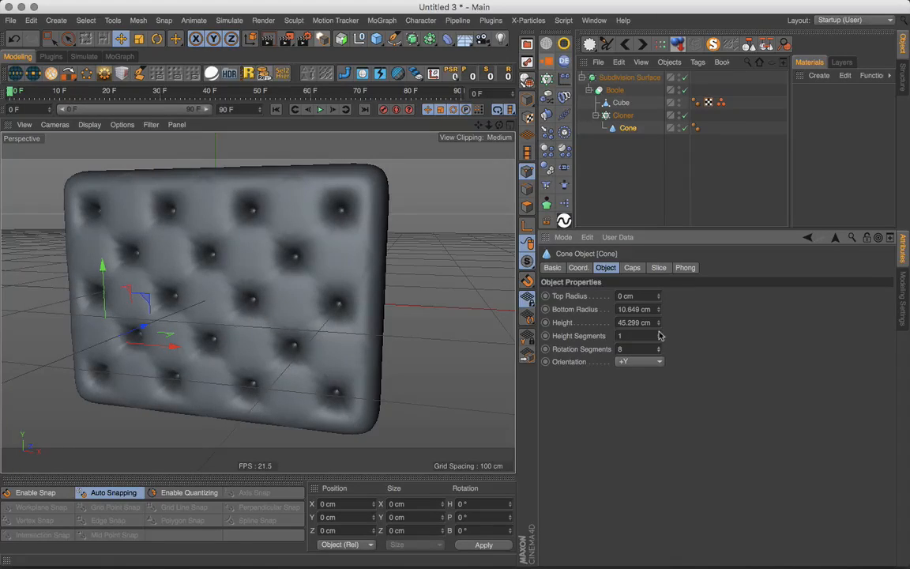
Try 3 height segments on the Cone, then restore it to 1.
click(659, 334)
click(659, 334)
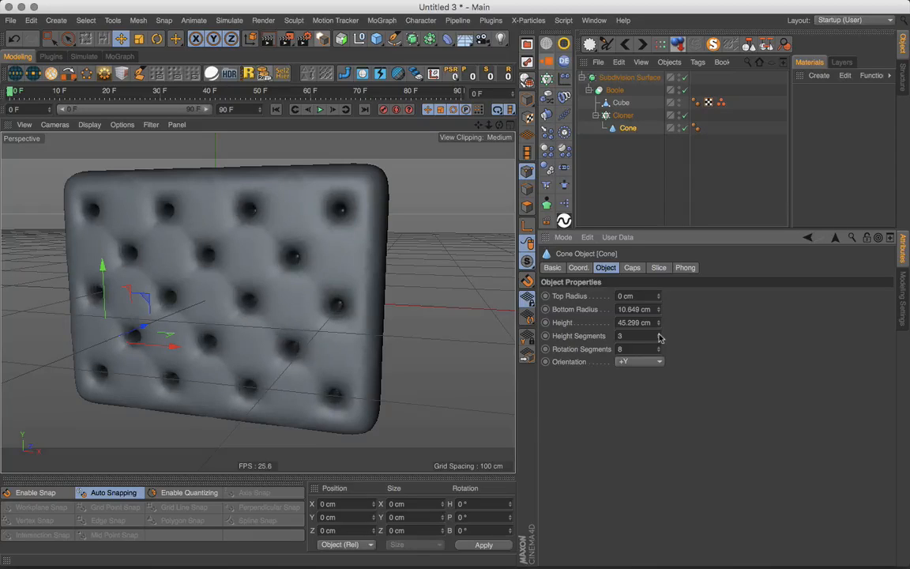
click(659, 341)
click(659, 340)
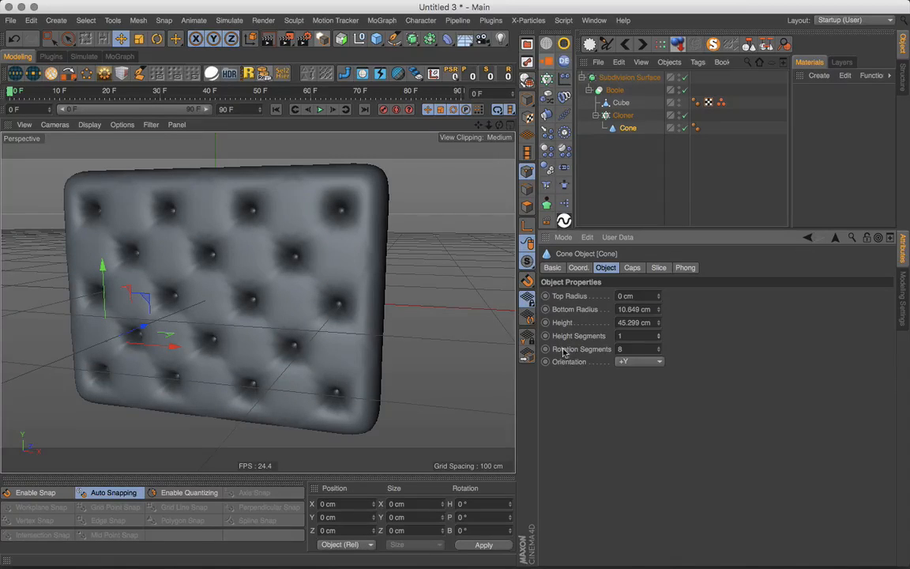
Set the Cone's rotation segments to 10 to form diagonal wrinkles between the dents.
click(660, 347)
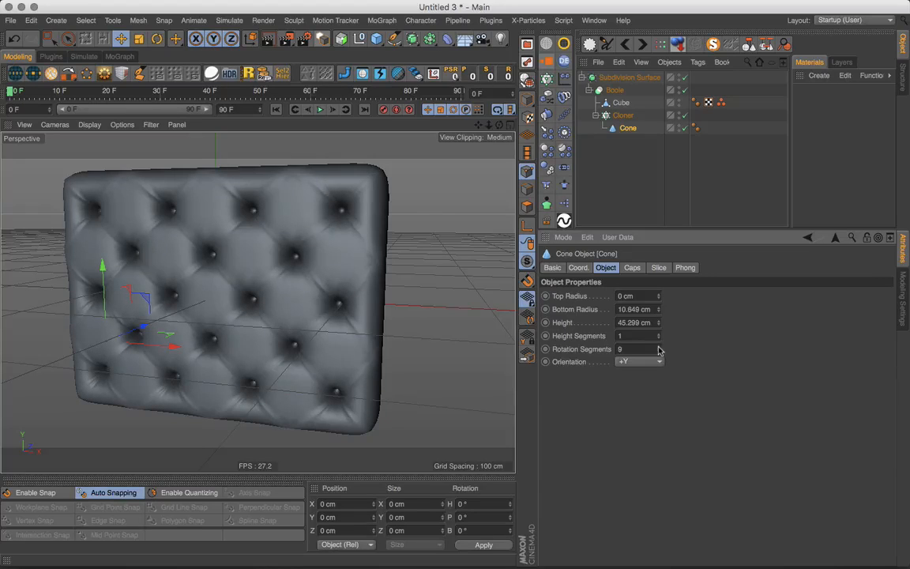
click(660, 347)
alt+drag(271, 286, 330, 251)
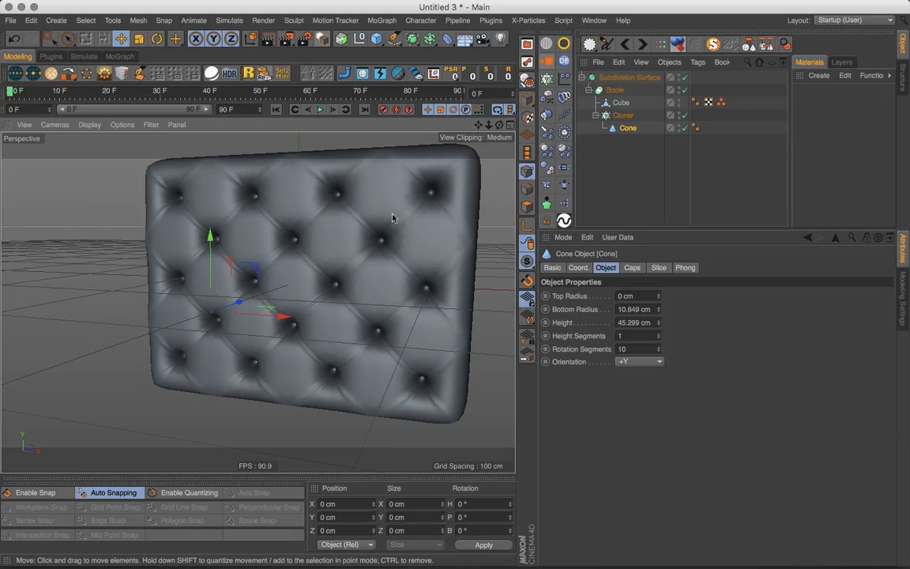
scroll(345, 201, up, 5)
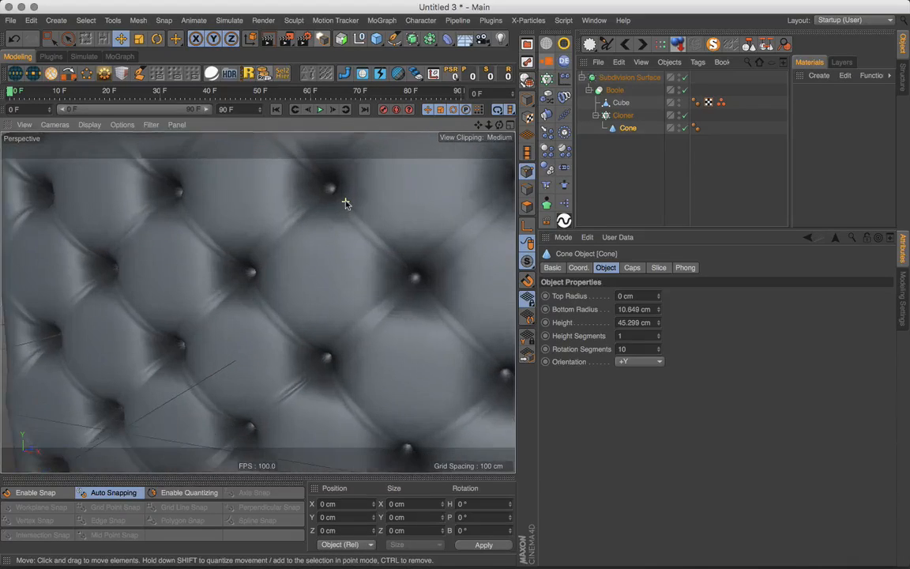
alt+middle_drag(336, 203, 335, 217)
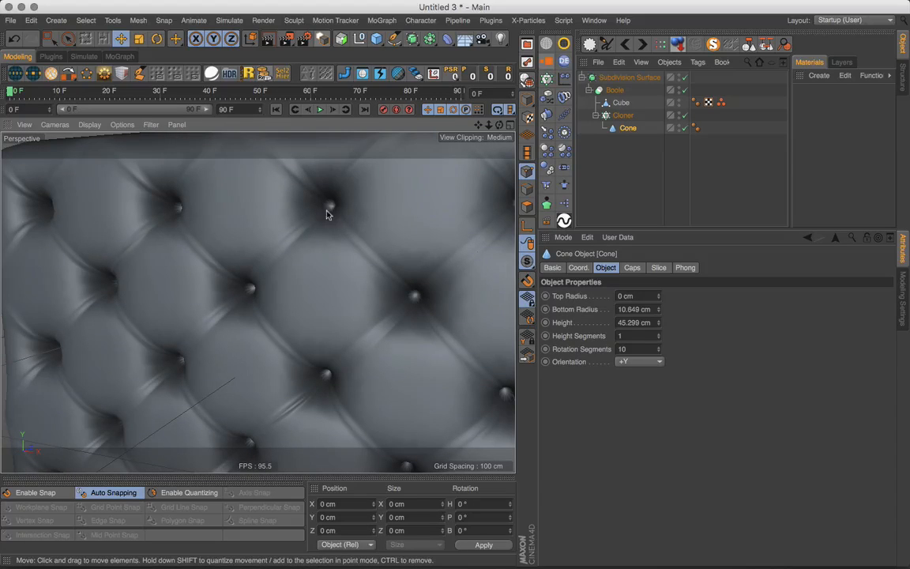
scroll(333, 239, down, 5)
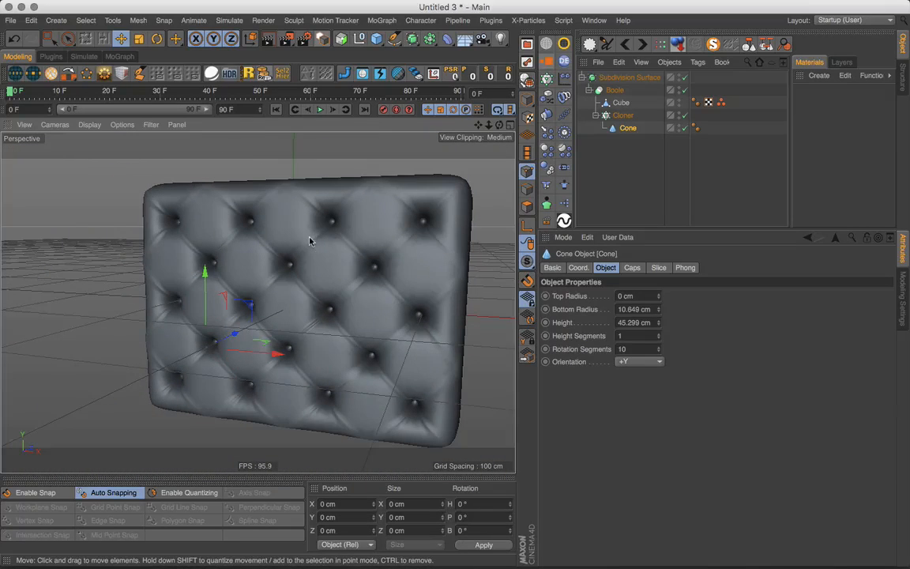
alt+drag(314, 233, 374, 195)
Add a cylinder shrunk to about 6 cm radius and 4 cm height, placed in front of the slab at about -65 cm Z.
click(376, 38)
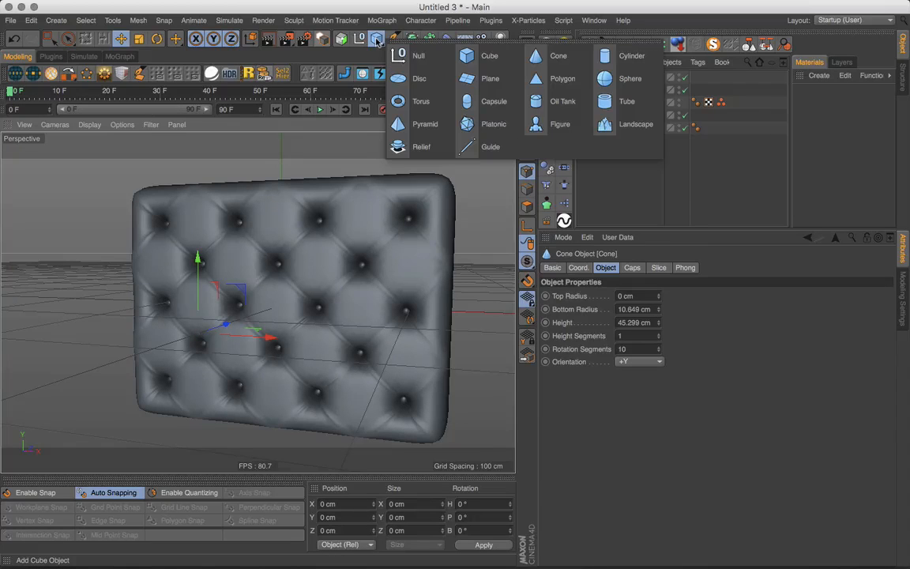
click(611, 57)
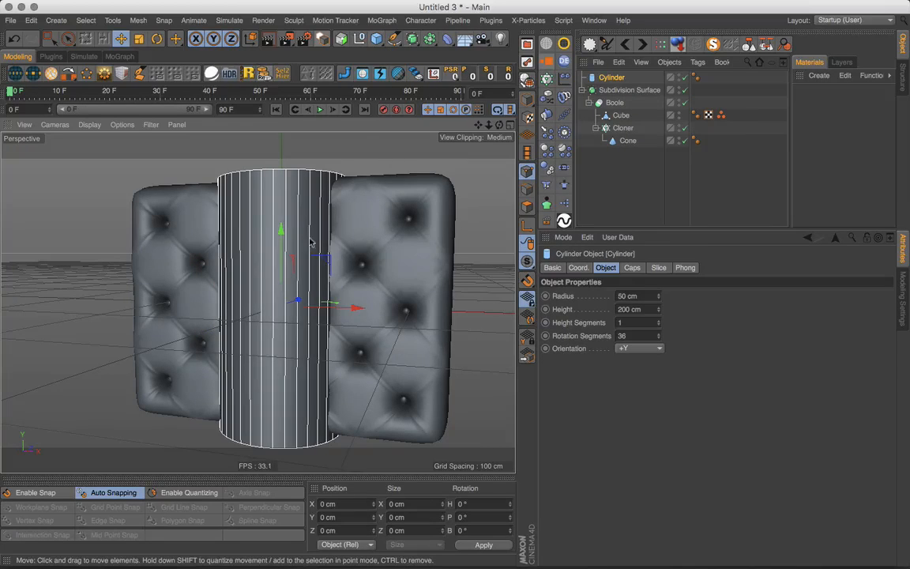
alt+drag(310, 242, 282, 303)
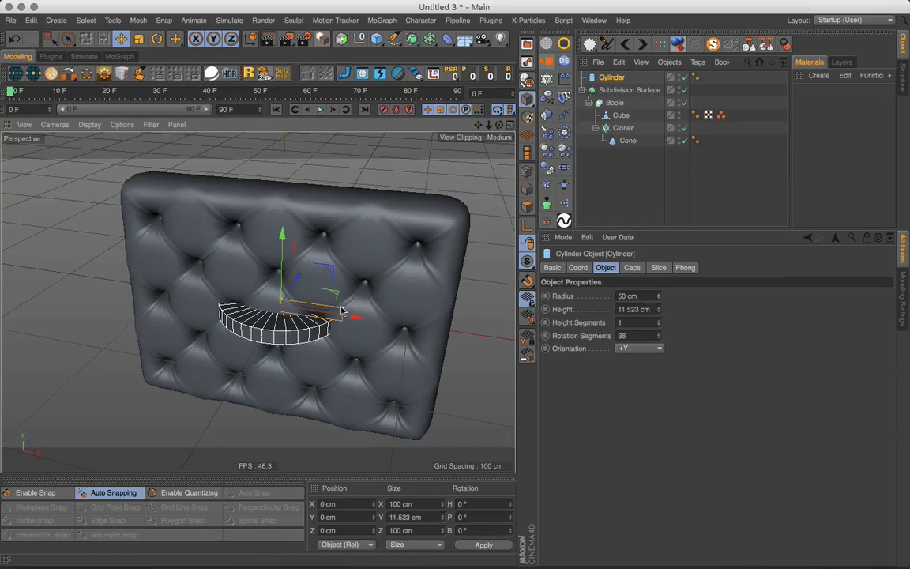
drag(342, 310, 217, 333)
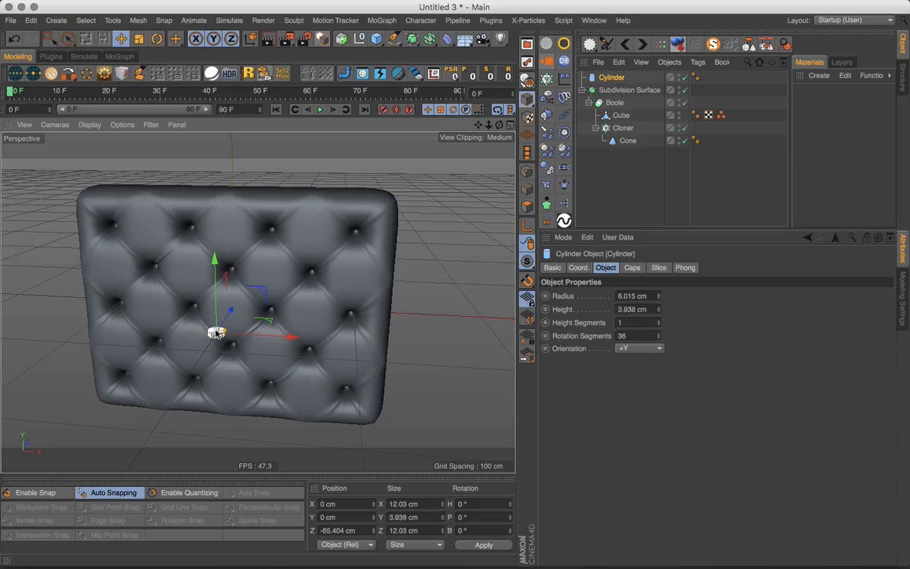
Enable the fillet on the cylinder's caps and set its radius to 1.6 cm.
scroll(216, 333, up, 10)
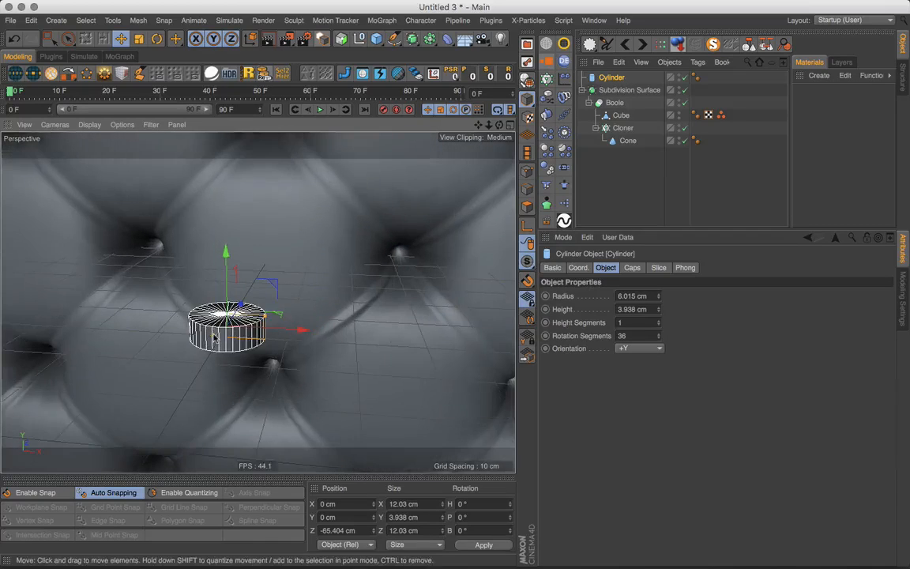
alt+drag(213, 335, 261, 330)
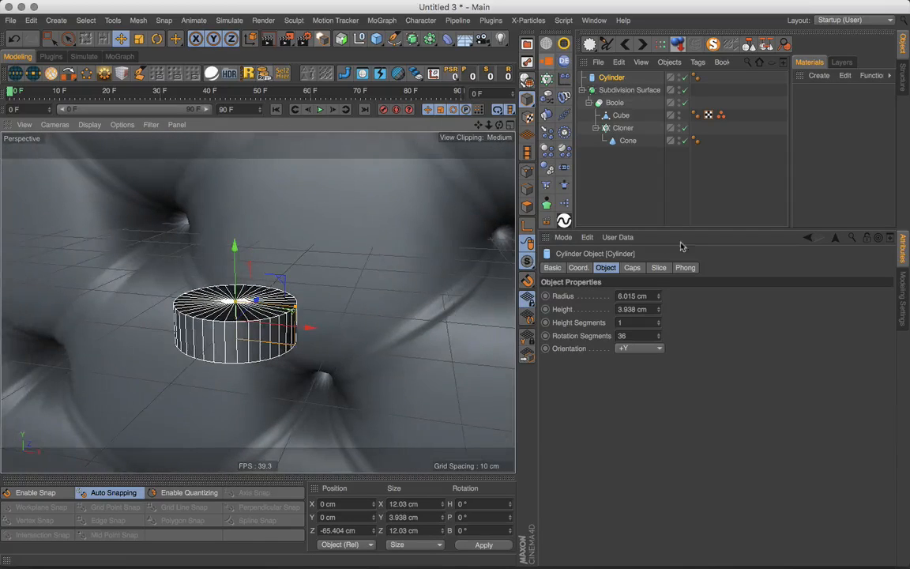
click(632, 267)
click(590, 325)
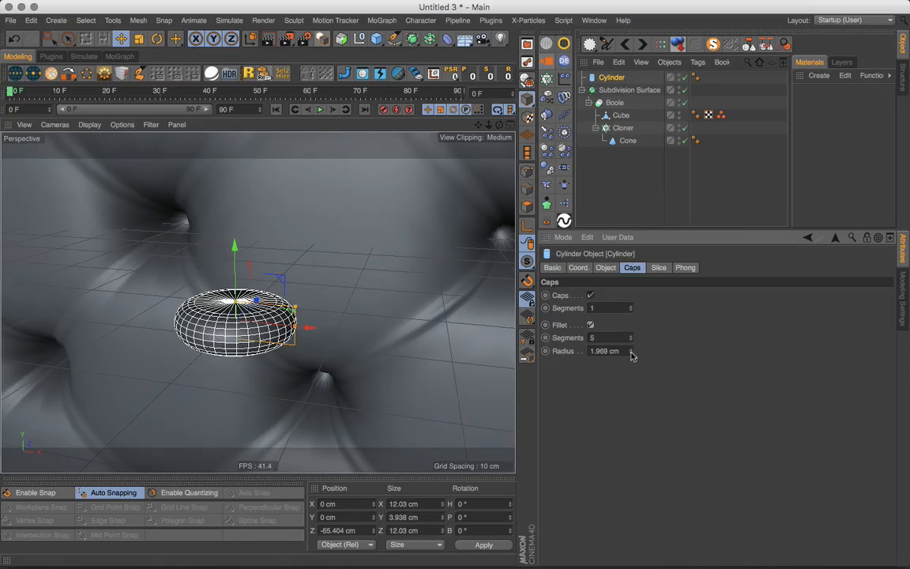
drag(631, 356, 632, 351)
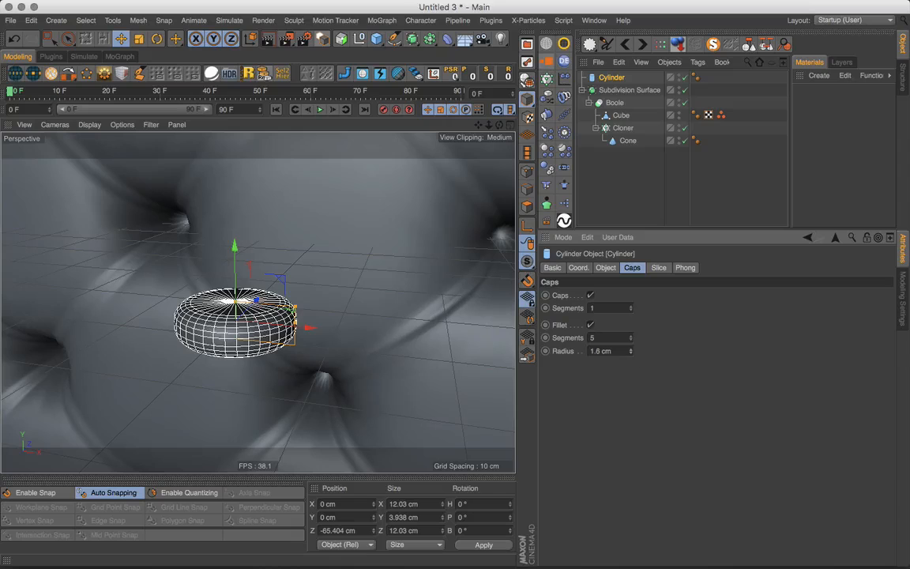
Flatten the cylinder into a button about 2.6 cm high with a 1.1 cm fillet radius.
alt+drag(324, 352, 359, 346)
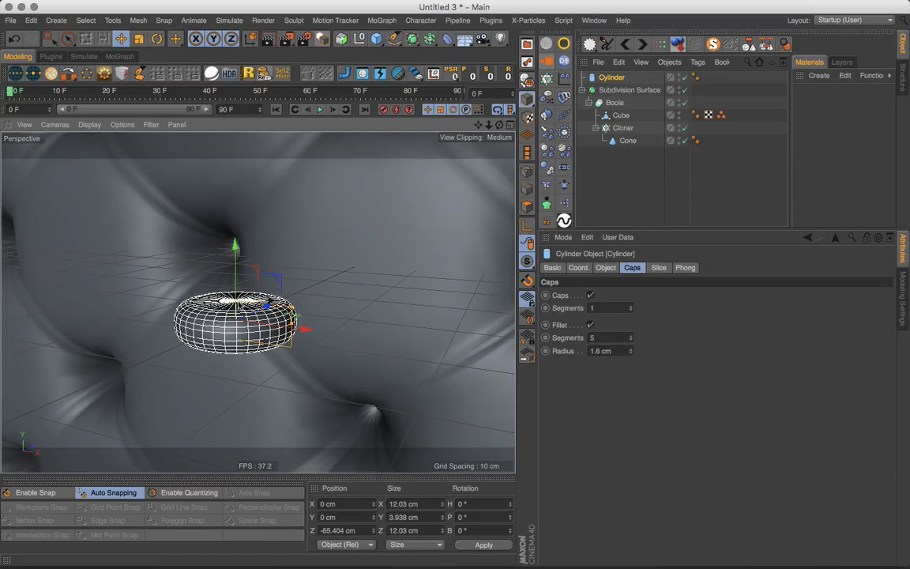
drag(214, 272, 211, 274)
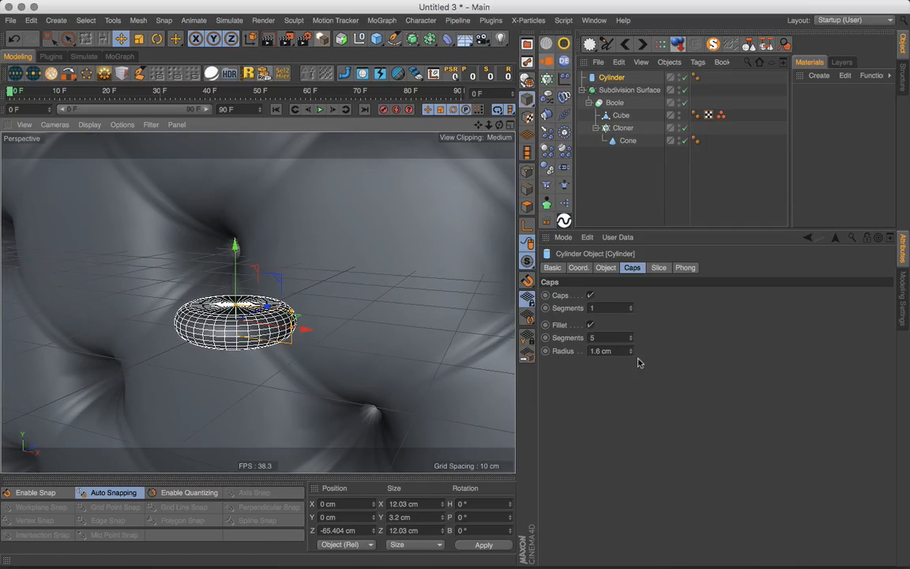
drag(631, 352, 631, 356)
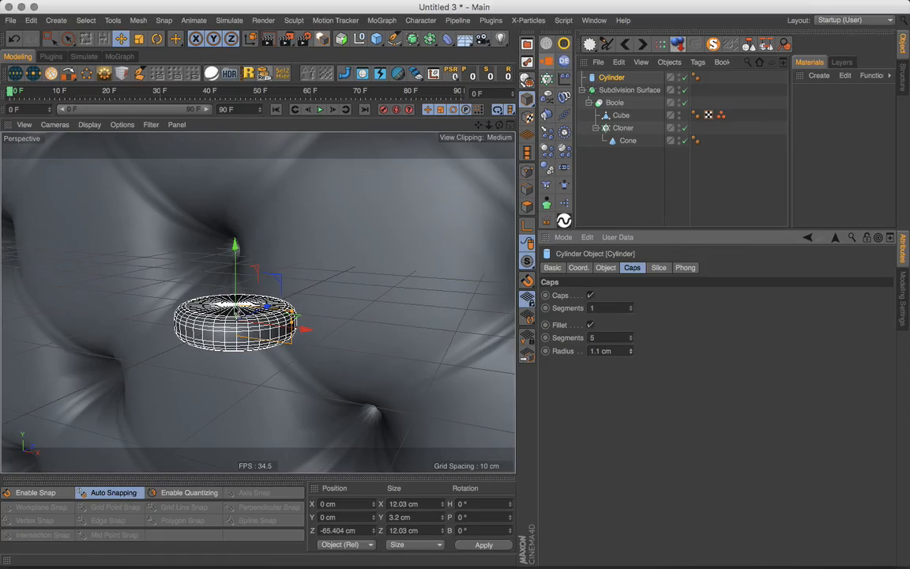
drag(212, 275, 212, 281)
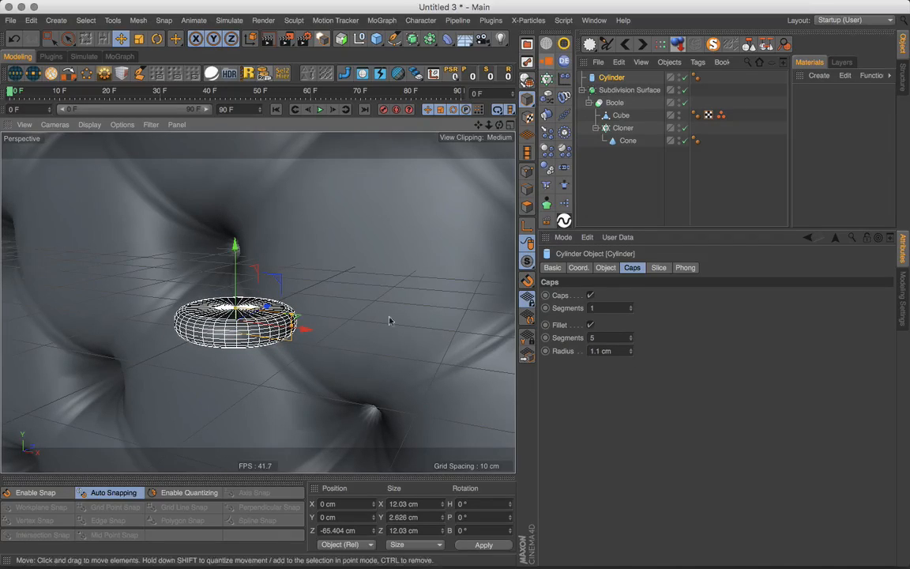
Hide the wireframe outline of the selected button cylinder and deselect it to check its rounded shape.
click(545, 45)
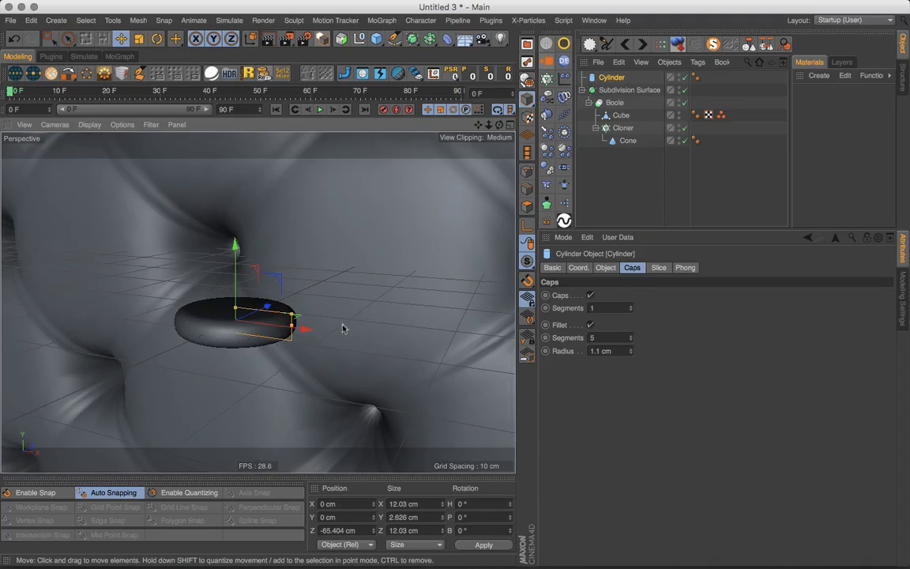
alt+drag(343, 327, 249, 343)
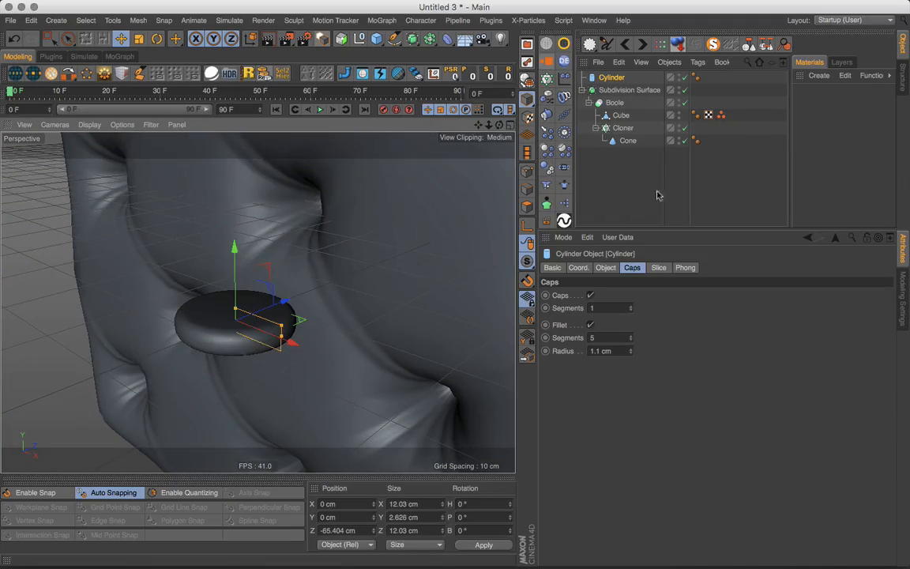
click(620, 179)
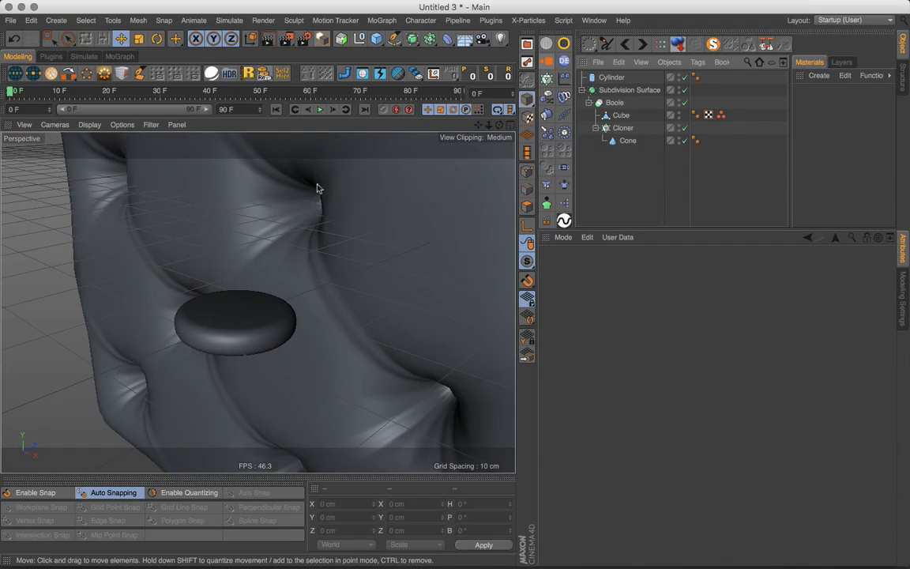
Duplicate the cone cloner outside the subdivision surface, and replace the copy's cone with the button cylinder.
scroll(316, 240, down, 8)
alt+drag(314, 238, 339, 198)
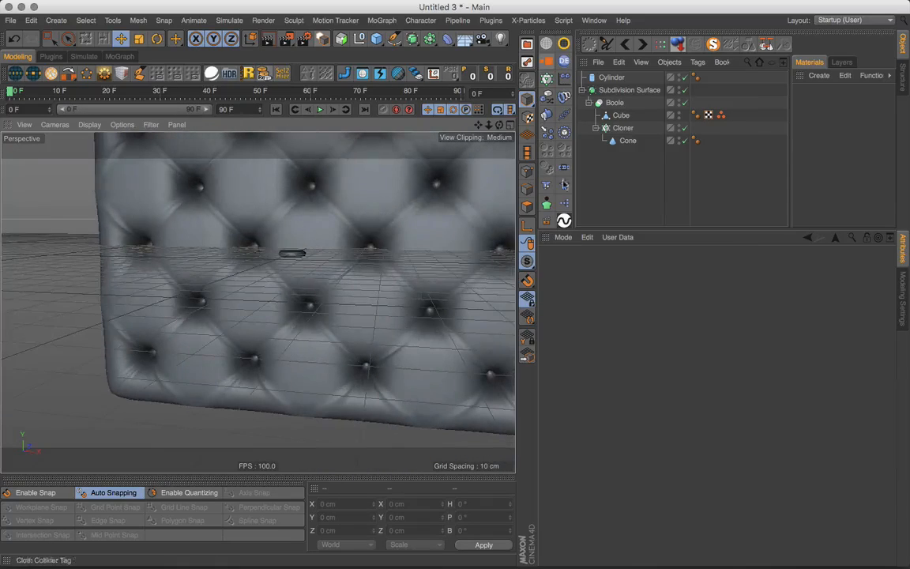
click(624, 130)
ctrl+drag(626, 132, 638, 171)
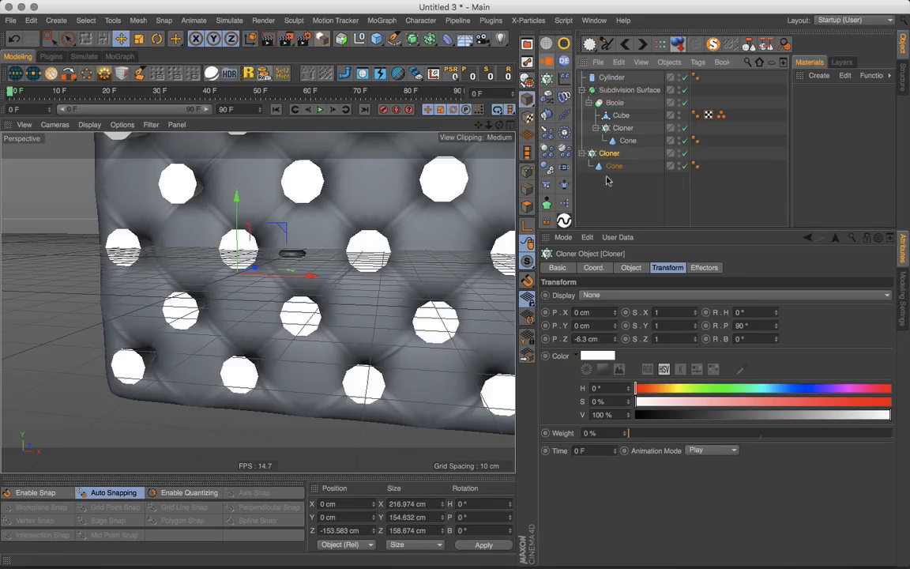
click(613, 171)
key(Delete)
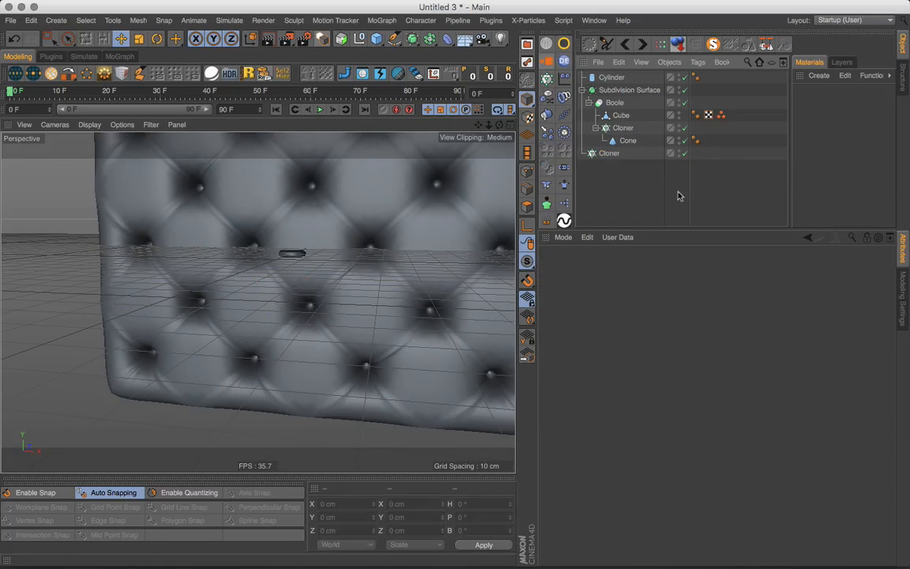
drag(615, 78, 609, 154)
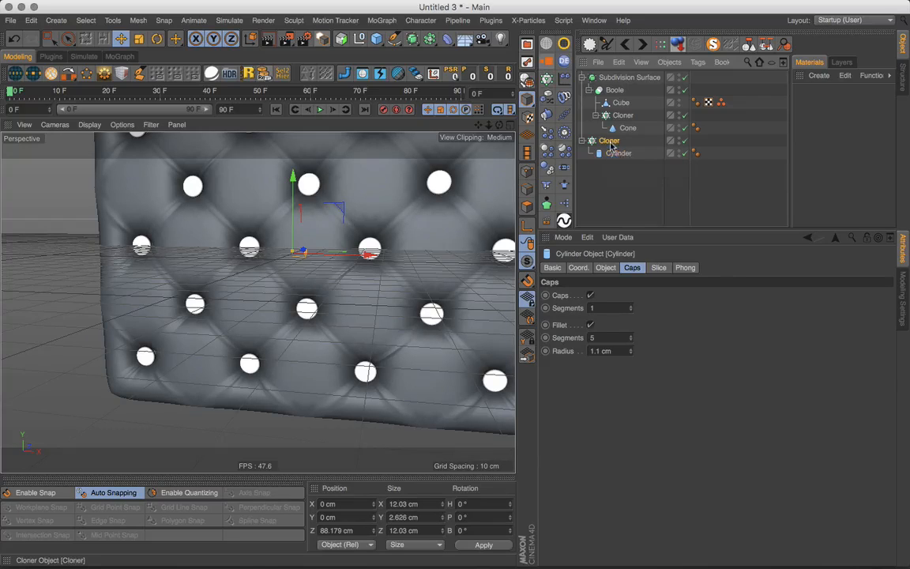
Scale the button cylinder down uniformly to about 6.9 cm wide and 1.5 cm high.
click(138, 38)
alt+drag(285, 209, 312, 208)
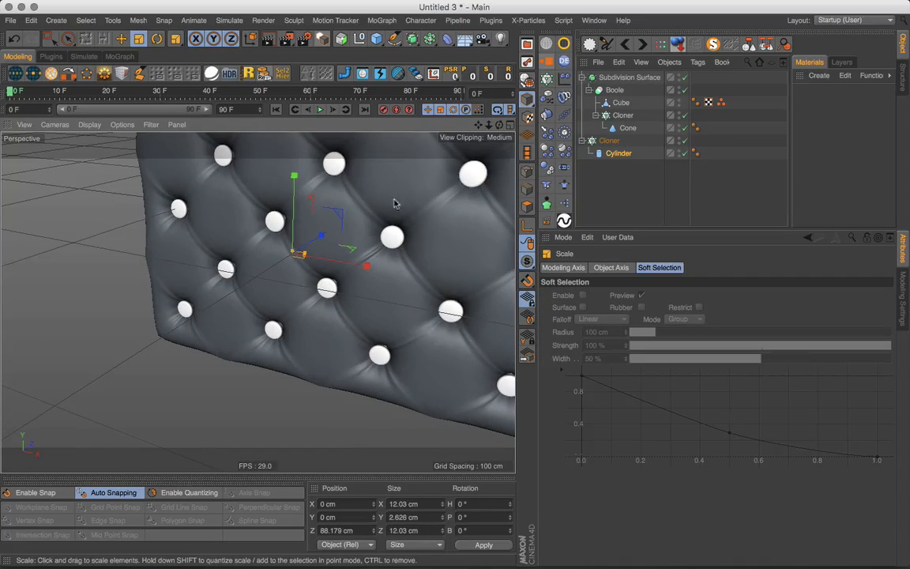
drag(395, 203, 278, 279)
drag(369, 260, 251, 292)
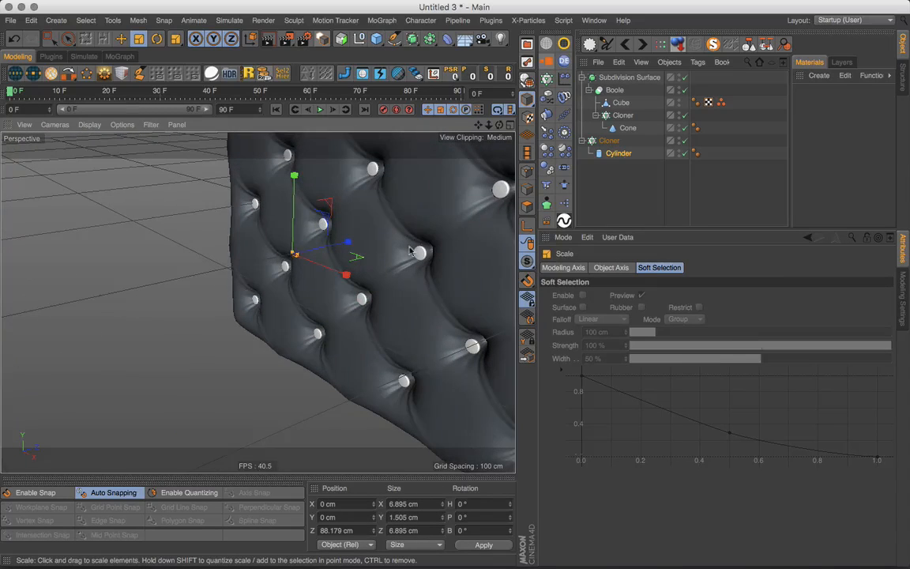
alt+drag(409, 251, 348, 256)
Sink the cloned buttons into the dents by setting the button cloner's transform P.Z to -17.4 cm.
click(609, 140)
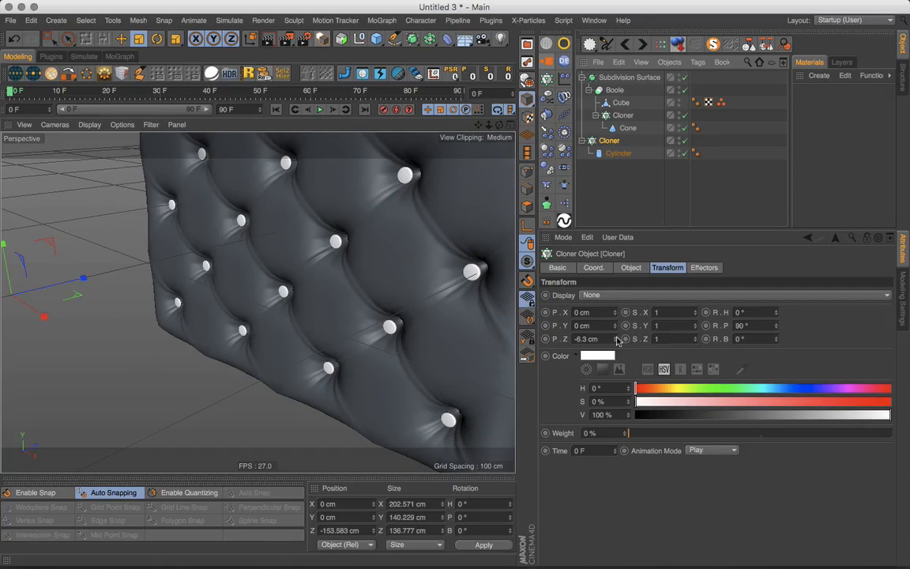
drag(618, 340, 617, 350)
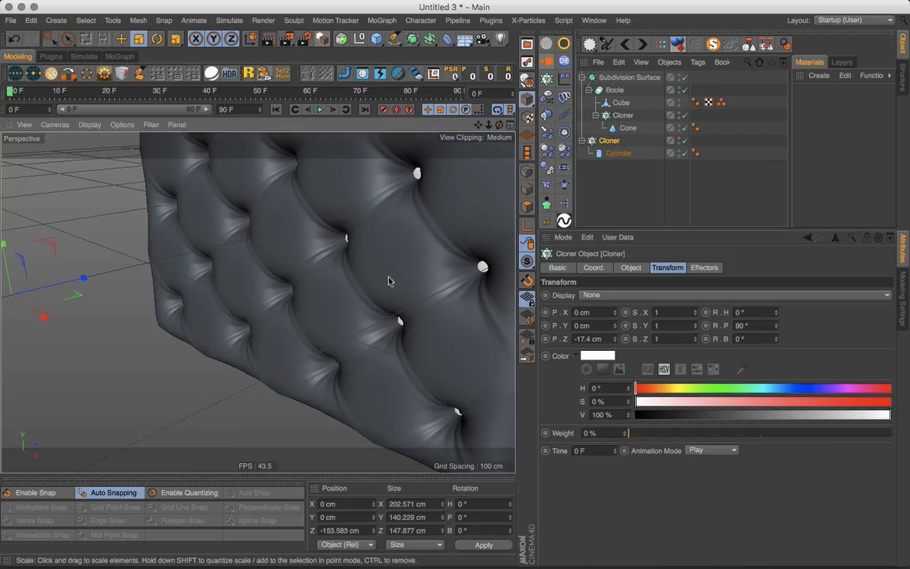
Set the button cloner's colour to the grey-blue sampled from the tufted surface.
alt+drag(390, 282, 286, 247)
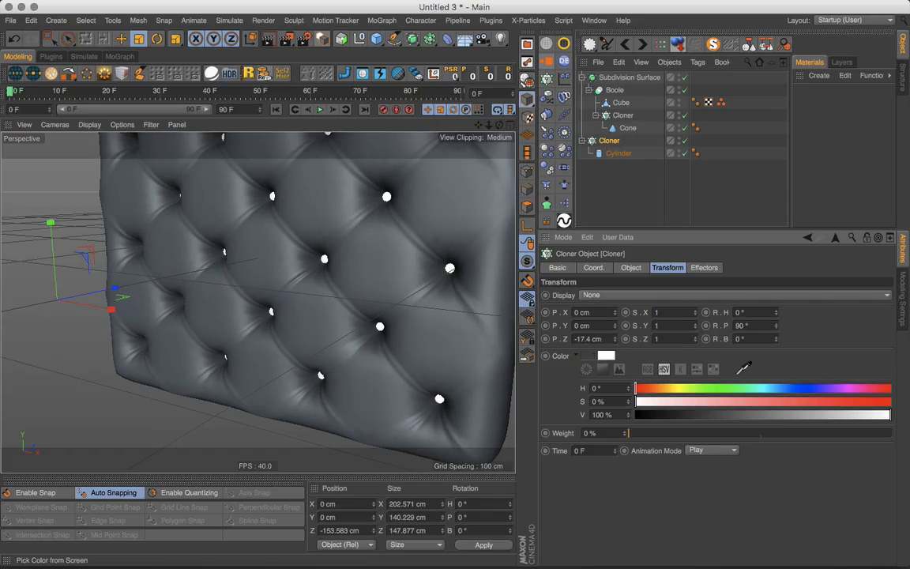
click(743, 368)
click(427, 238)
scroll(387, 218, up, 3)
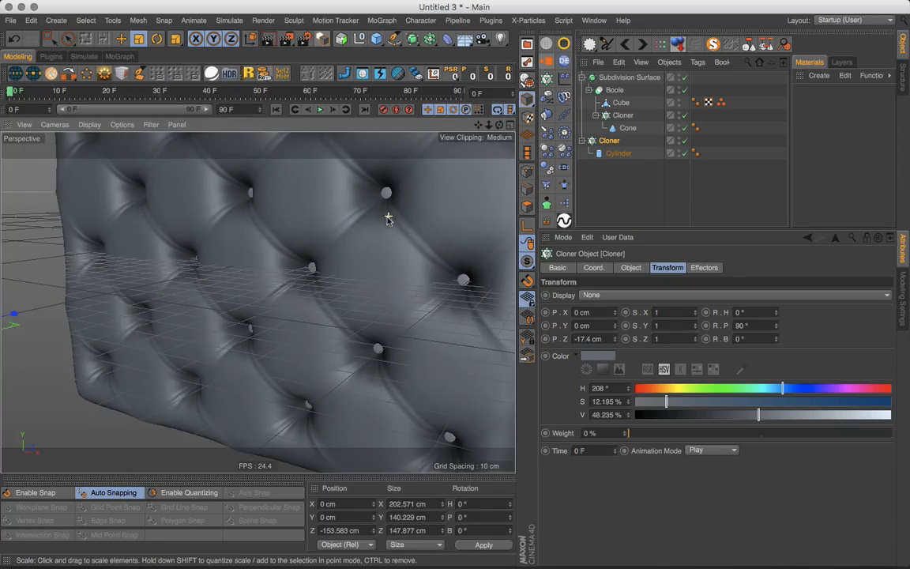
alt+drag(387, 217, 392, 238)
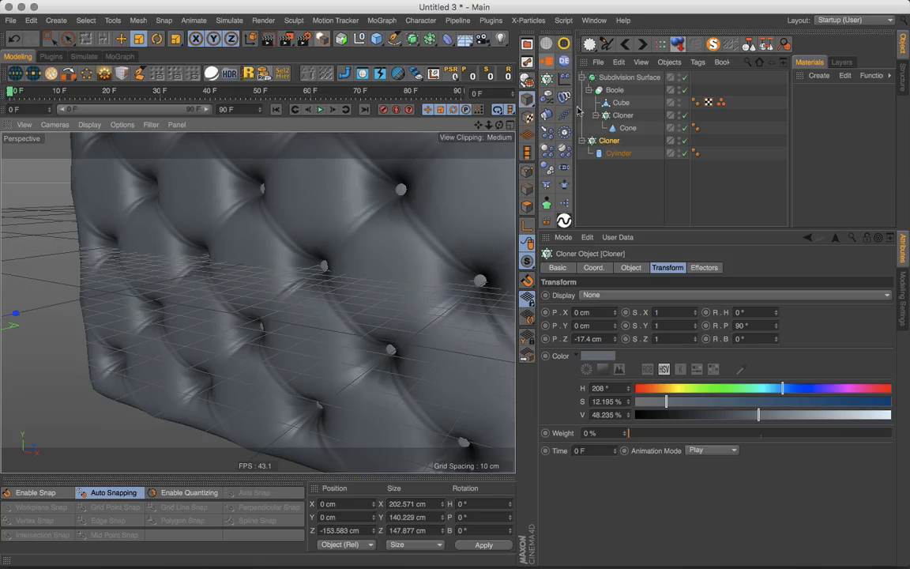
Collapse the object hierarchy and group the Subdivision Surface and the button cloner under one null.
click(582, 78)
click(584, 90)
click(585, 90)
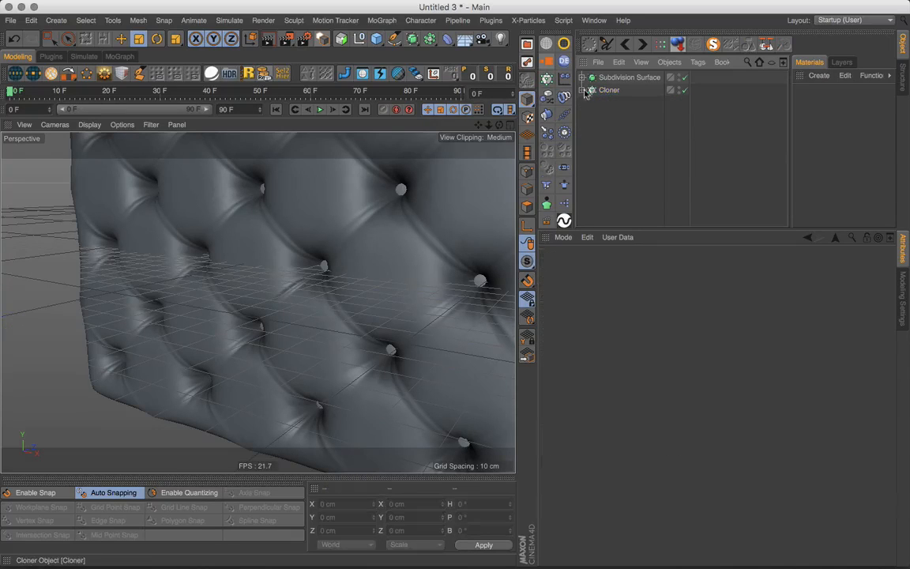
click(628, 78)
shift+click(608, 90)
key(alt+g)
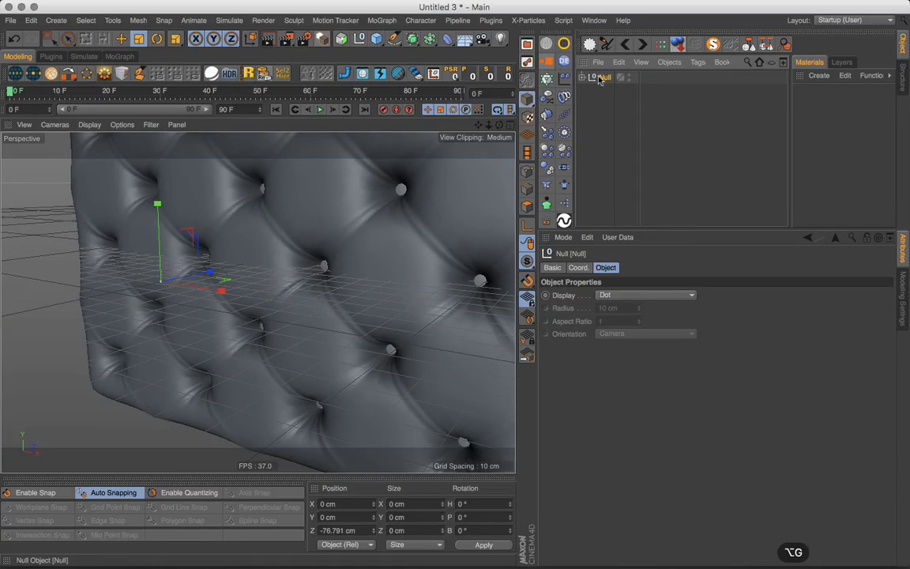
Raise the null group to Y 98.824 cm so the tufted slab rests on the floor grid.
click(679, 45)
scroll(358, 237, down, 10)
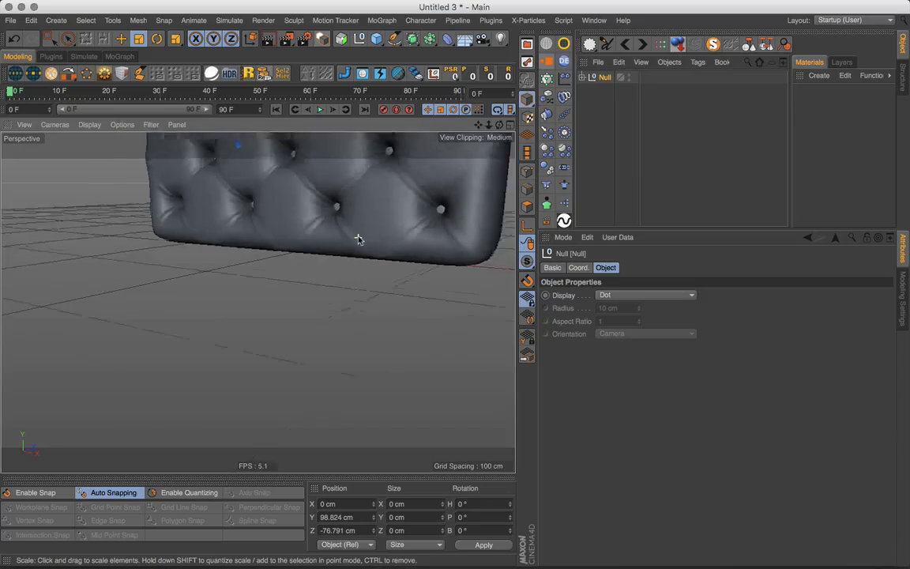
scroll(350, 252, up, 5)
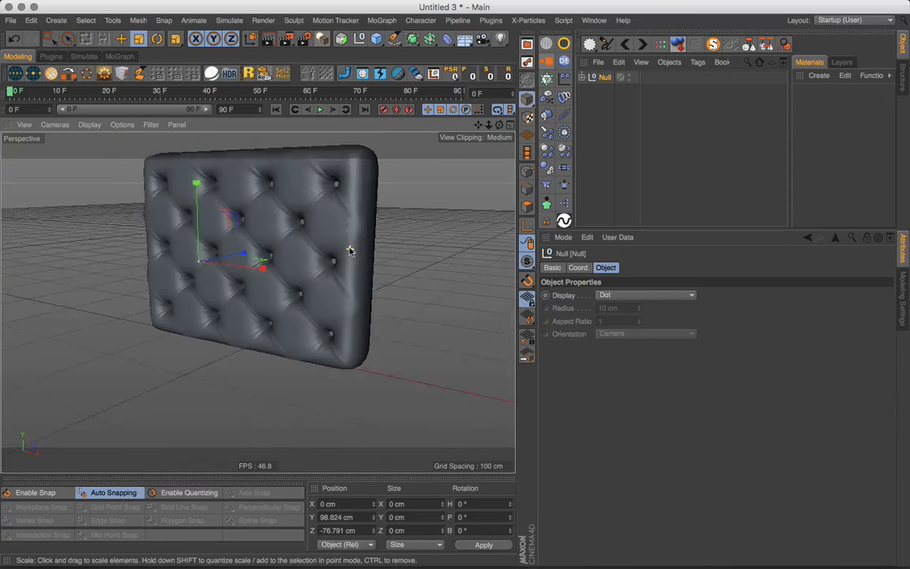
alt+drag(276, 251, 314, 227)
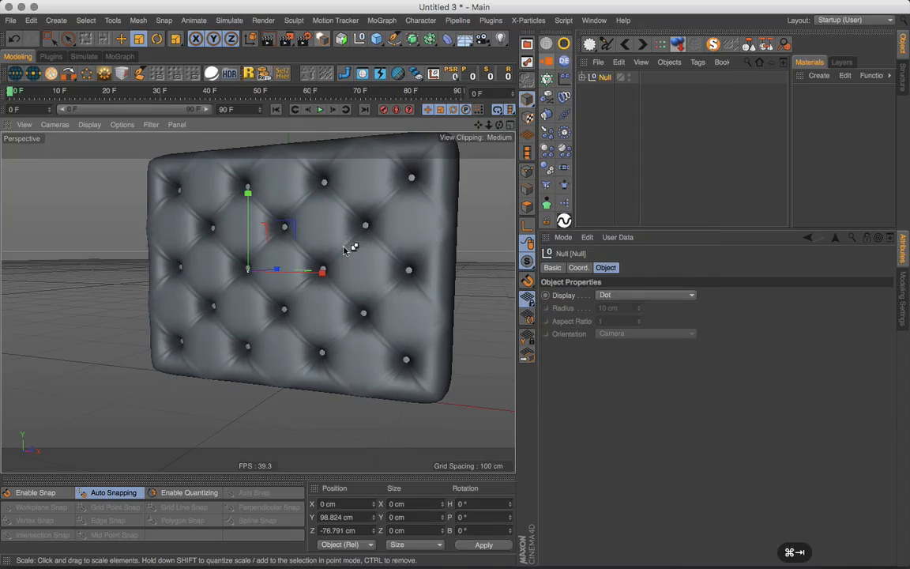
Compare the slab with the reference sofa photo img2.jpg and render the perspective view.
key(super+Tab)
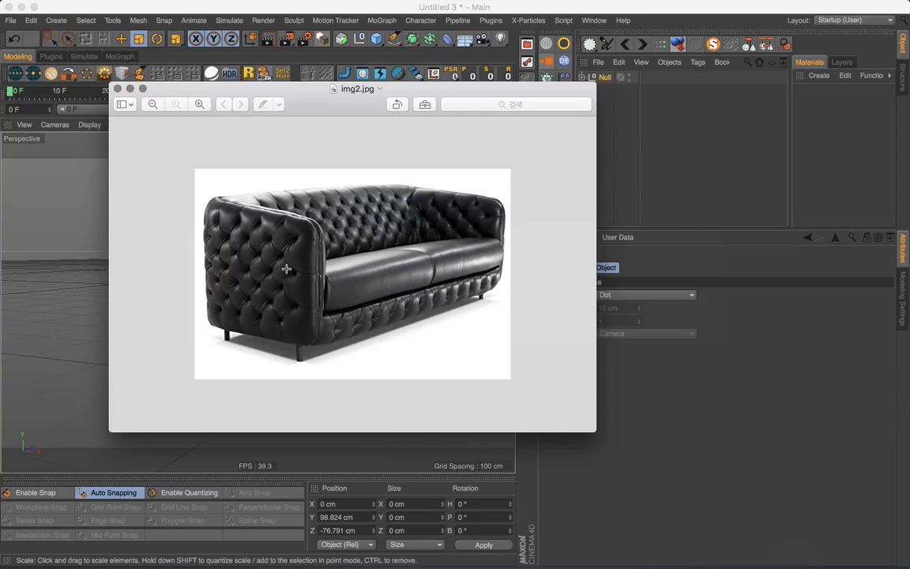
click(640, 167)
click(618, 152)
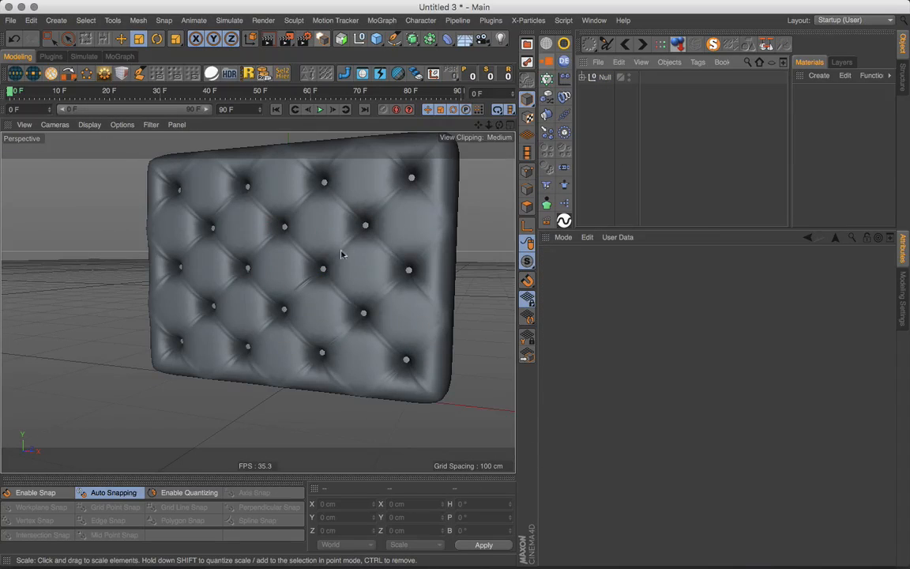
alt+drag(341, 254, 305, 263)
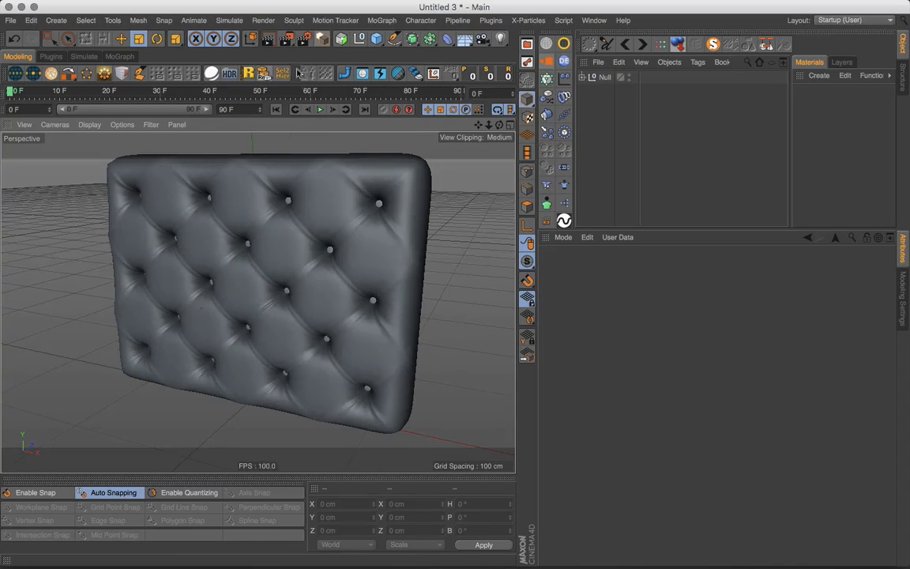
click(251, 40)
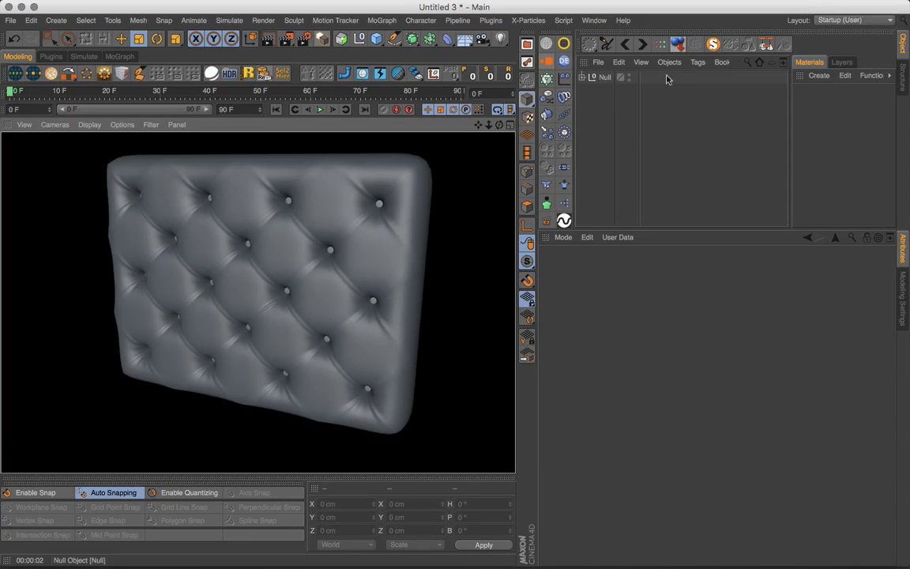
Expand the null's hierarchy, disable the Subdivision Surface and show Gouraud Shading (Lines) to inspect the base mesh.
click(582, 77)
click(589, 103)
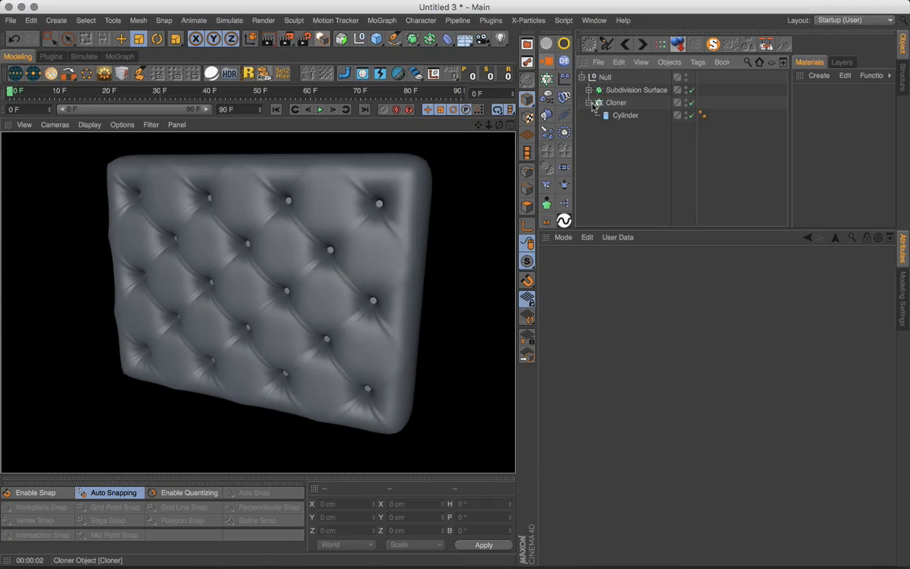
click(588, 90)
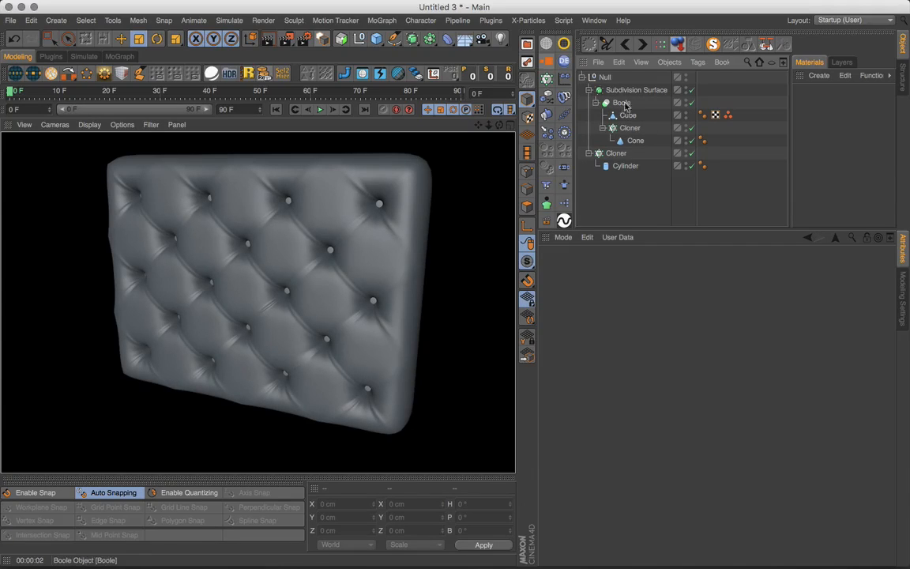
click(691, 90)
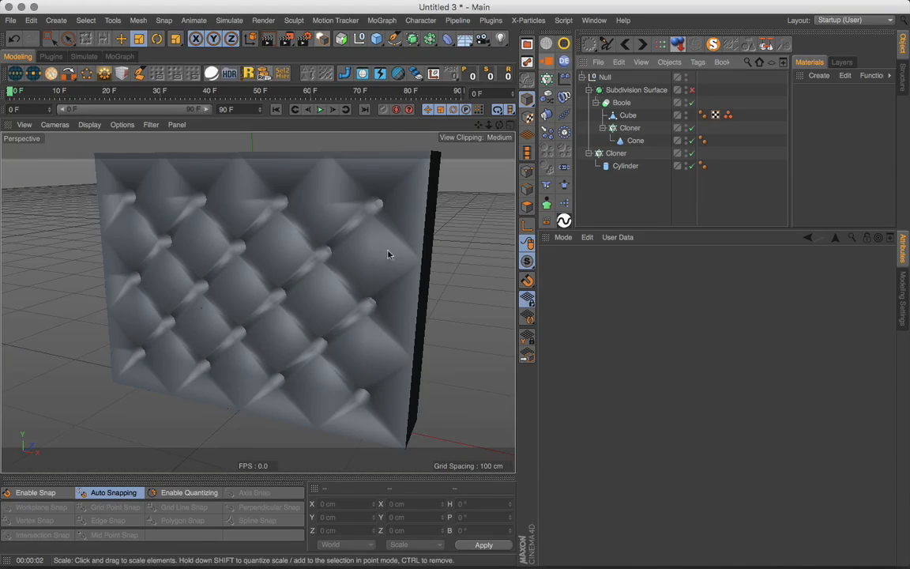
click(90, 124)
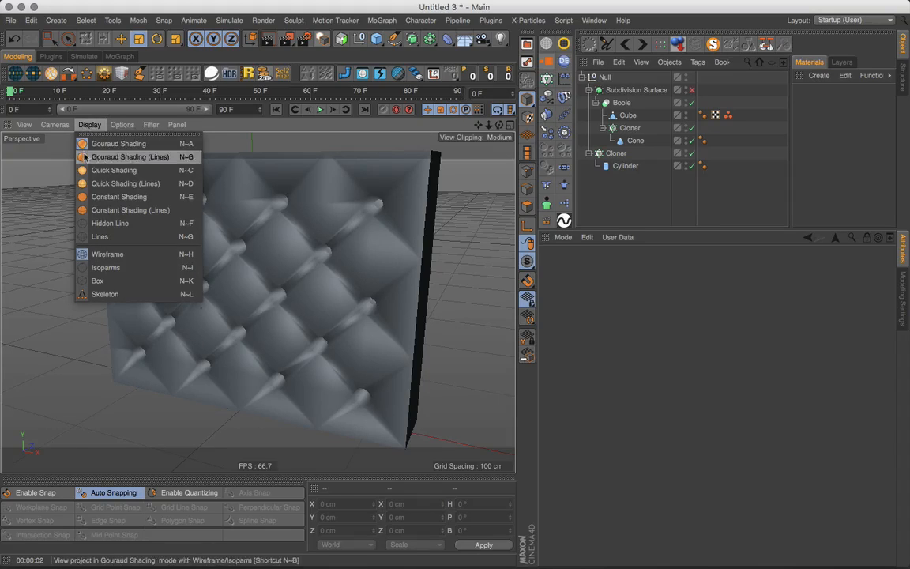
click(111, 153)
alt+drag(345, 259, 314, 251)
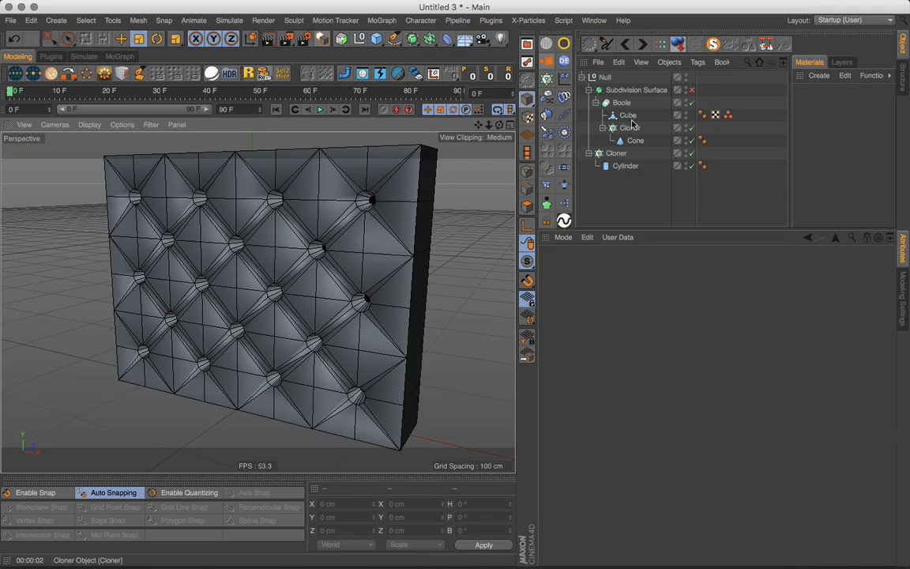
Collapse the Boole and re-enable the Subdivision Surface to examine the smoothed mesh and its subdivision settings.
click(596, 102)
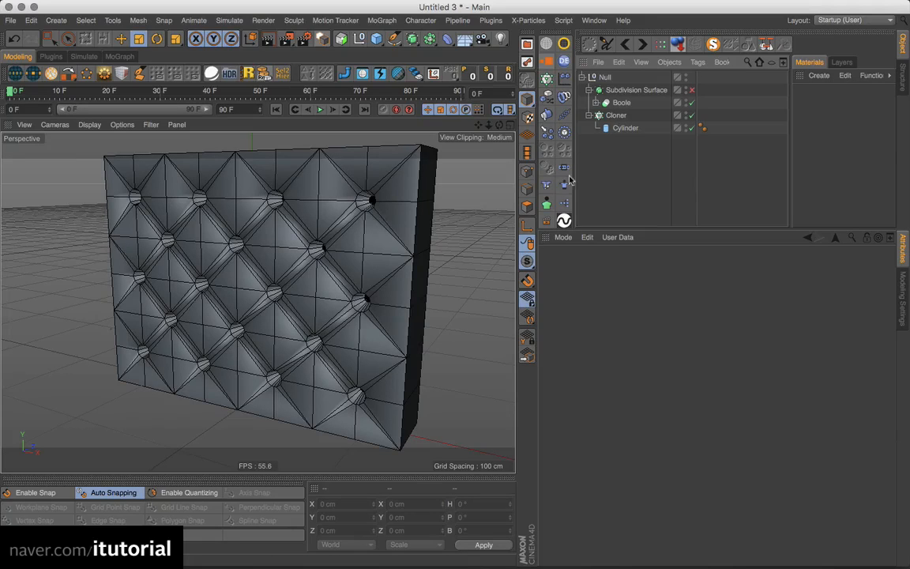
click(621, 102)
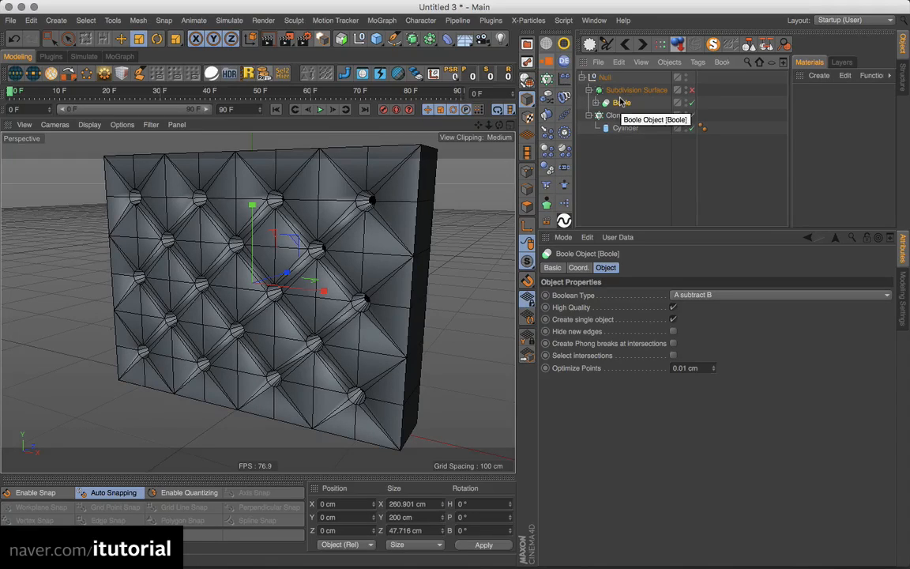
click(690, 91)
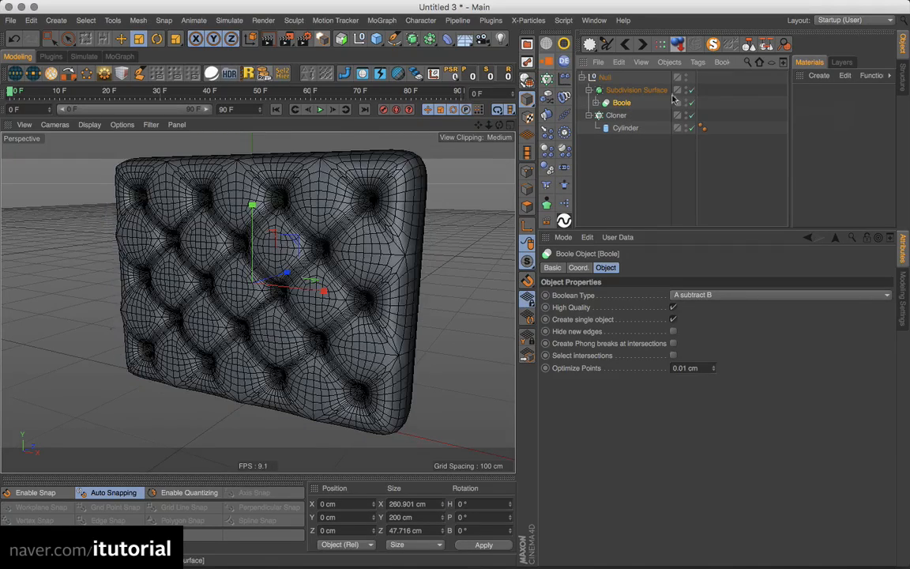
click(618, 91)
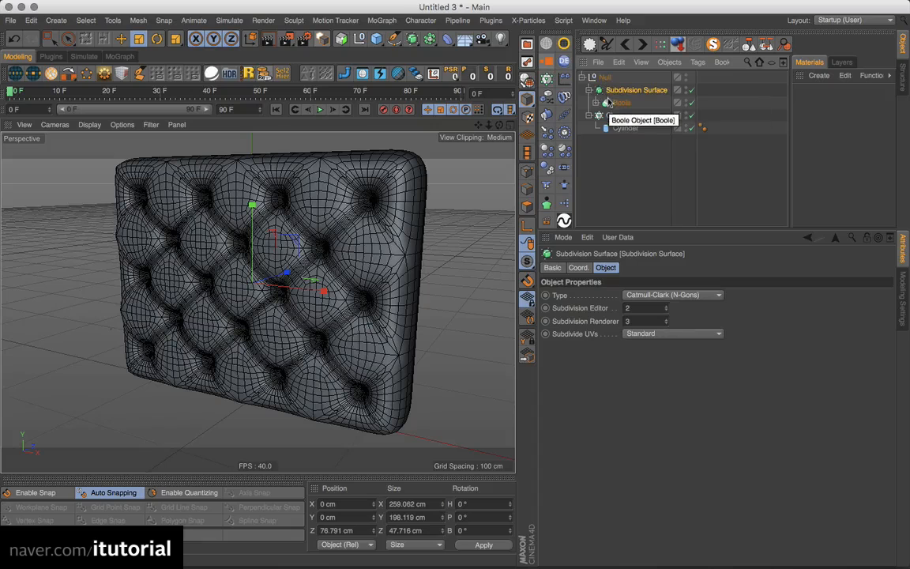
Return the viewport to plain Gouraud Shading and compare the slab's dents and wrinkles with the reference photo img2.jpg.
scroll(304, 226, up, 2)
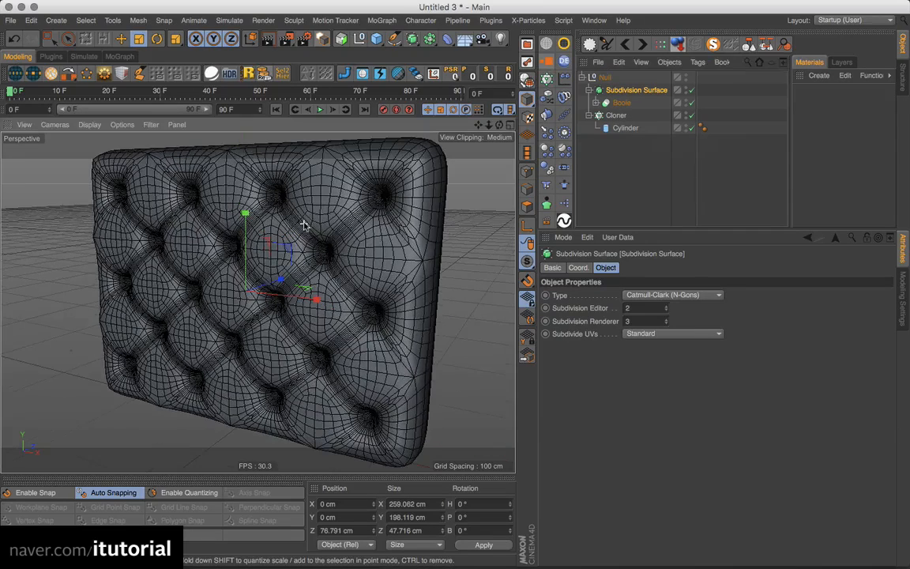
alt+middle_drag(304, 224, 285, 251)
click(89, 125)
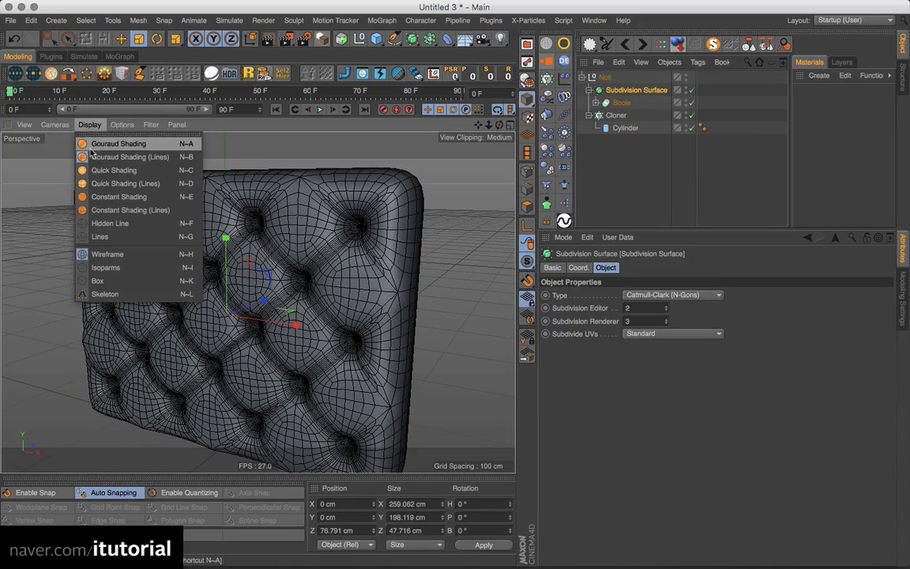
click(90, 146)
alt+drag(333, 260, 304, 249)
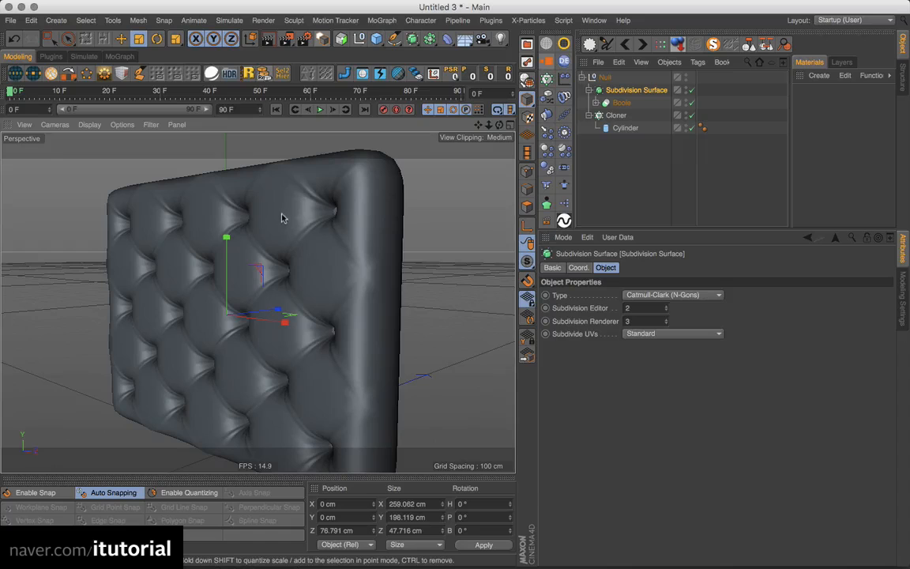
mouse_move(277, 216)
alt+mouse_down()
mouse_move(264, 228)
mouse_move(278, 225)
alt+mouse_up()
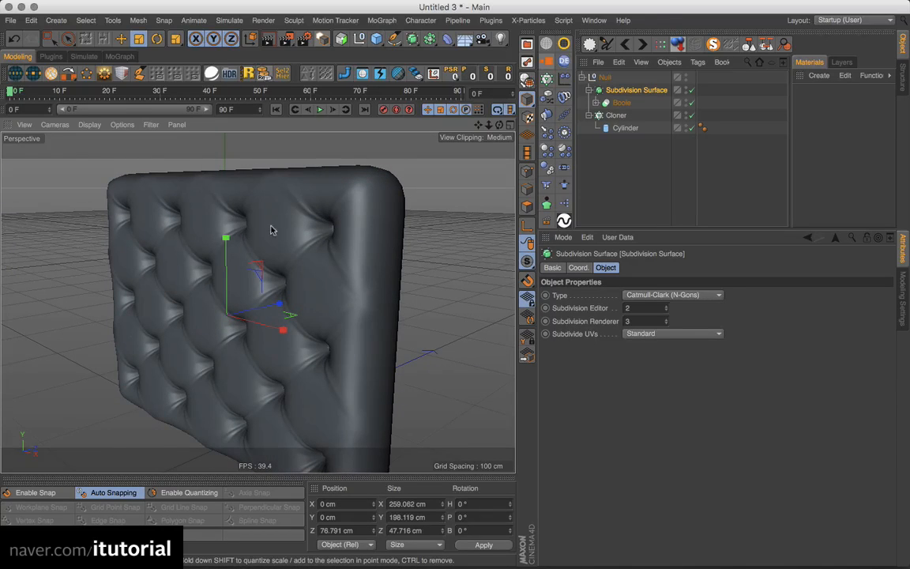
key(super+Tab)
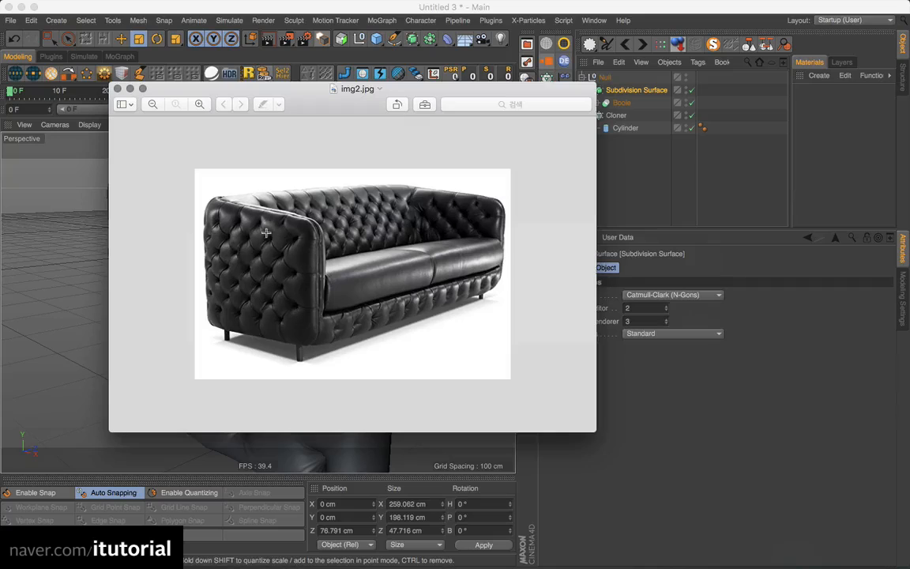
key(super+Tab)
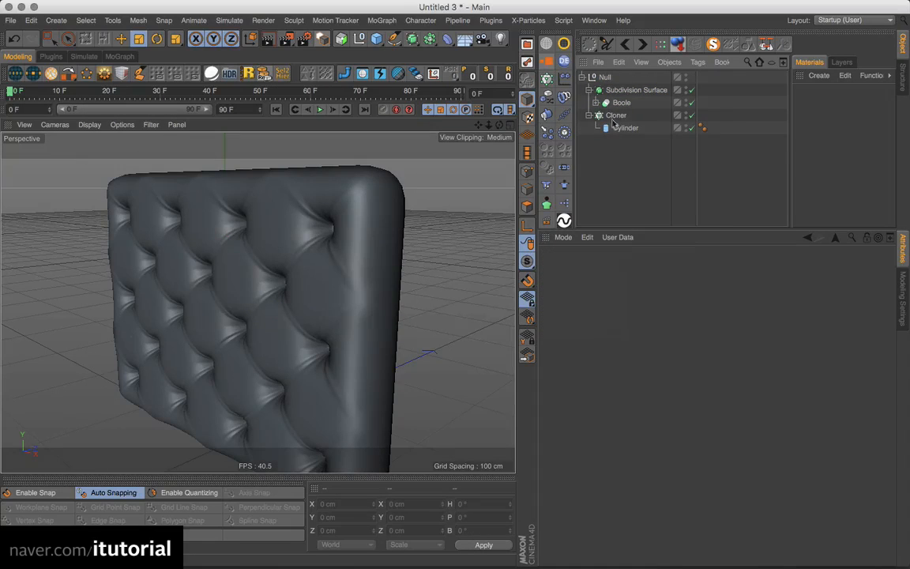
Expand the Boole, select its Cube and switch to point editing for a closer look at the tufted front.
click(596, 104)
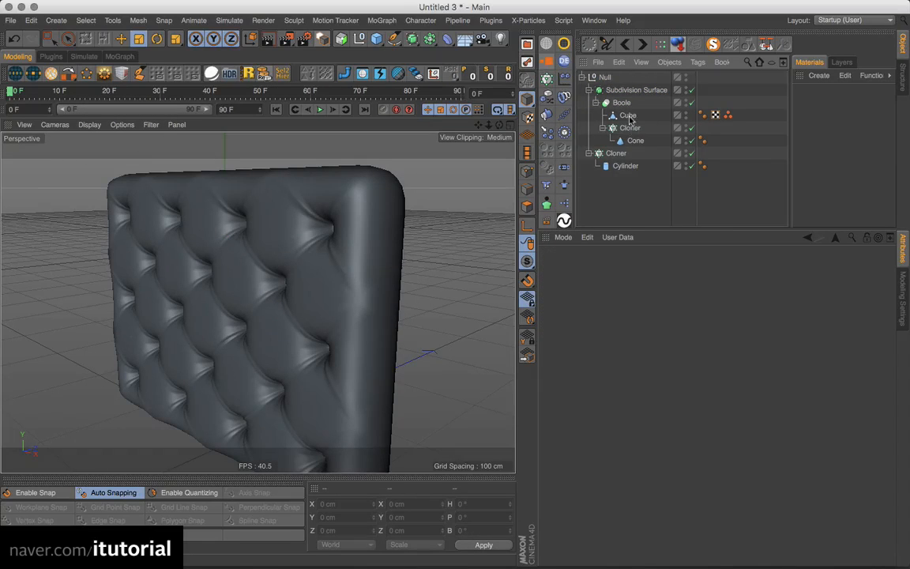
click(629, 116)
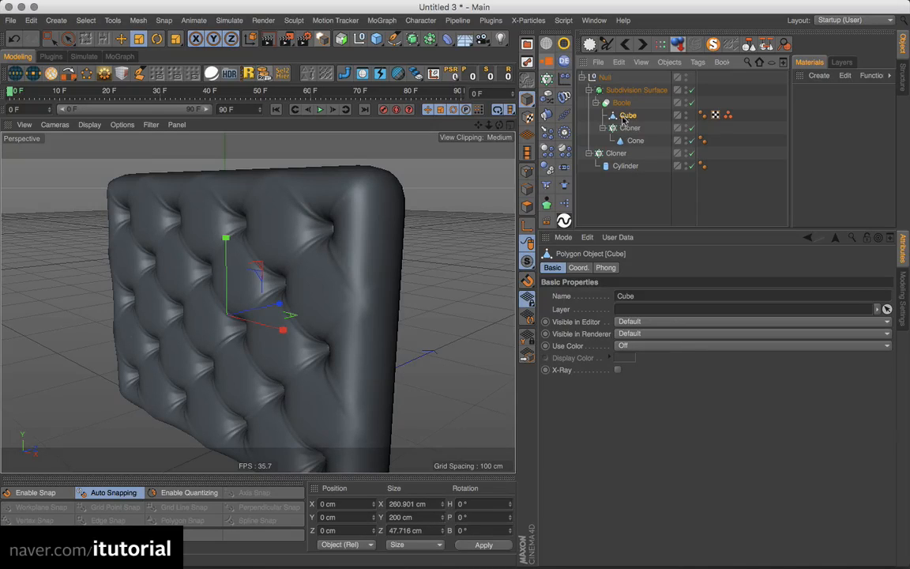
click(527, 171)
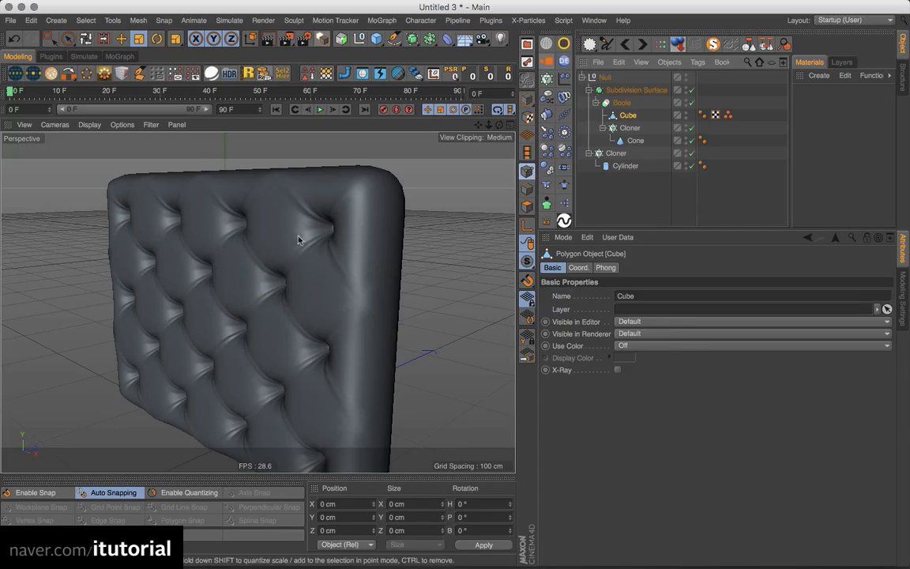
scroll(327, 233, up, 2)
alt+drag(326, 235, 319, 230)
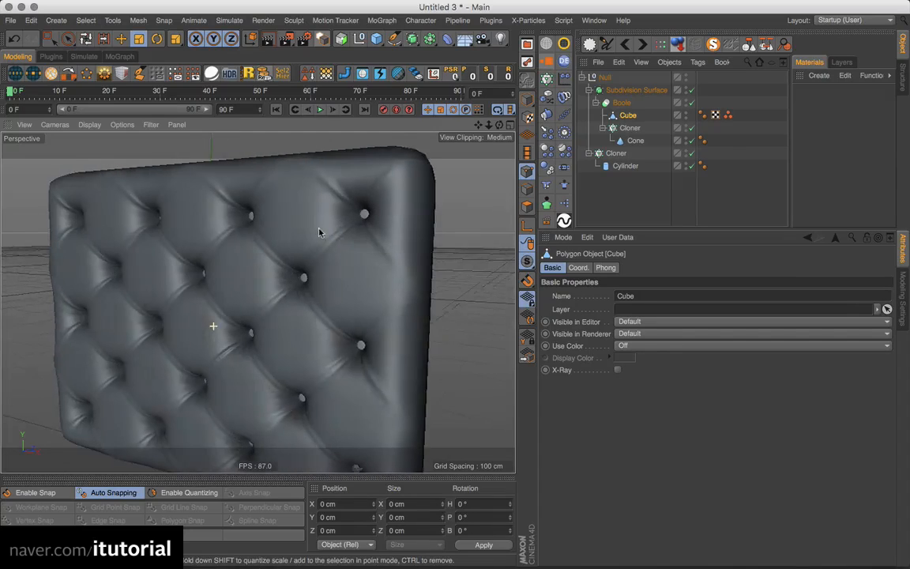
Disable the Boole, the Subdivision Surface and both Cloners to expose the Cube's base point grid.
click(691, 102)
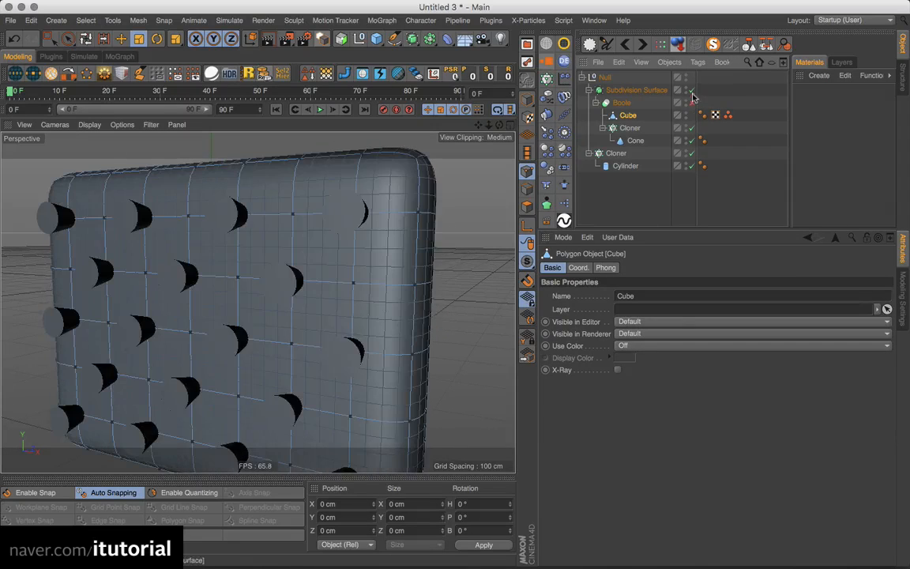
click(691, 90)
alt+drag(276, 226, 254, 218)
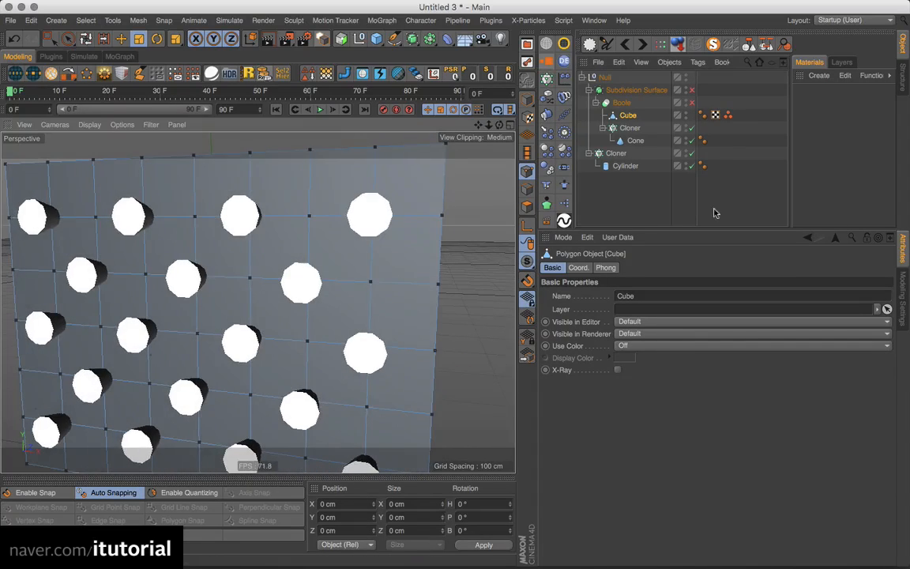
click(691, 153)
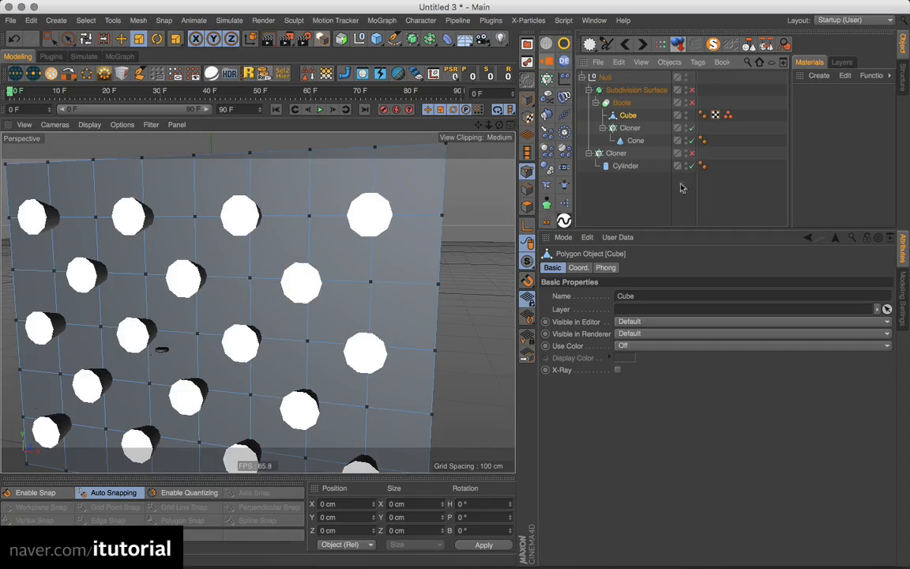
click(691, 127)
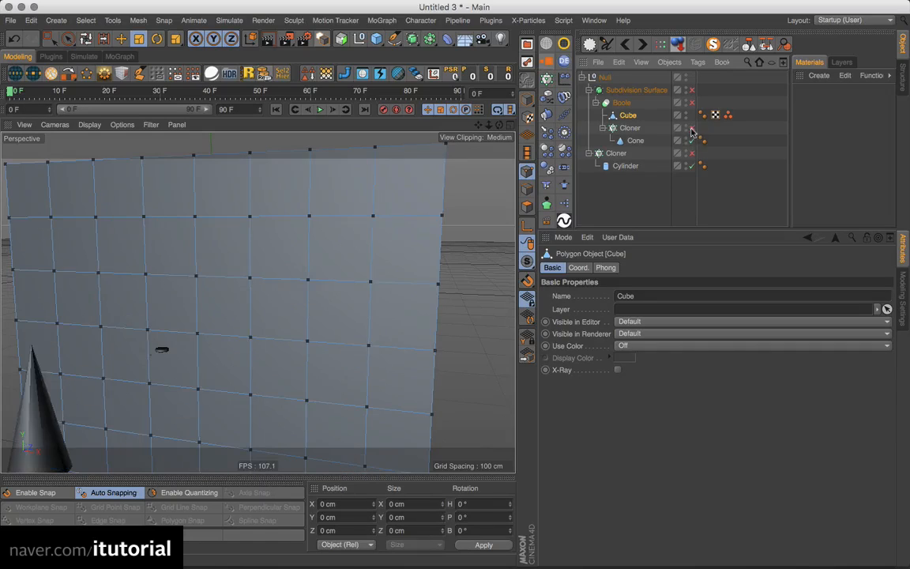
scroll(376, 259, down, 3)
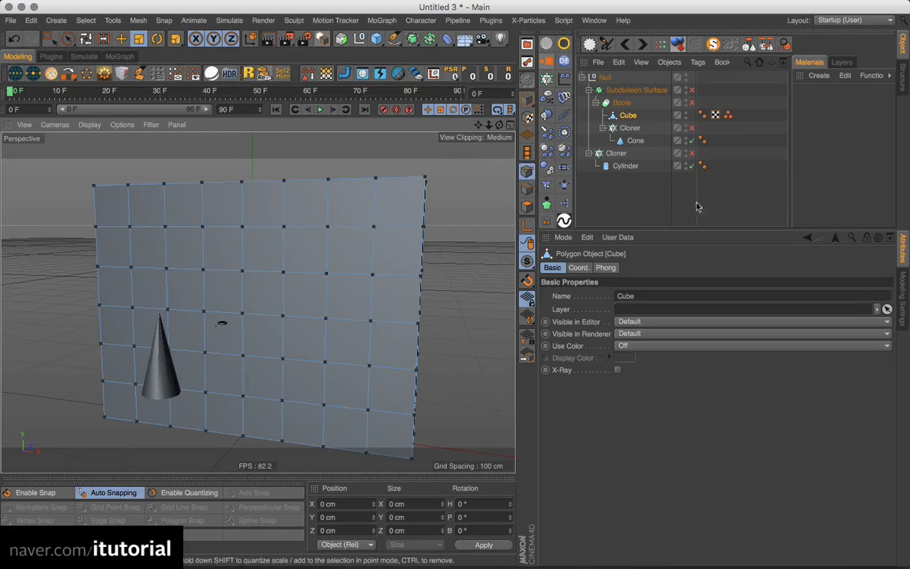
Highlight the dent points stored in the Cube's Point Selection tag and examine their layout on the front face.
click(727, 115)
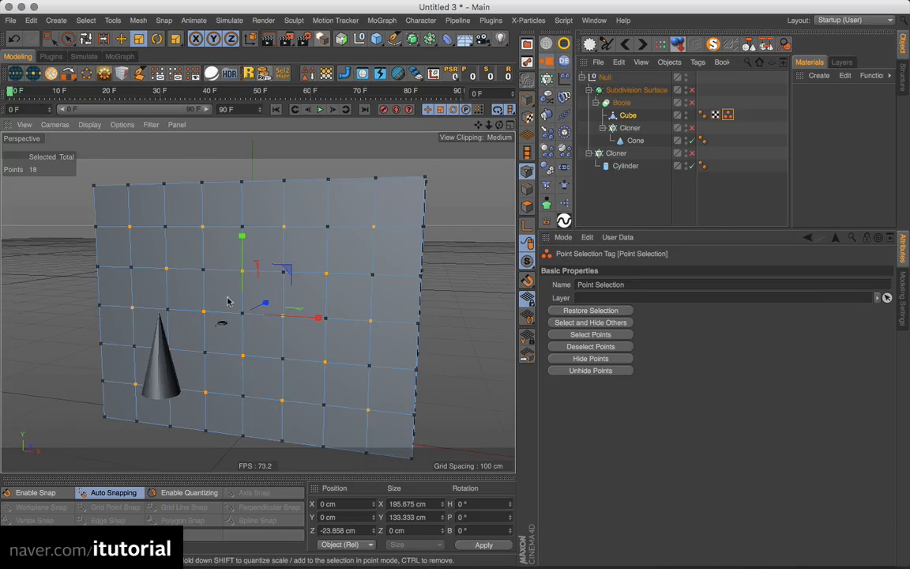
alt+drag(229, 305, 189, 250)
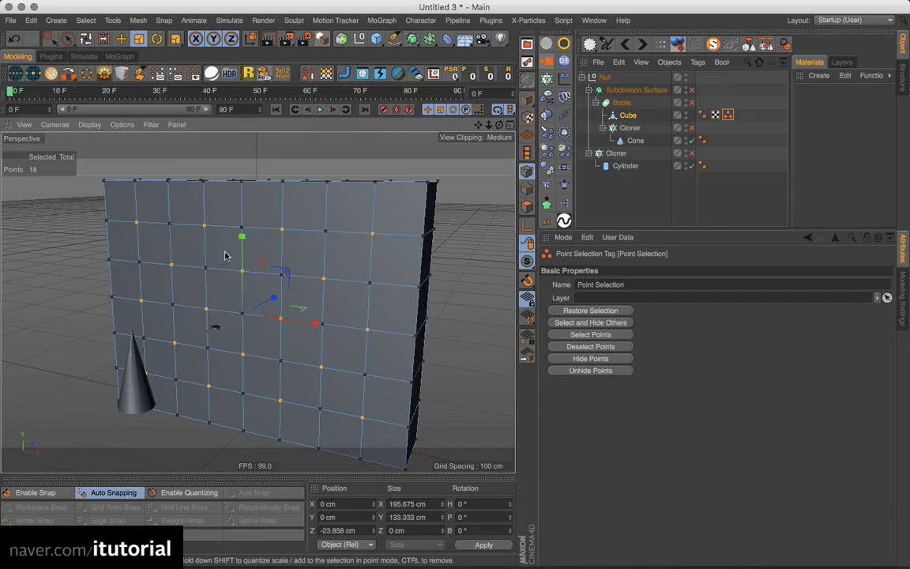
drag(176, 232, 168, 220)
key(super+z)
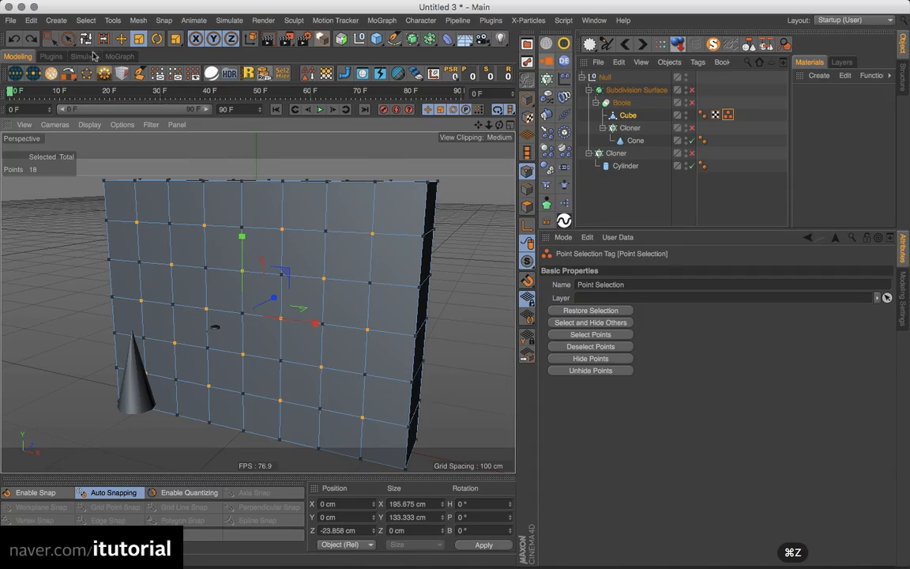
With Live Selection, select the 17 inner grid points on the Cube's front face that alternate with the stored dent points.
click(68, 38)
click(172, 225)
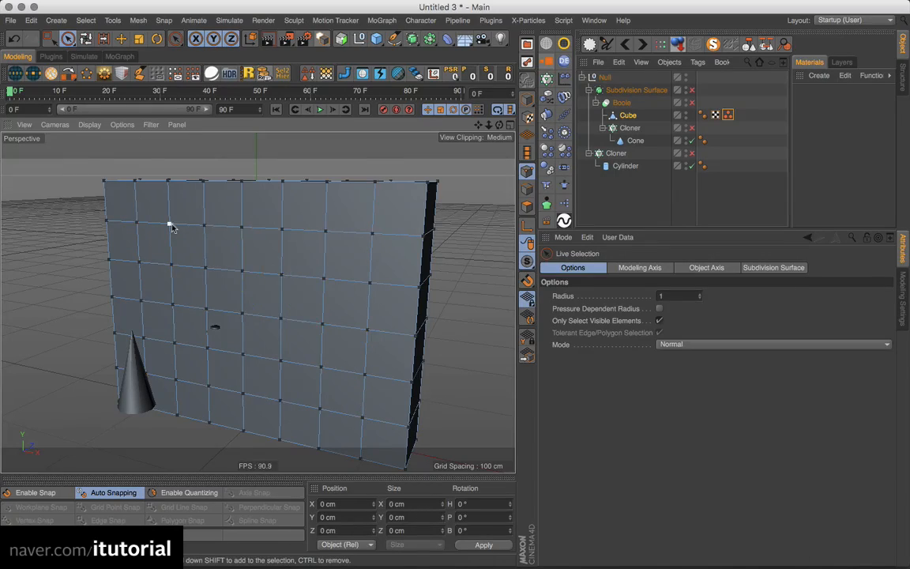
shift+click(243, 229)
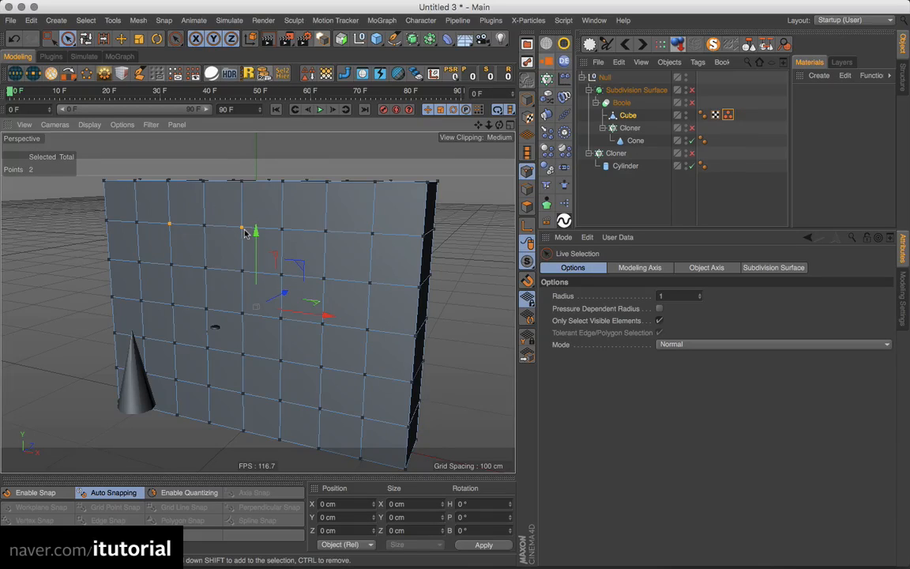
shift+click(325, 231)
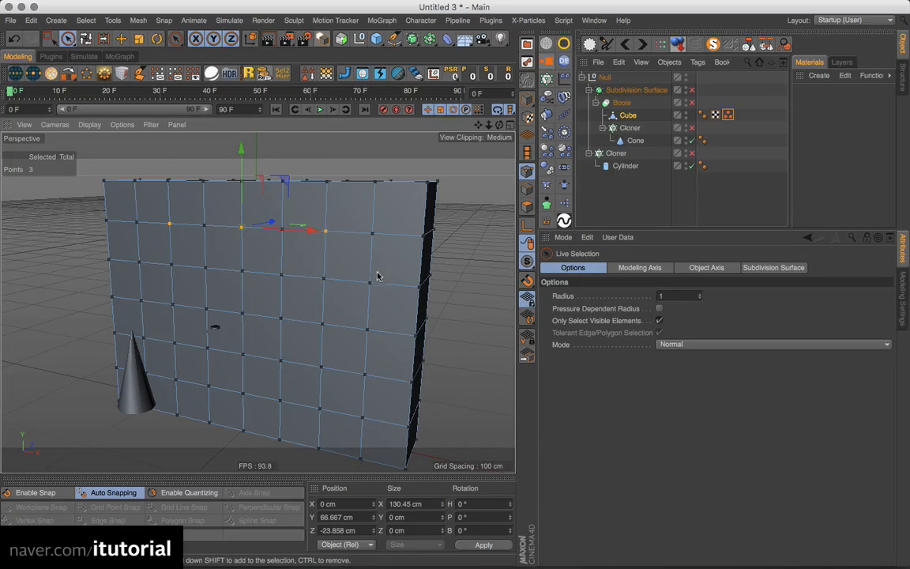
shift+click(368, 284)
shift+click(280, 276)
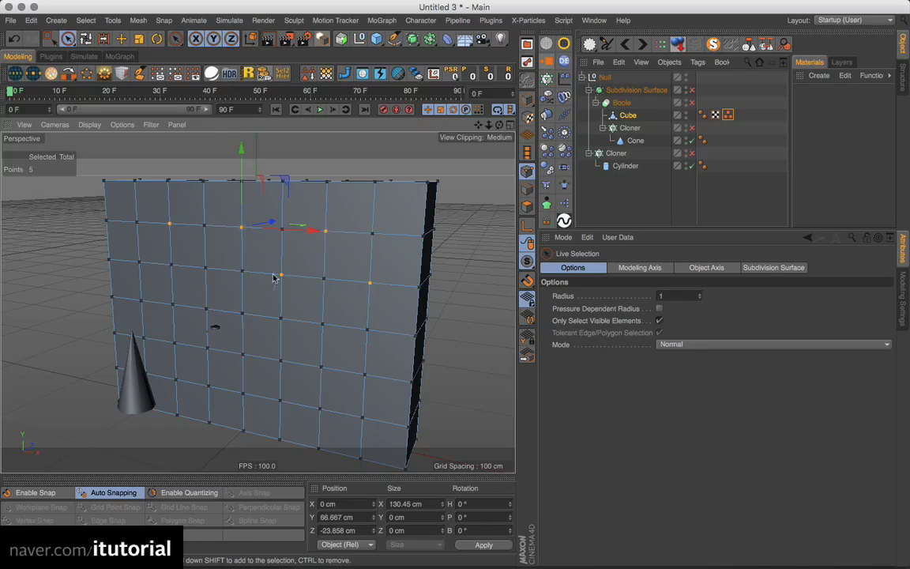
shift+click(206, 270)
shift+click(139, 264)
shift+click(173, 305)
shift+click(242, 315)
shift+click(322, 323)
shift+click(281, 361)
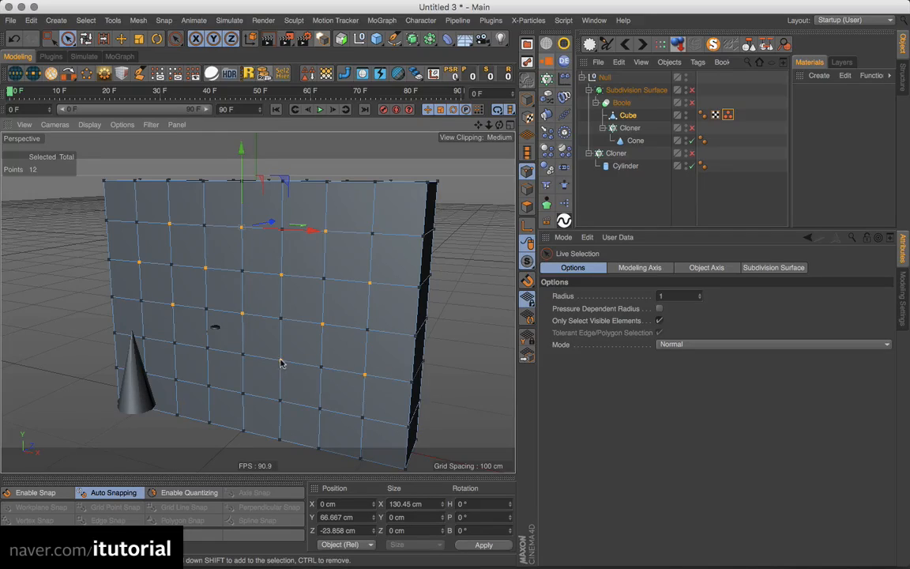
shift+click(207, 349)
shift+click(175, 382)
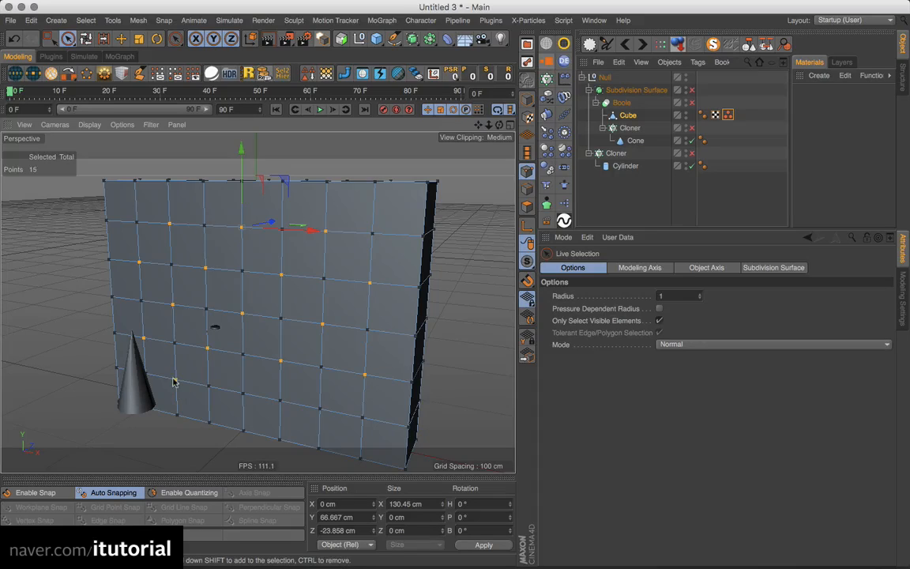
shift+click(244, 397)
shift+click(319, 409)
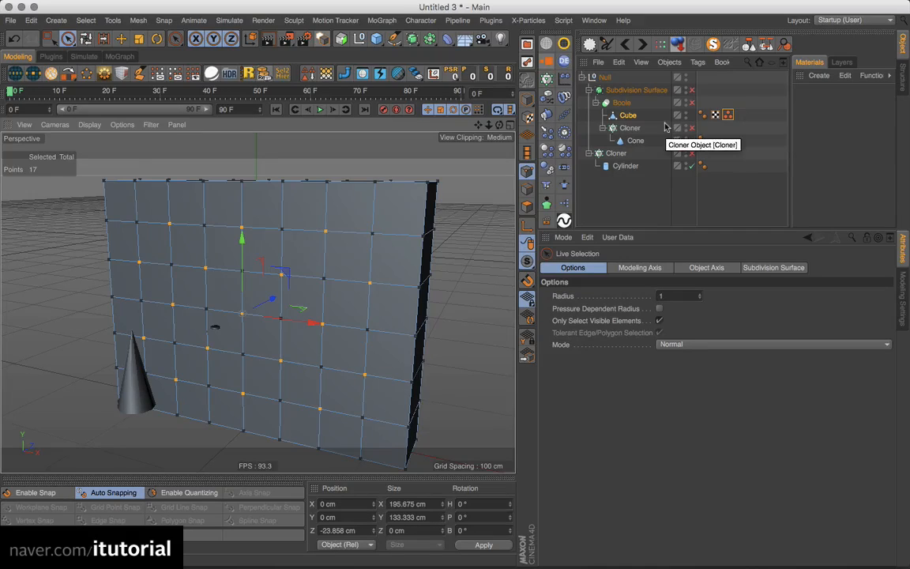
Re-enable the Cloners, Boole and Subdivision Surface, and pull the selected points outward to about Z -30.6 cm.
click(689, 141)
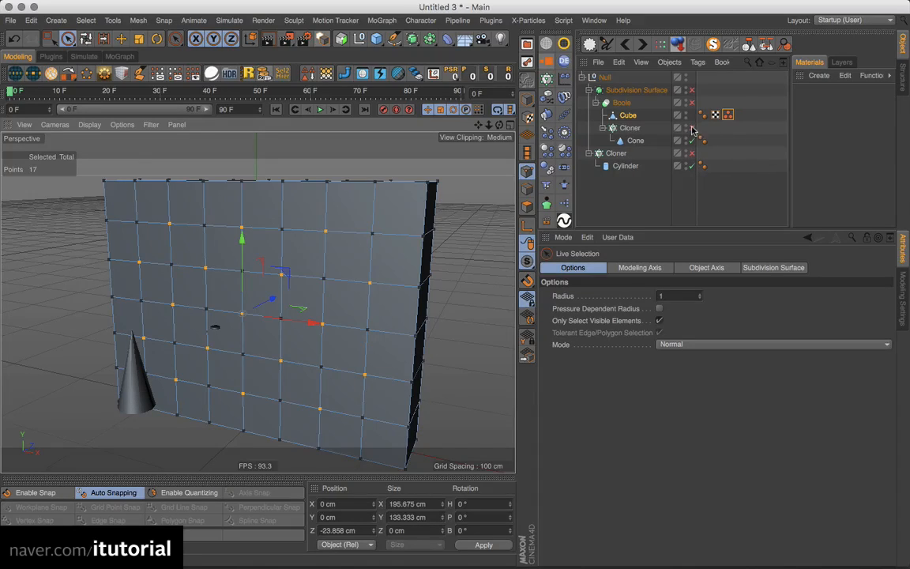
click(689, 127)
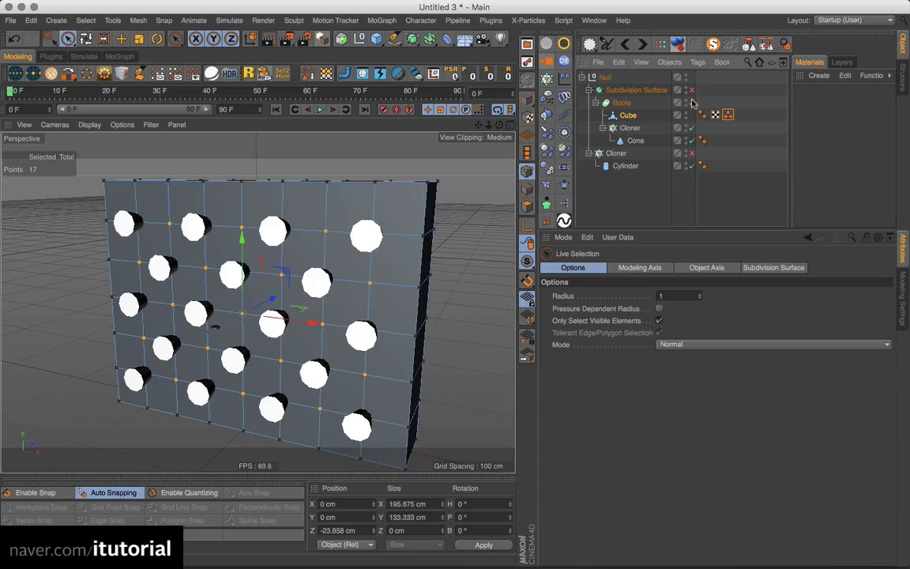
click(692, 90)
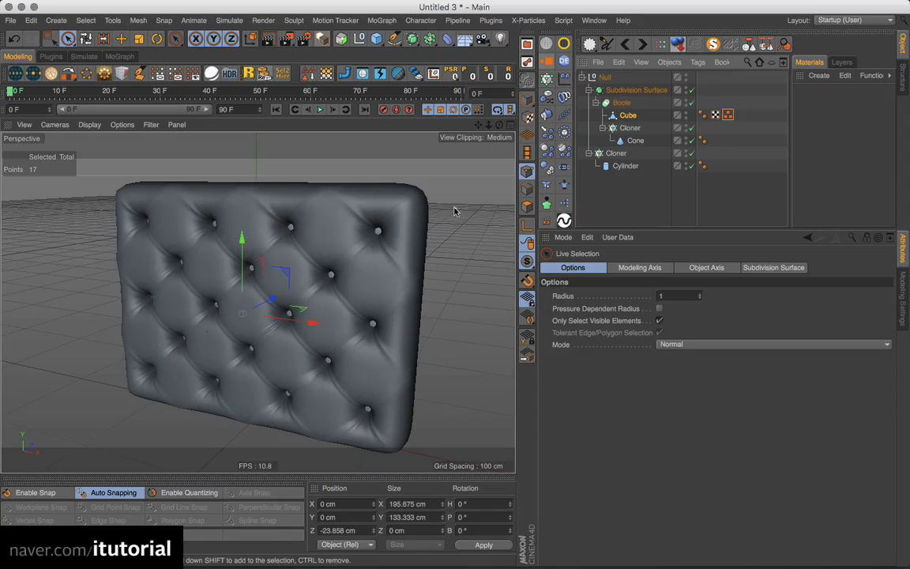
alt+drag(345, 240, 247, 155)
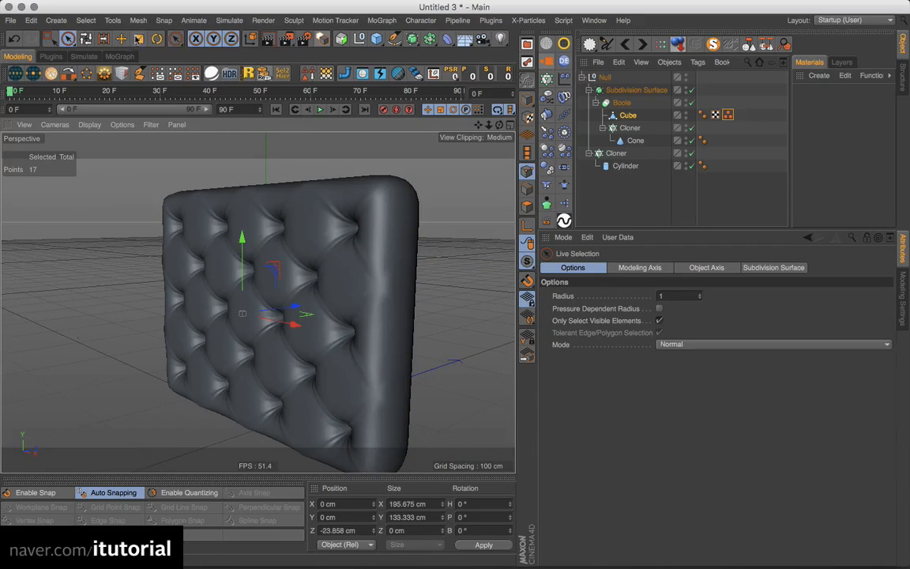
drag(292, 309, 349, 321)
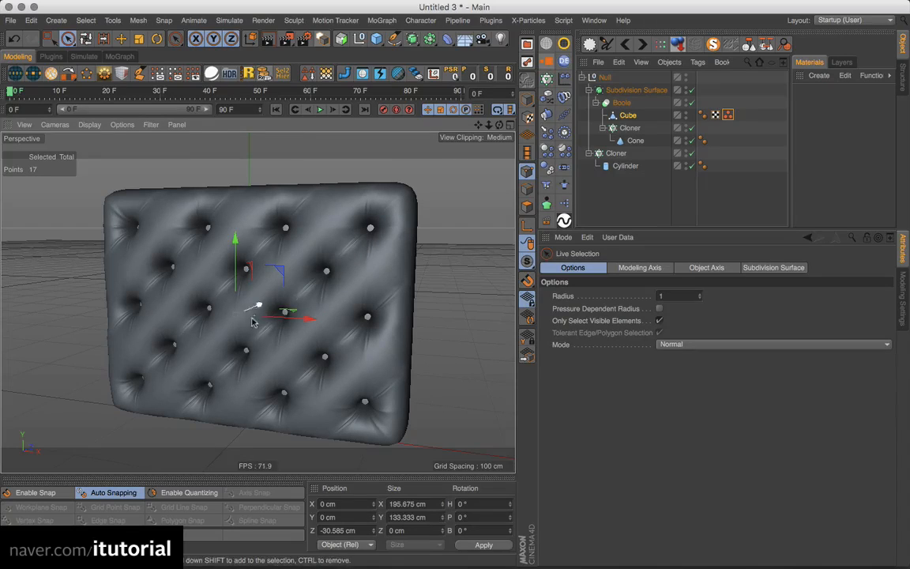
Add a Random effector to the Cloner holding the Cone inside the Boole.
click(629, 128)
click(635, 142)
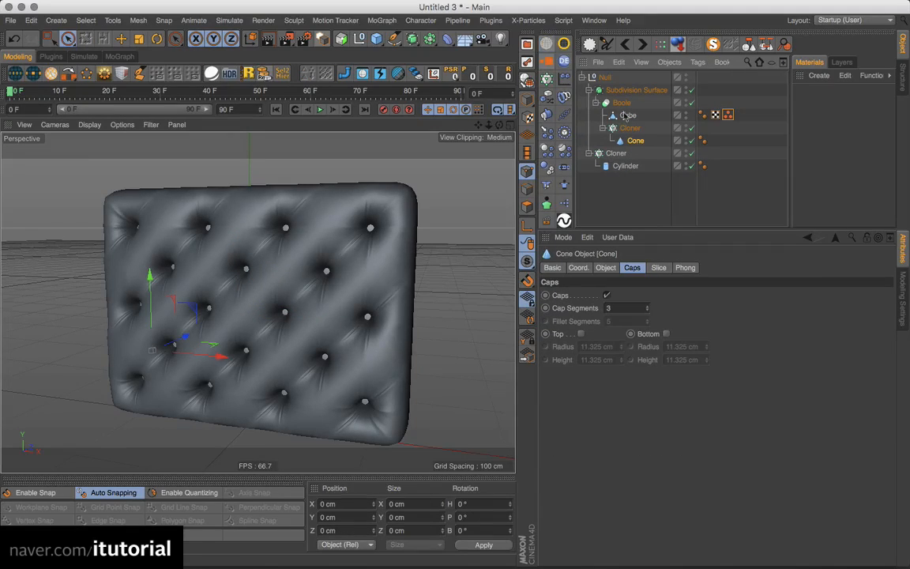
click(629, 128)
alt+drag(240, 210, 273, 228)
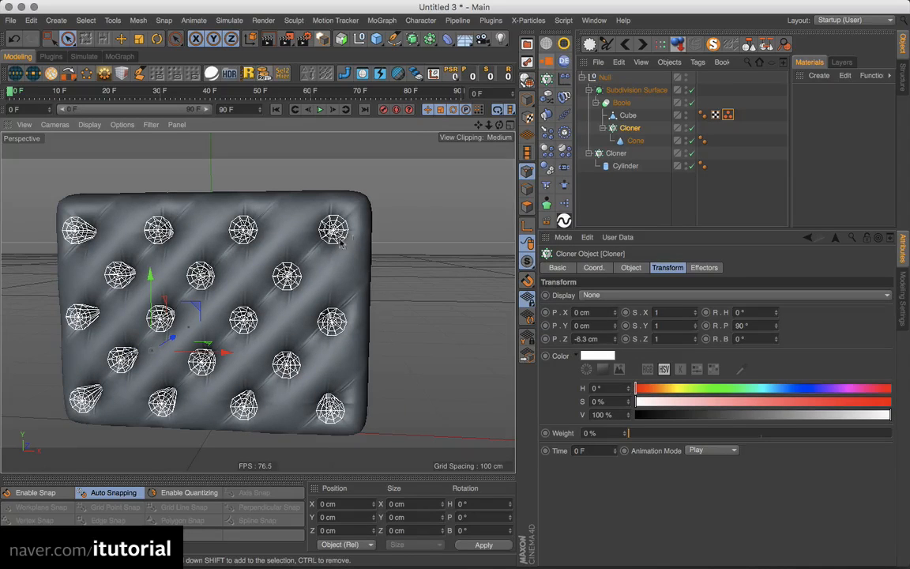
drag(648, 141, 633, 132)
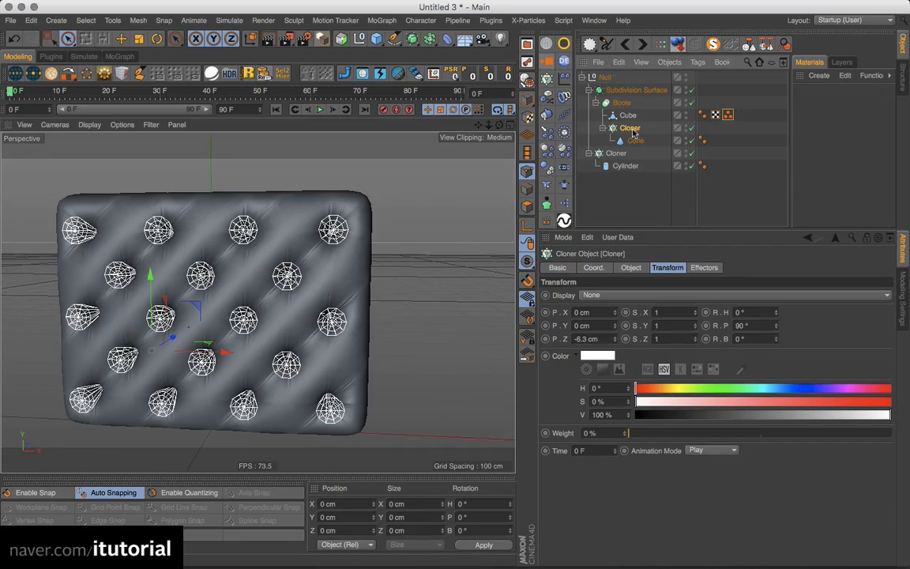
click(387, 22)
mouse_move(419, 39)
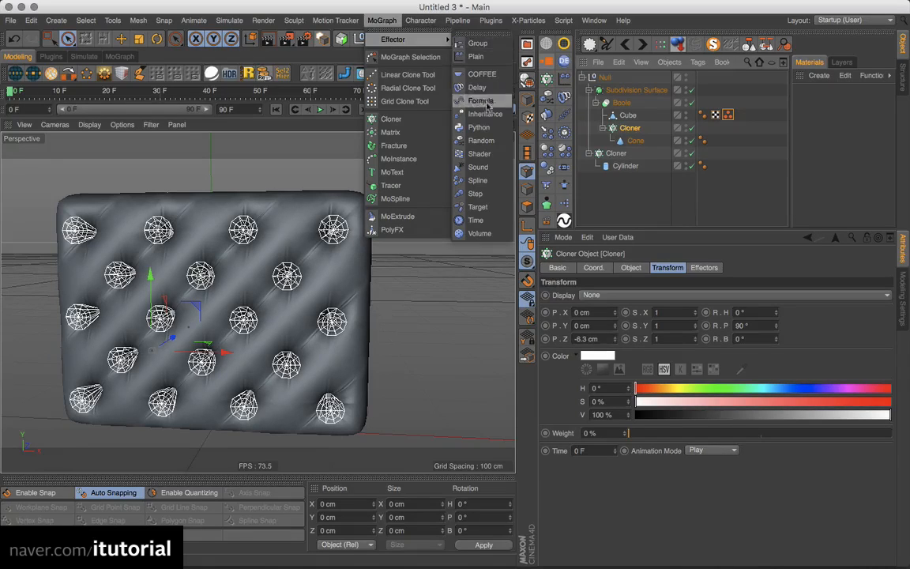
click(478, 141)
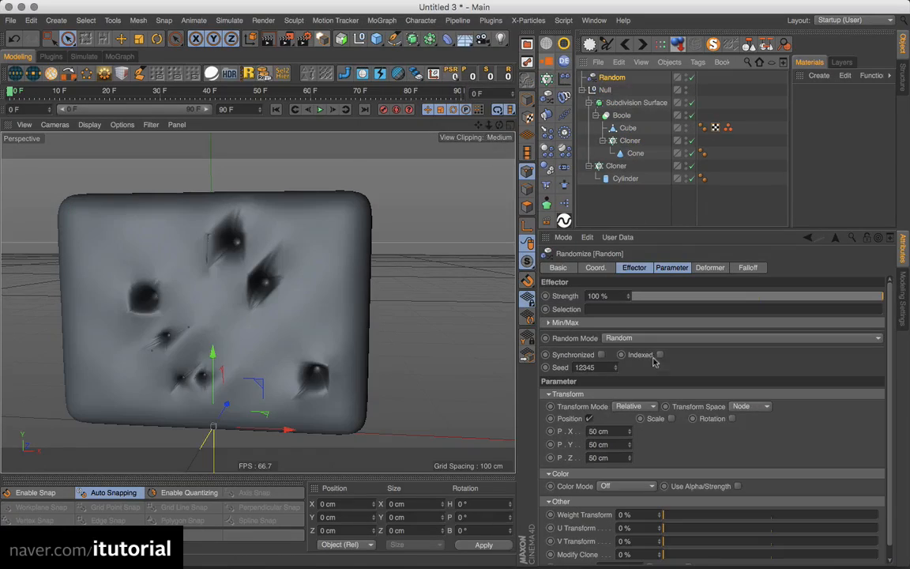
Limit the Random effector to Rotation with Position off, trying an R.B of 63° and undoing that value.
click(589, 418)
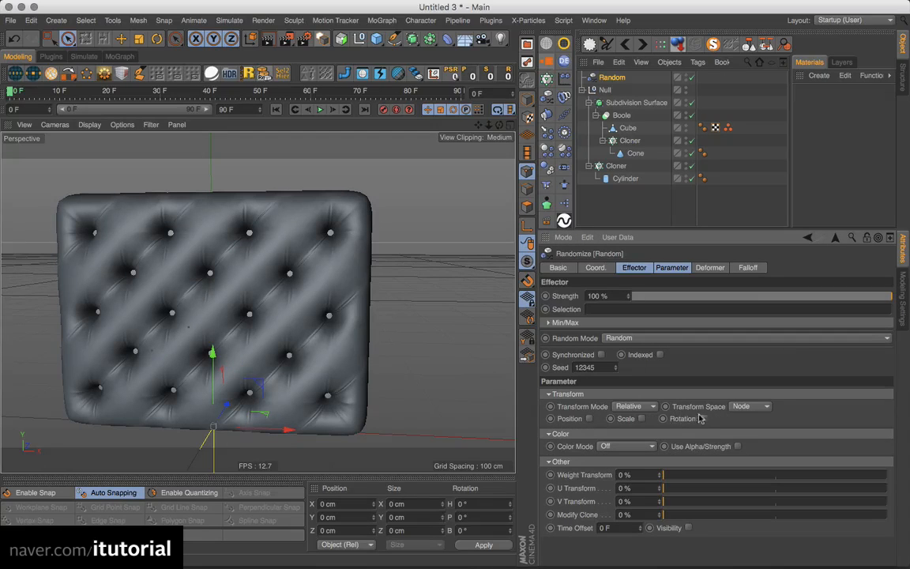
click(700, 418)
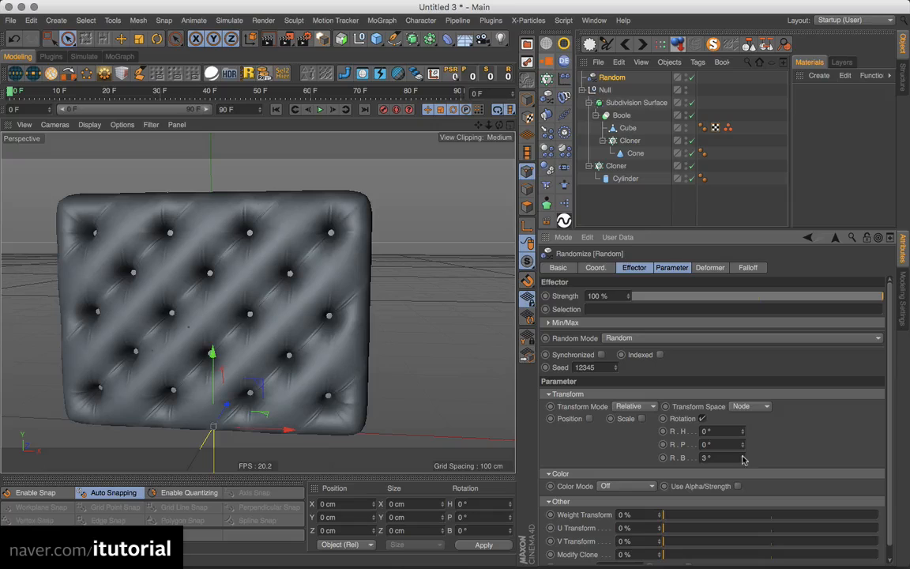
drag(743, 459, 742, 411)
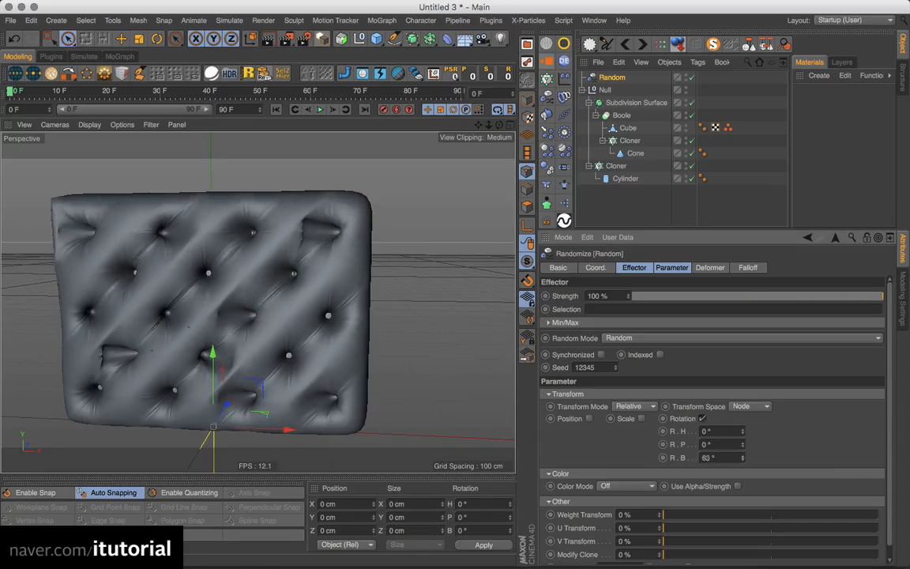
key(super+z)
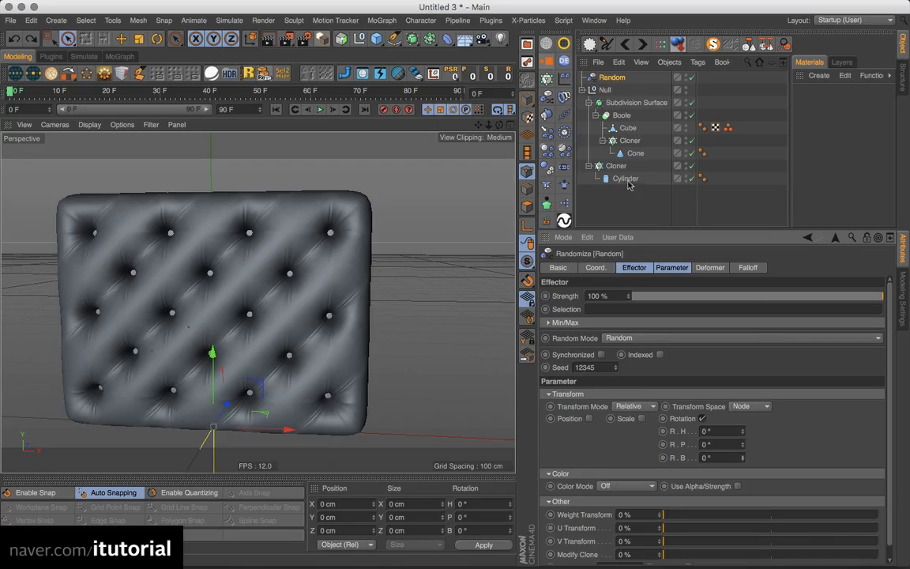
Disable the Subdivision Surface and Boole and display wireframe lines to inspect the cloned cones on the bare cube.
click(576, 140)
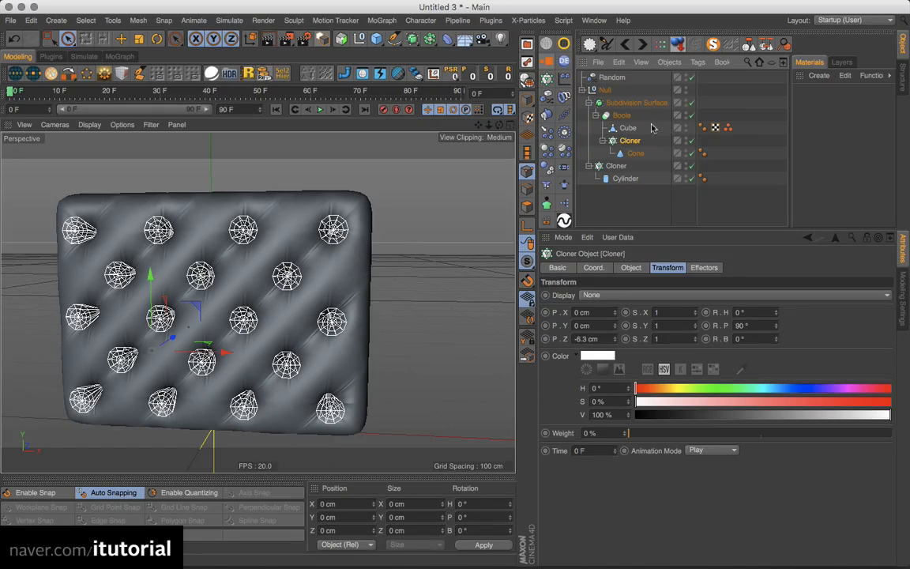
click(691, 102)
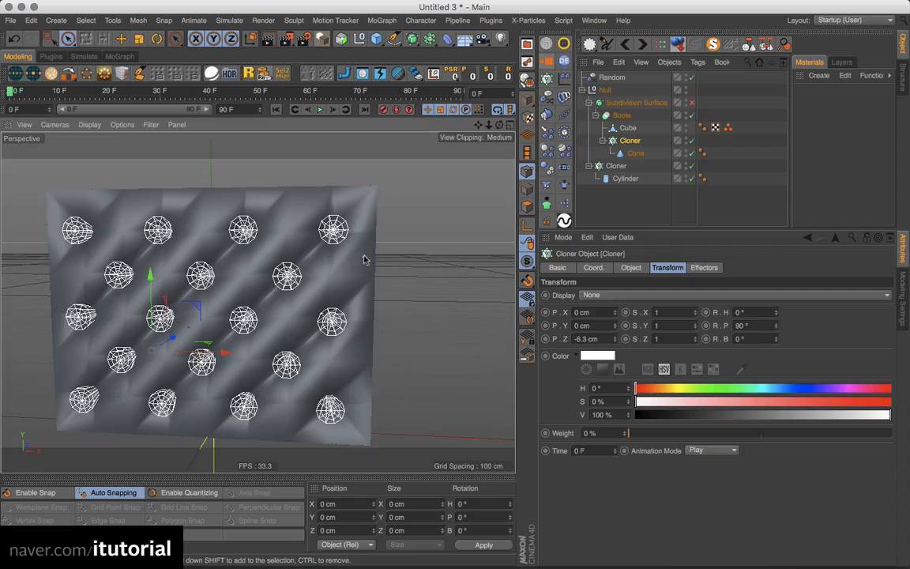
click(612, 77)
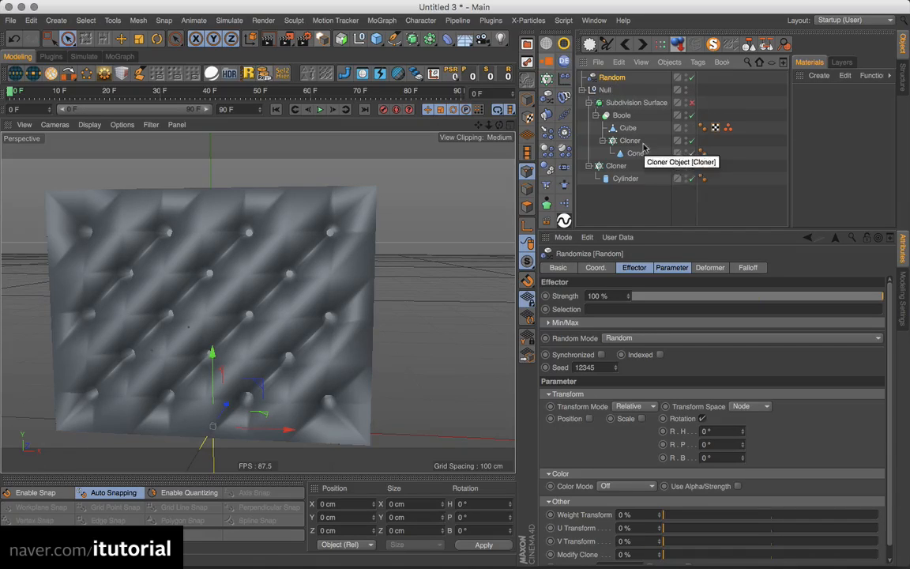
click(691, 117)
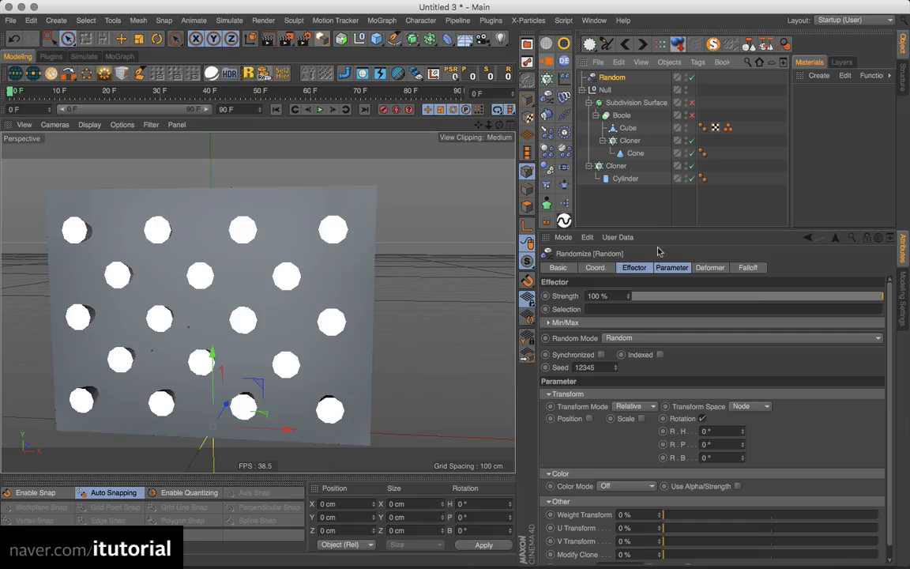
scroll(285, 252, up, 3)
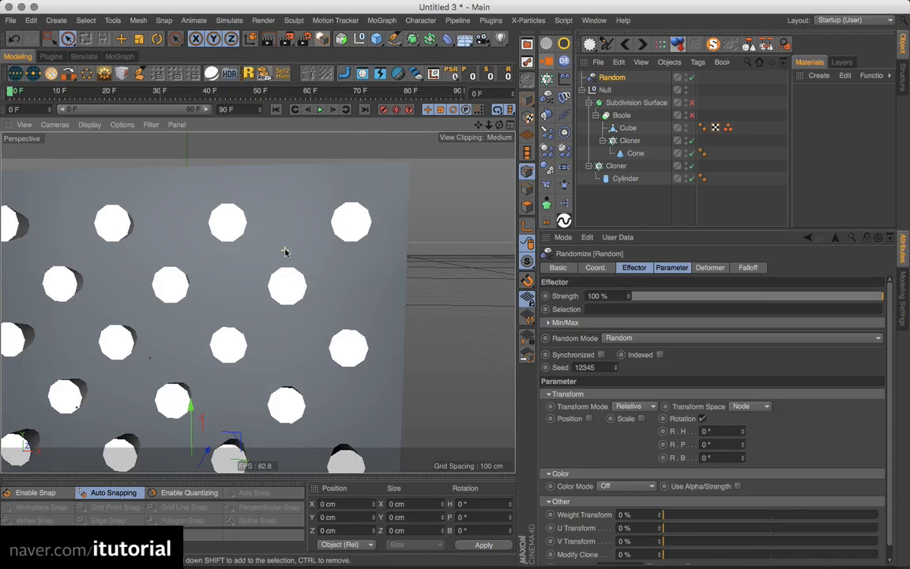
click(89, 124)
click(95, 155)
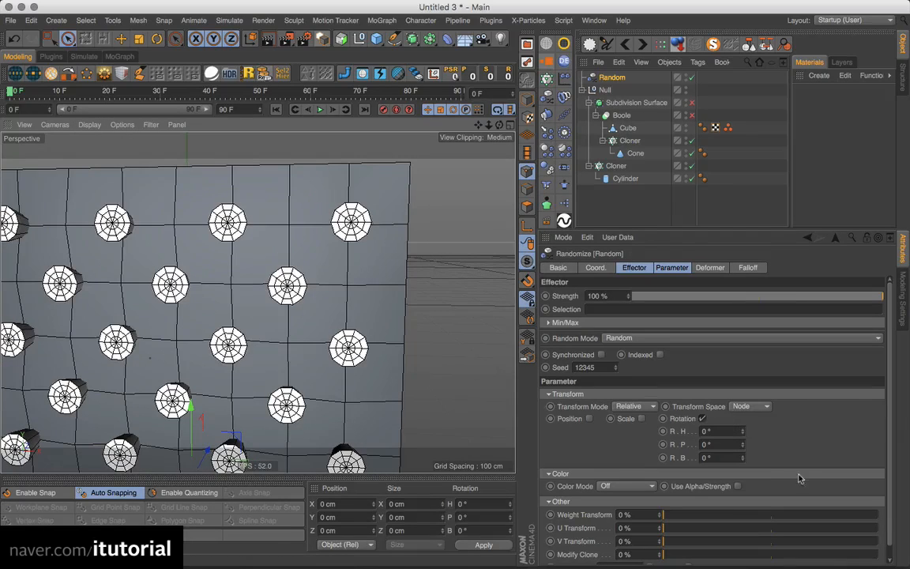
Try raising the Random effector's R.H rotation on the exposed cones, undo that value and reframe the whole panel.
drag(743, 434, 743, 404)
key(super+z)
scroll(324, 296, down, 2)
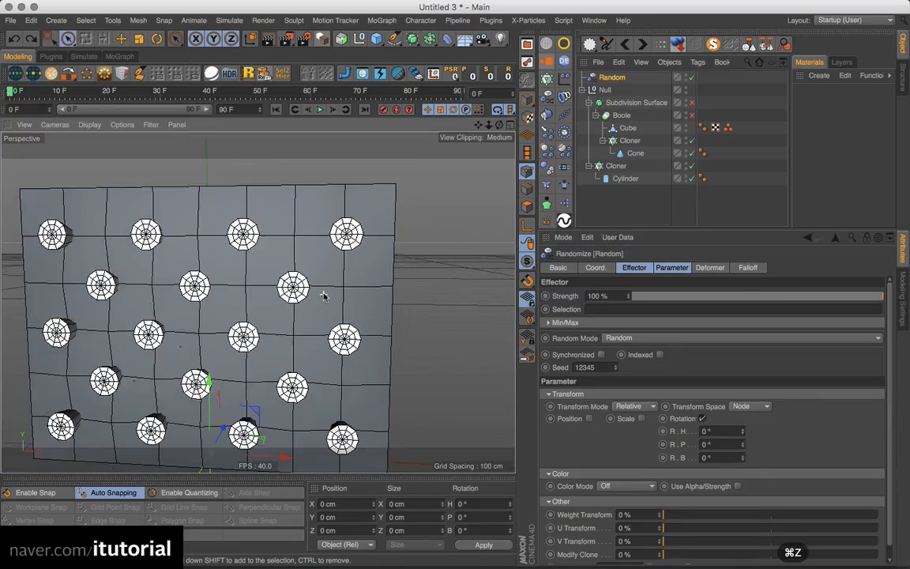
alt+middle_drag(331, 276, 358, 266)
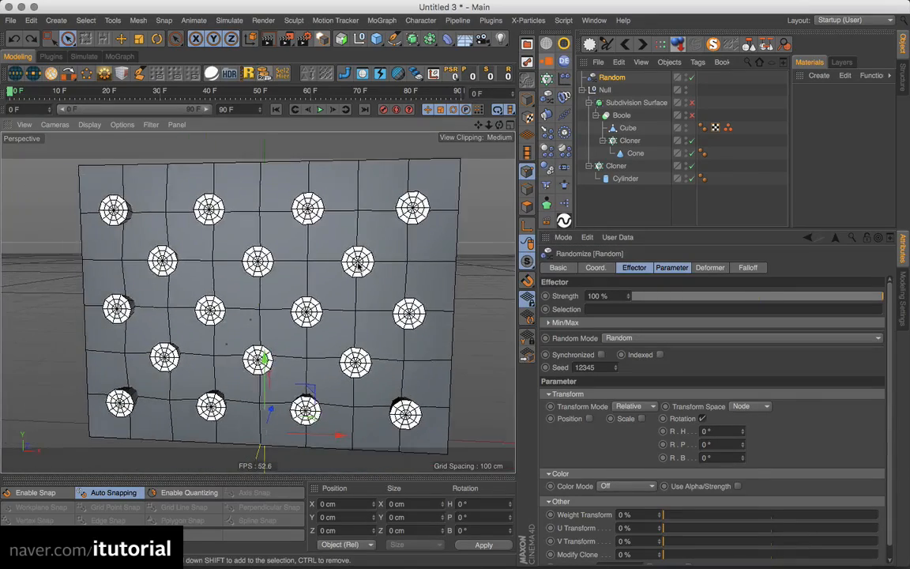
Re-enable the Boole and Subdivision Surface and return the viewport to shading without lines.
click(692, 103)
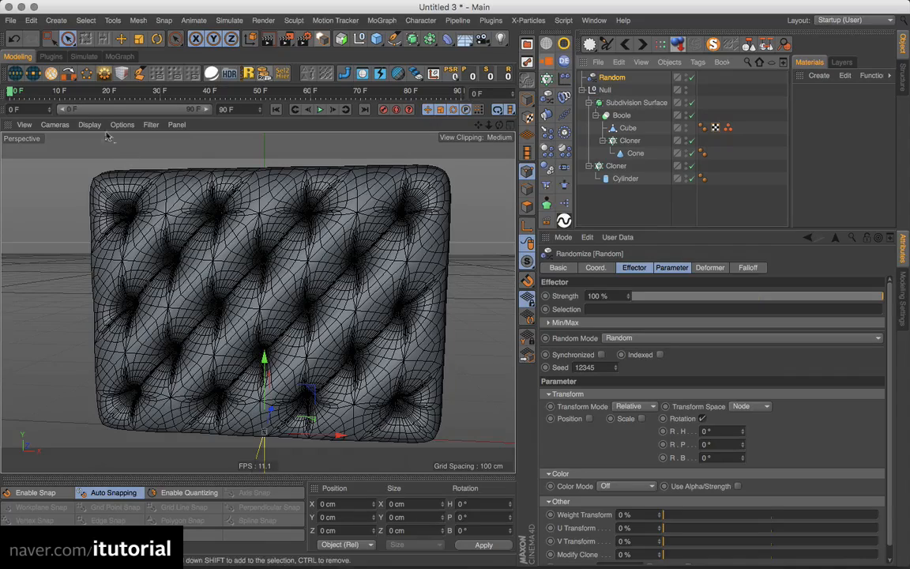
click(89, 125)
click(110, 144)
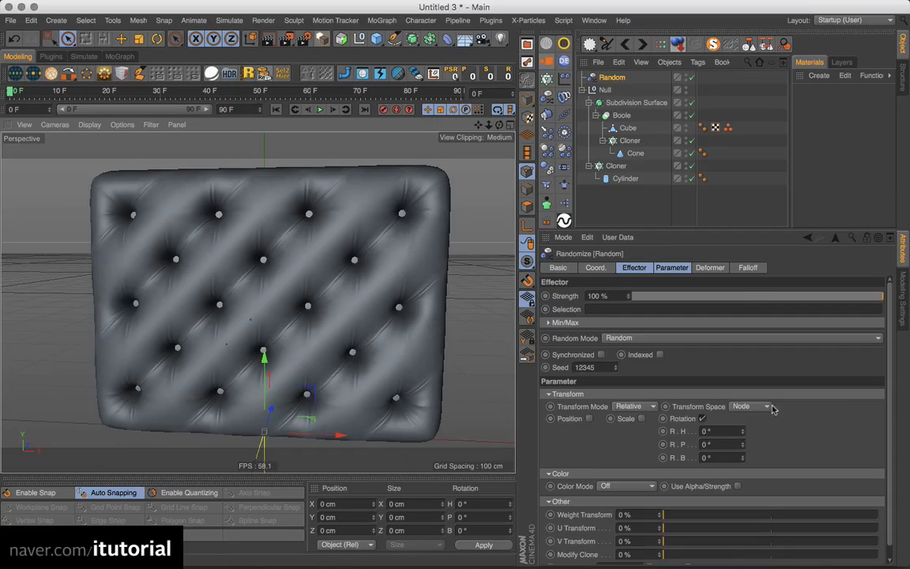
Raise the Random effector's R.H rotation to 45° and further to 75° to vary the wrinkles around the dents.
drag(742, 431, 743, 390)
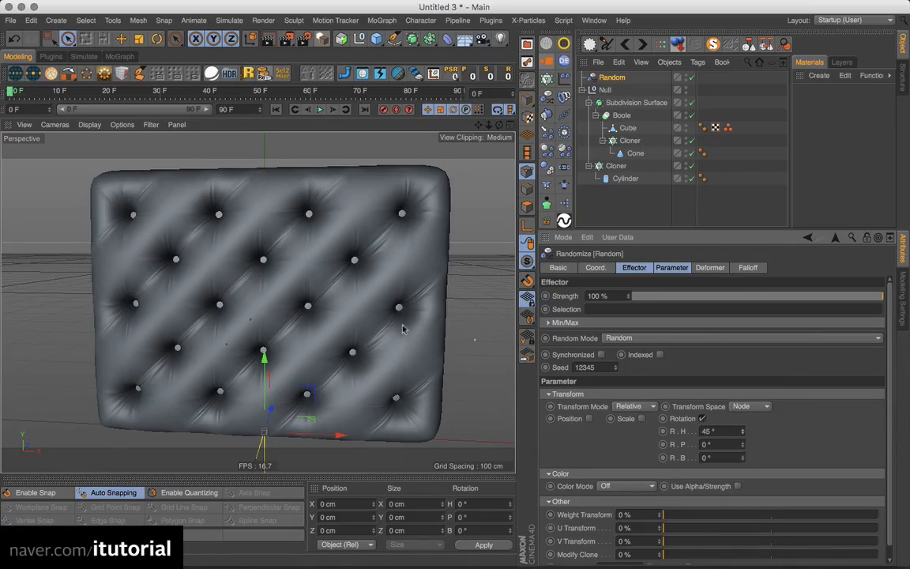
alt+drag(340, 285, 337, 288)
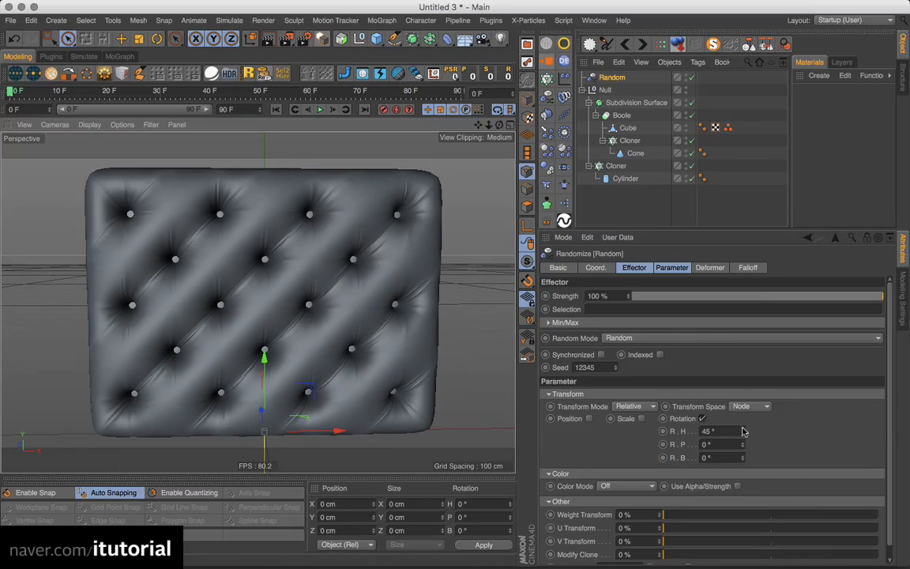
drag(743, 430, 742, 399)
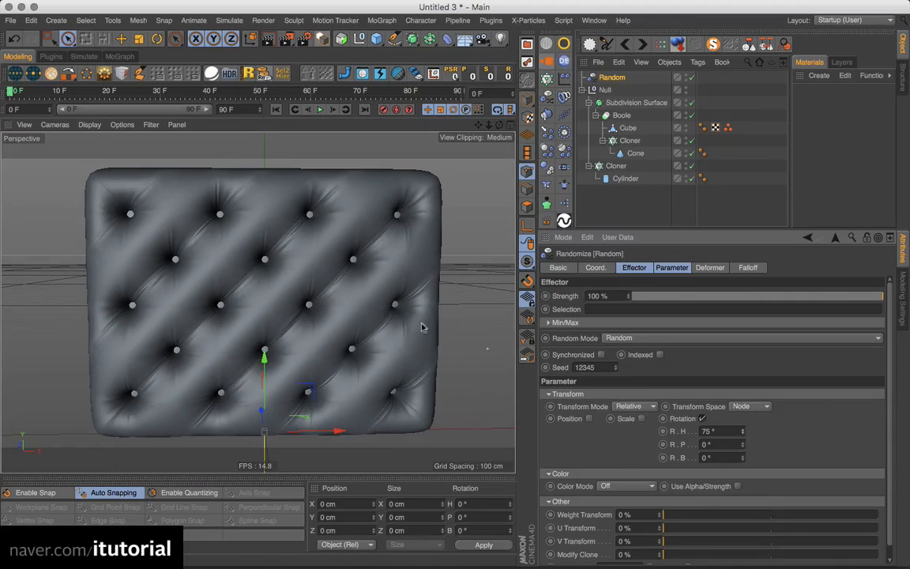
alt+drag(382, 294, 252, 260)
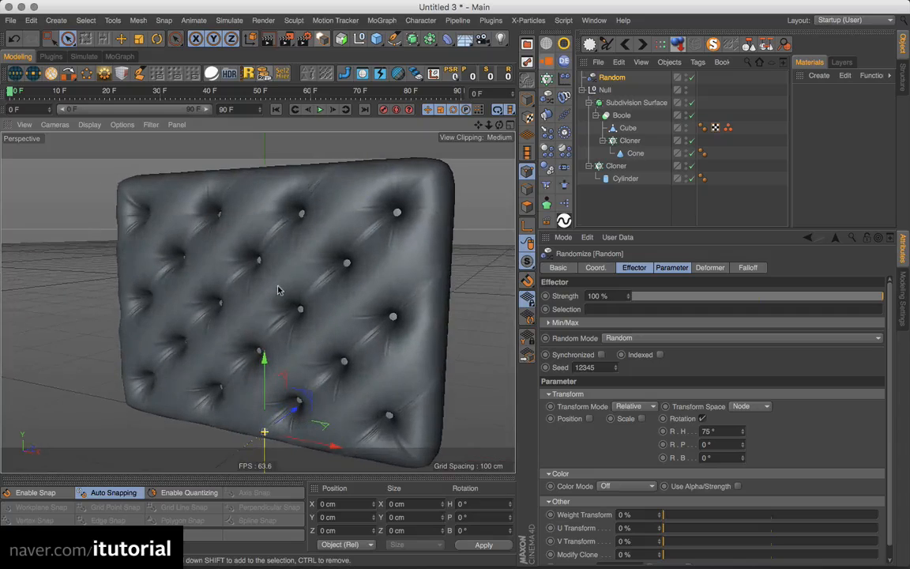
Enable Position on the Random effector, zero its offsets, and set P.X to 3.2 cm, P.Y to 0.7 cm and P.Z to 4.1 cm.
click(589, 419)
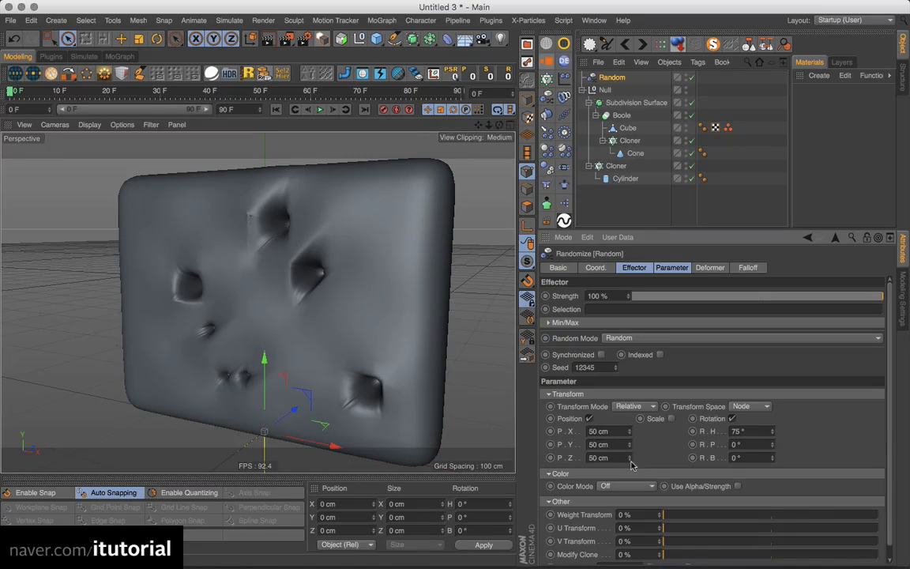
click(621, 431)
text(0)
key(Tab)
text(0)
key(Tab)
text(0)
key(Return)
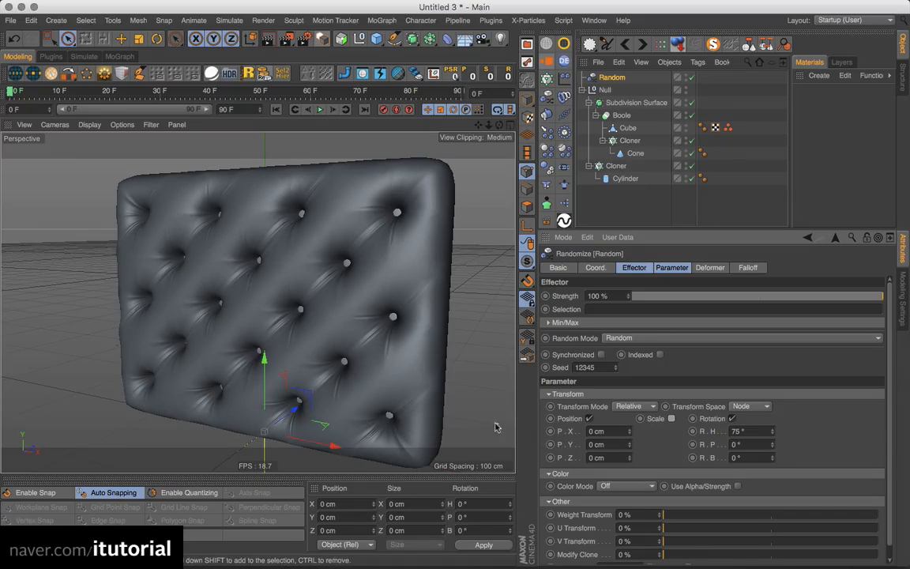
mouse_move(630, 458)
mouse_down()
mouse_move(629, 422)
mouse_move(630, 449)
mouse_up()
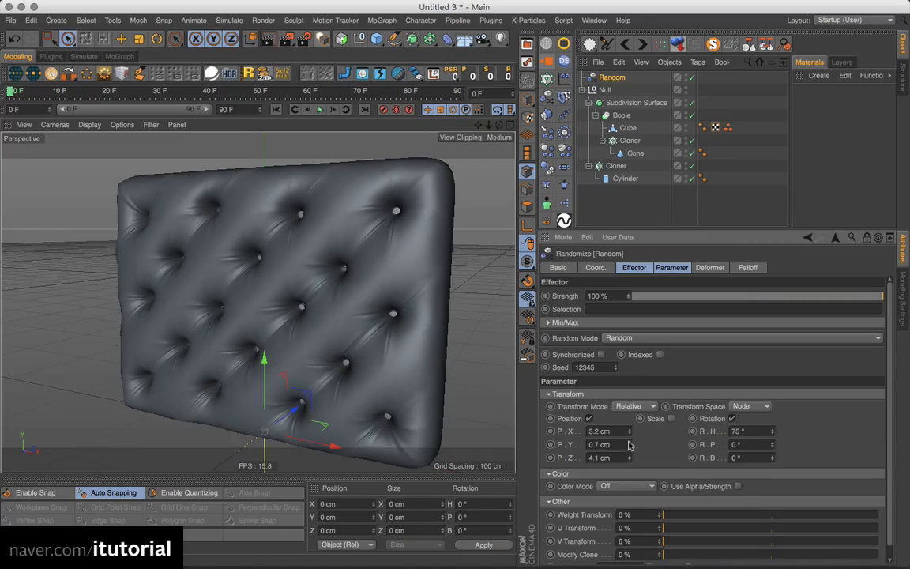
Examine the randomized wrinkles from several angles and compare the panel with the reference sofa photo img2.jpg.
alt+drag(291, 270, 413, 281)
alt+drag(371, 257, 295, 270)
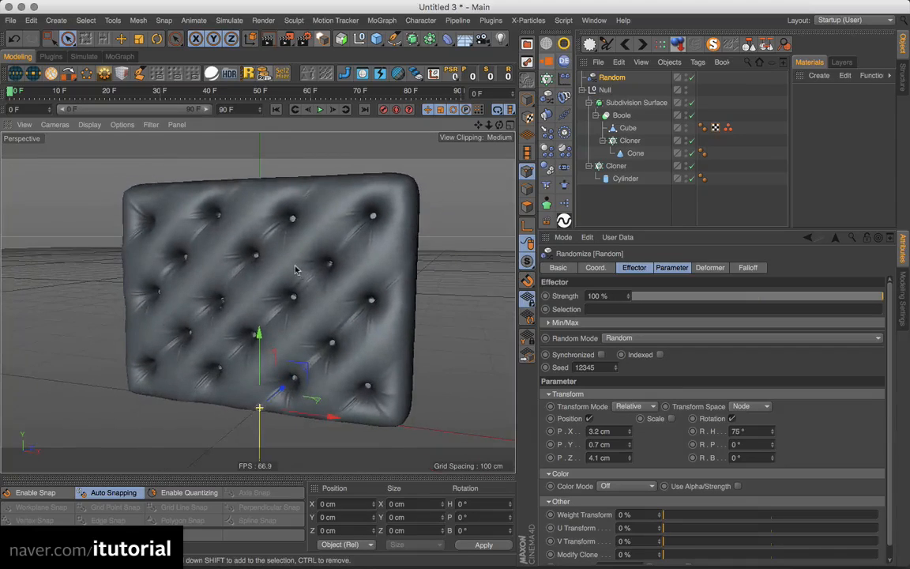
key(super+Tab)
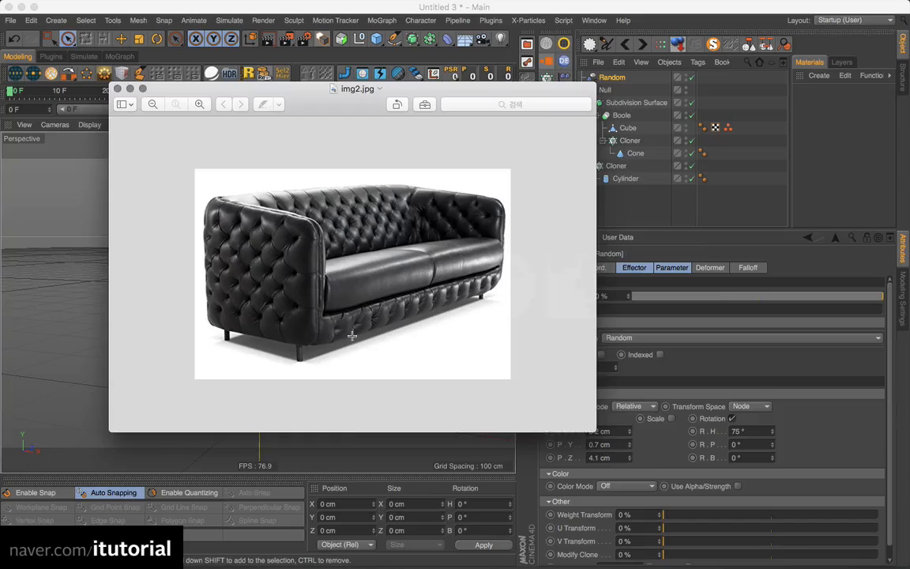
click(631, 206)
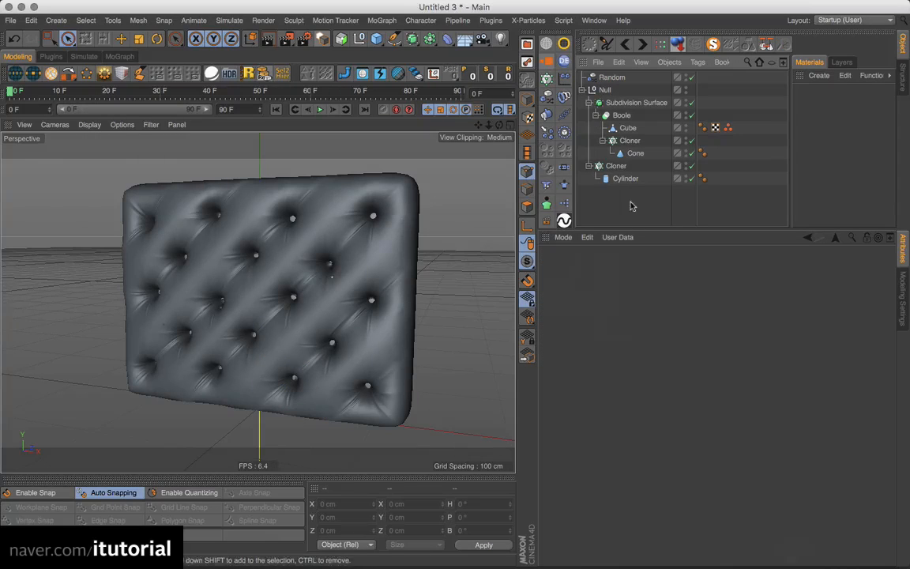
Collapse the Null hierarchy and view the Chesterfield plugin tools in a floating palette, closing it without running any.
click(605, 90)
click(582, 90)
click(603, 104)
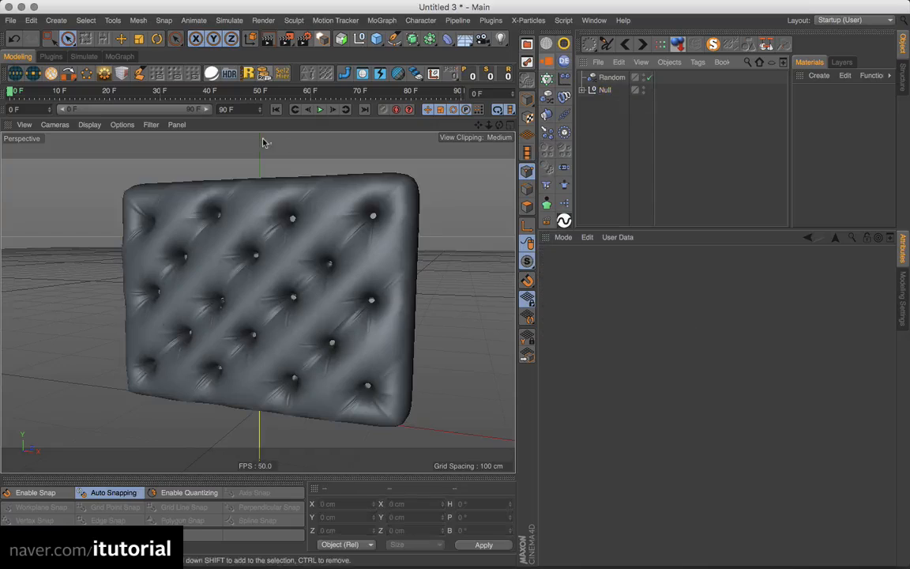
click(50, 56)
click(246, 74)
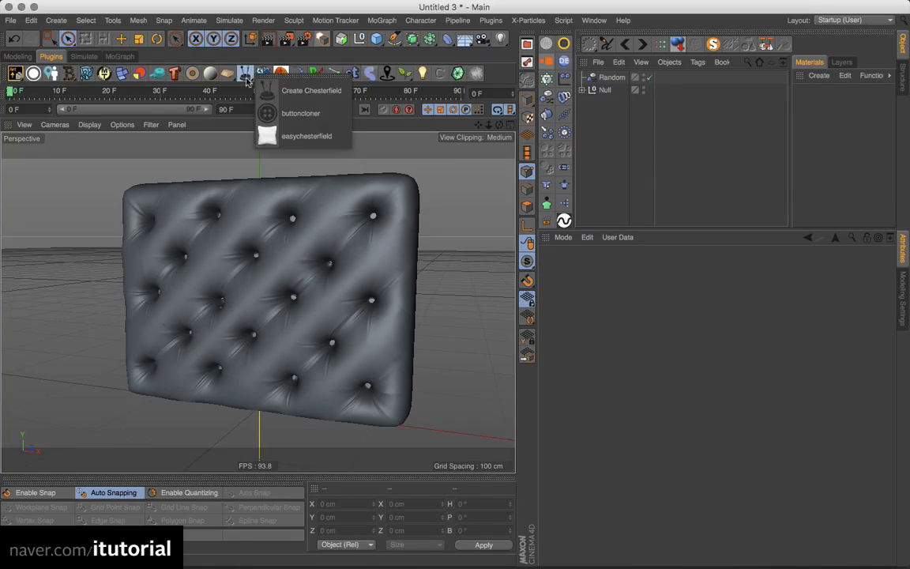
click(260, 69)
drag(306, 73, 483, 154)
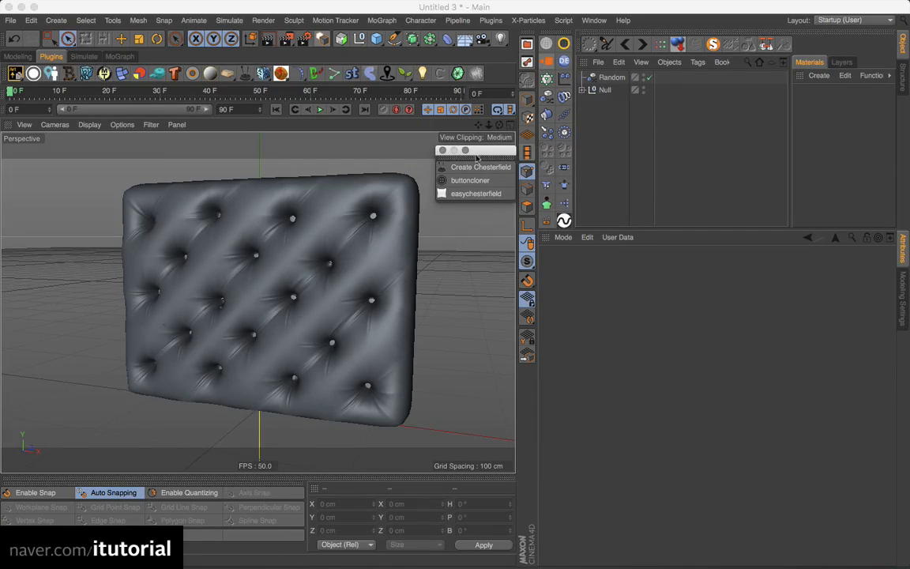
click(442, 150)
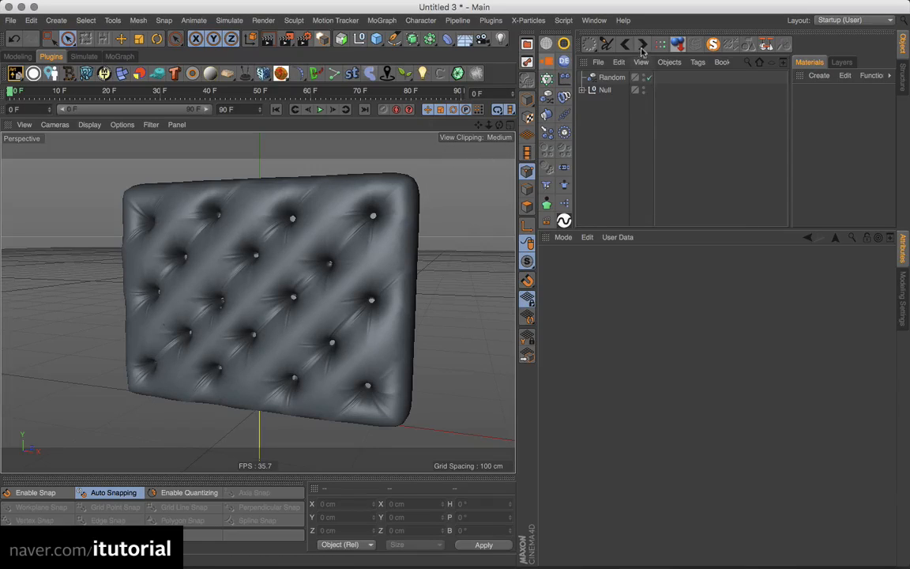
Expand the Null hierarchy, select every object in the scene to review the setup, and clear the selection.
click(582, 90)
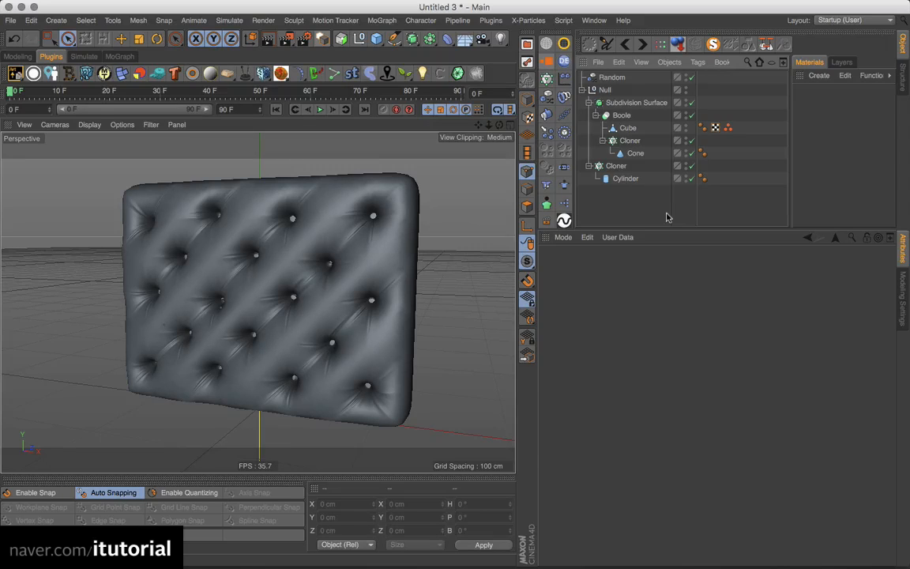
drag(644, 201, 582, 82)
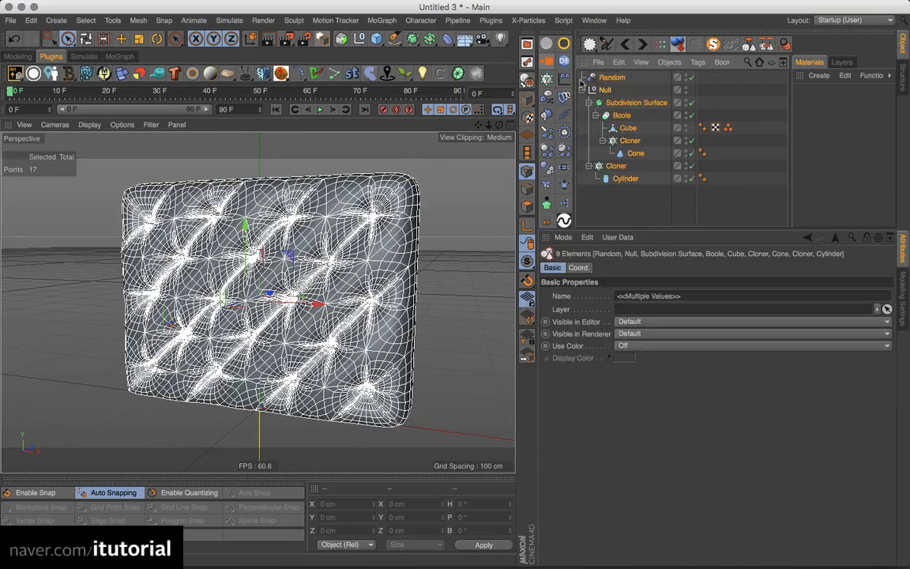
click(619, 205)
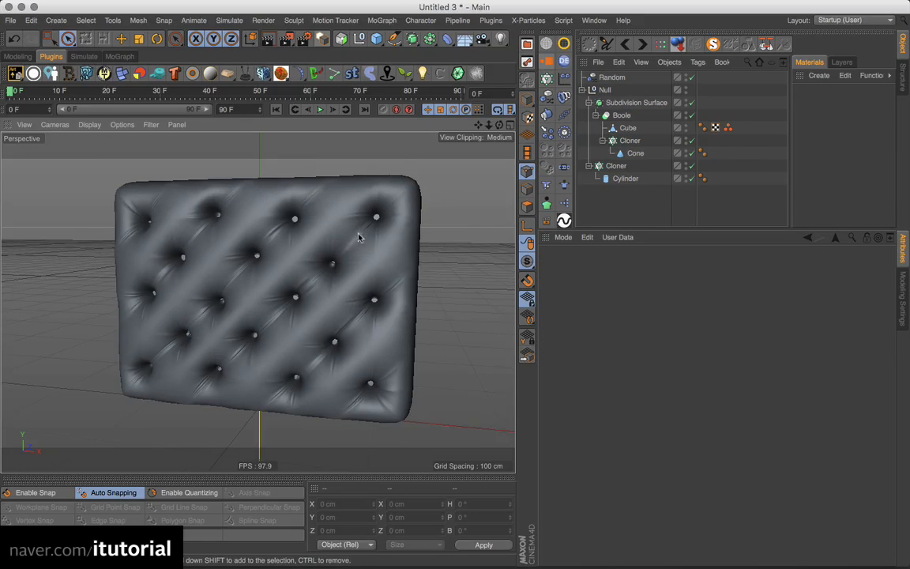
alt+drag(358, 237, 322, 249)
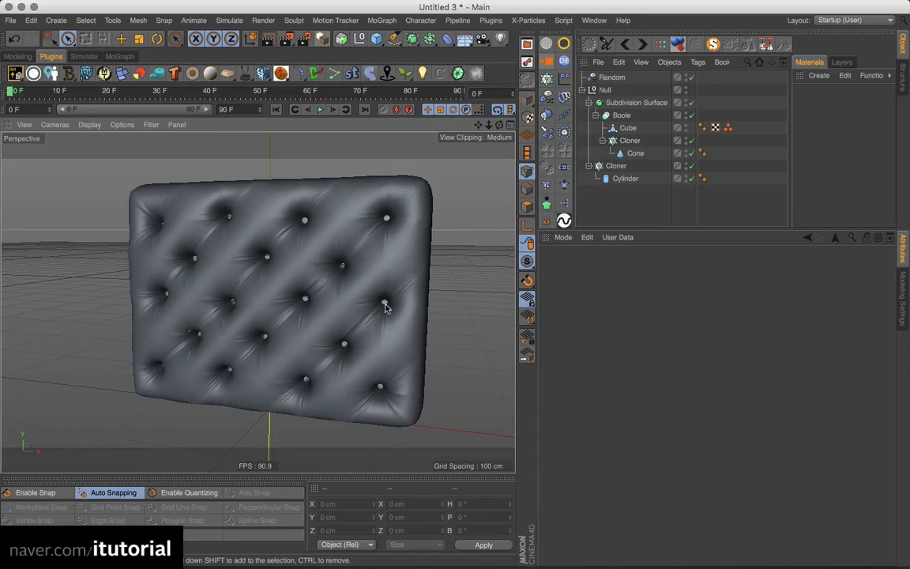
key(super+2)
mouse_move(327, 564)
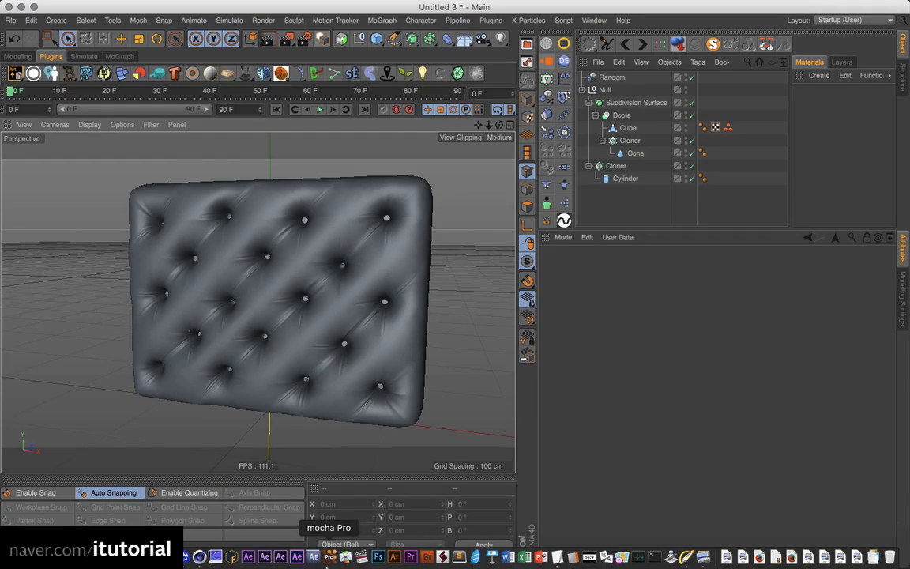